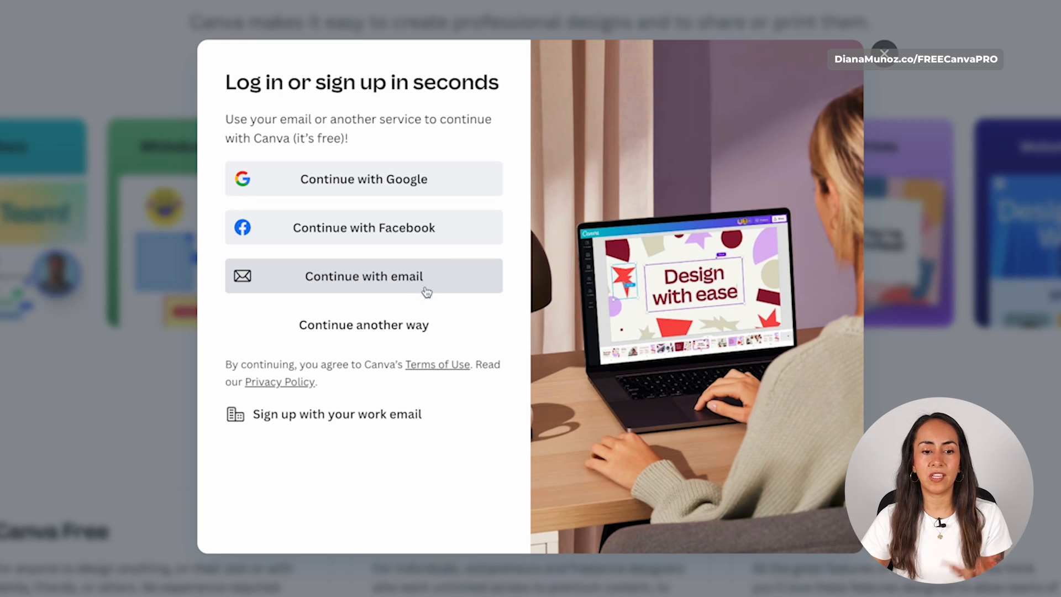
- Look through the Videos category's formats and open the template gallery for the 1920 × 1080 px Video format
click(347, 325)
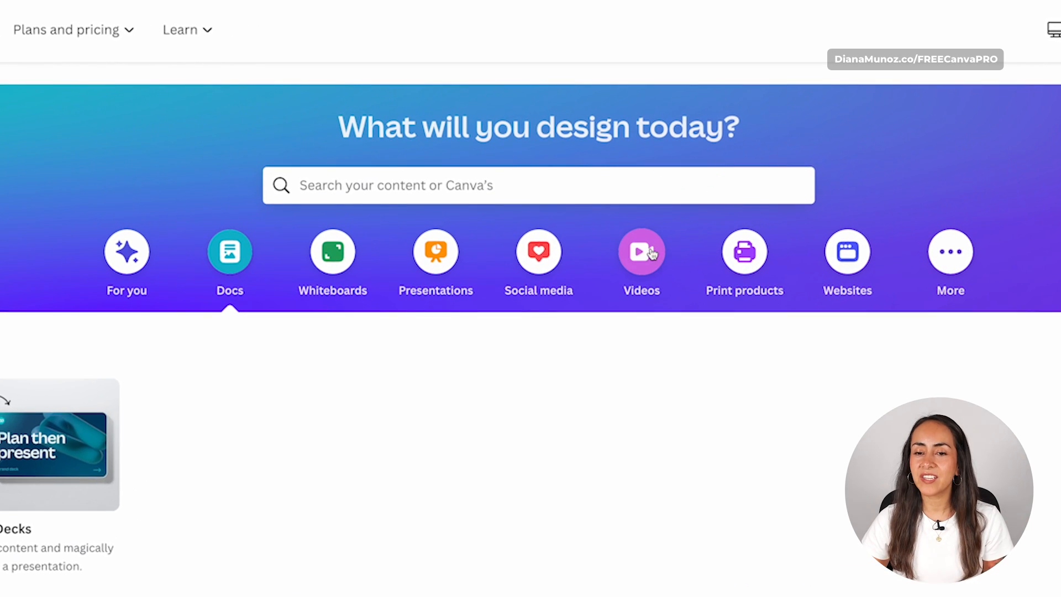
click(642, 254)
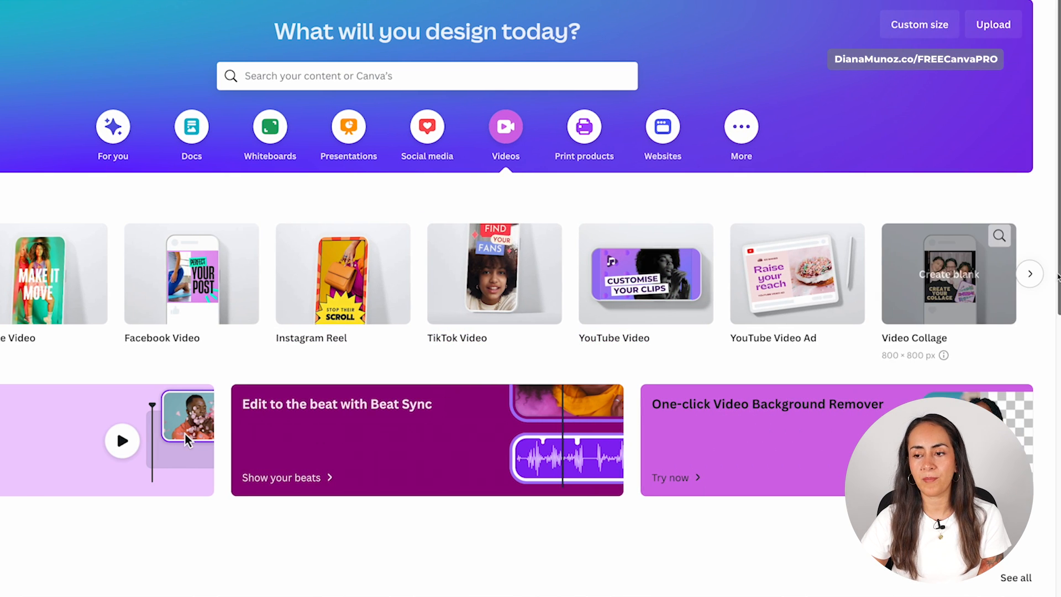
click(1032, 276)
click(1030, 273)
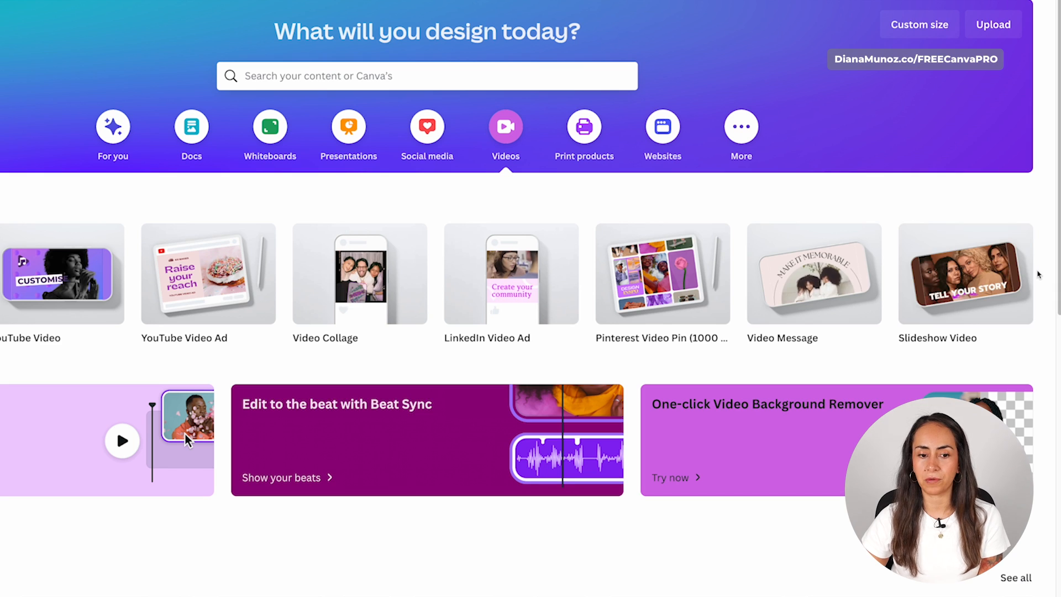
click(8, 274)
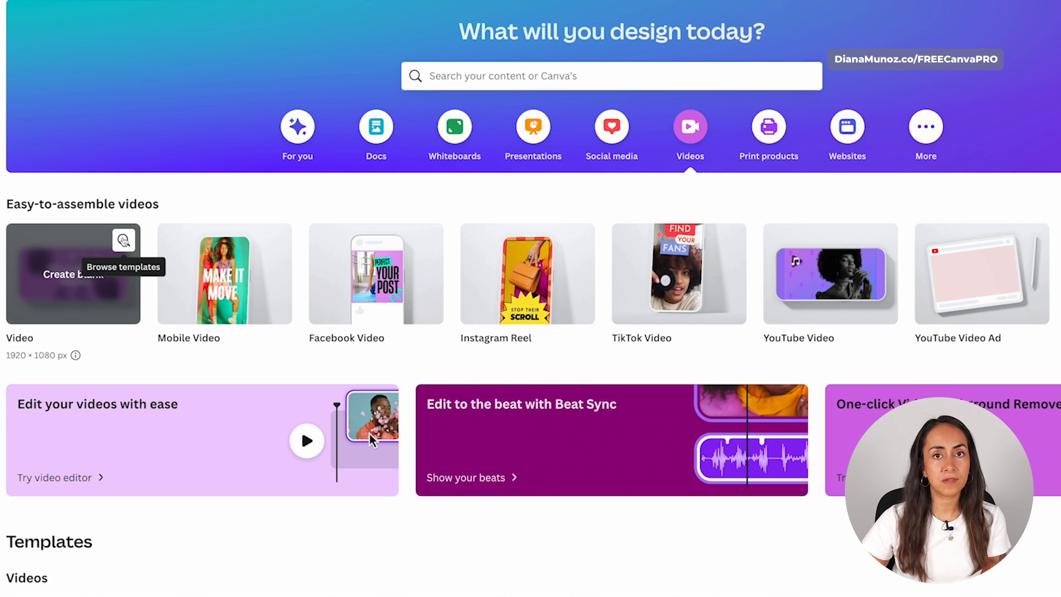
click(123, 242)
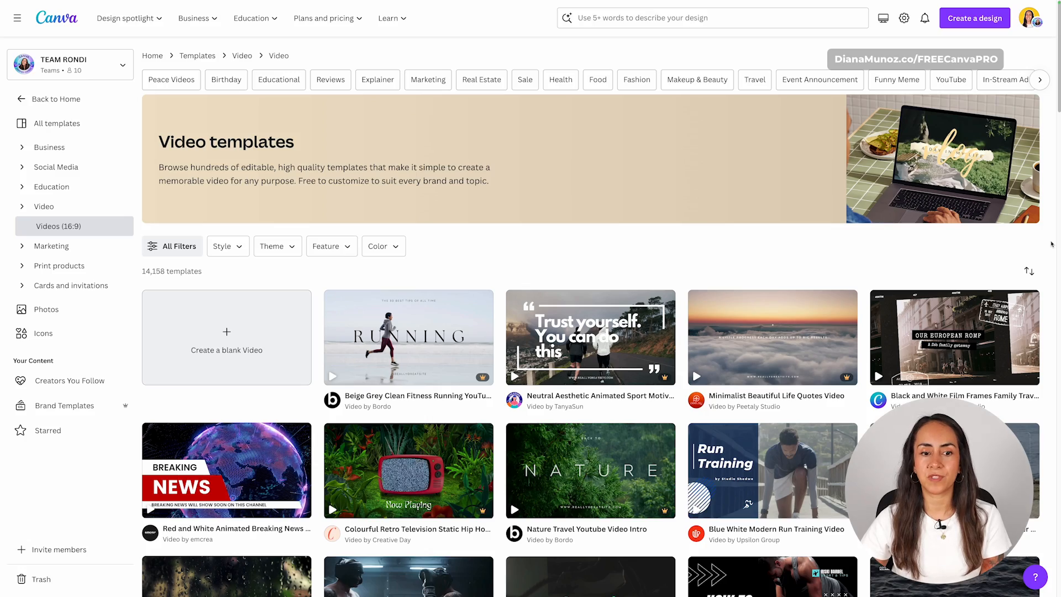
- Browse the video templates and start customizing the Black and Green Business Gym Fitness Animated Video template
scroll(1052, 243, down, 3)
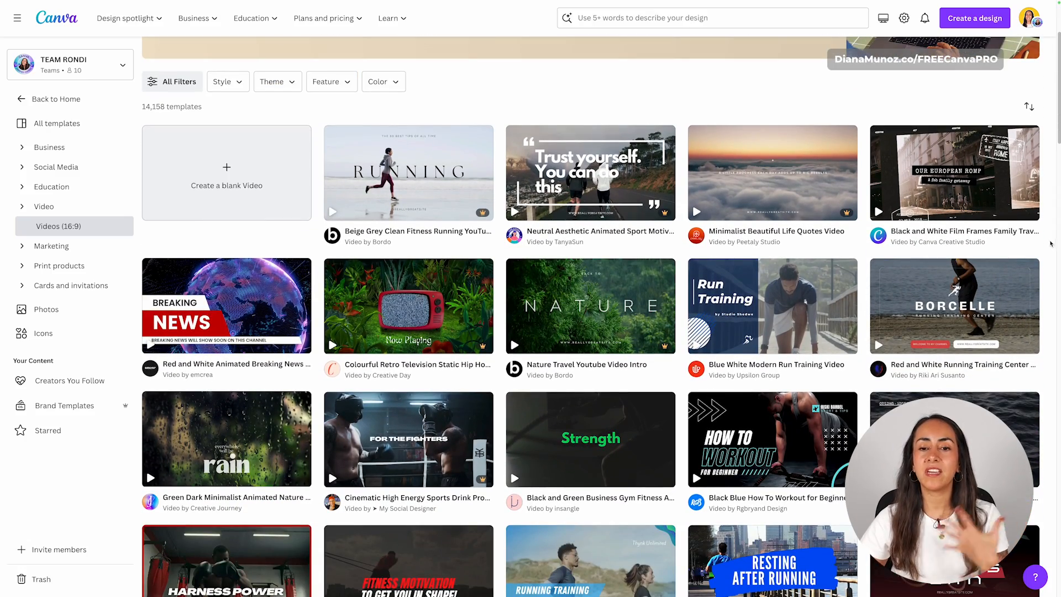
mouse_move(486, 205)
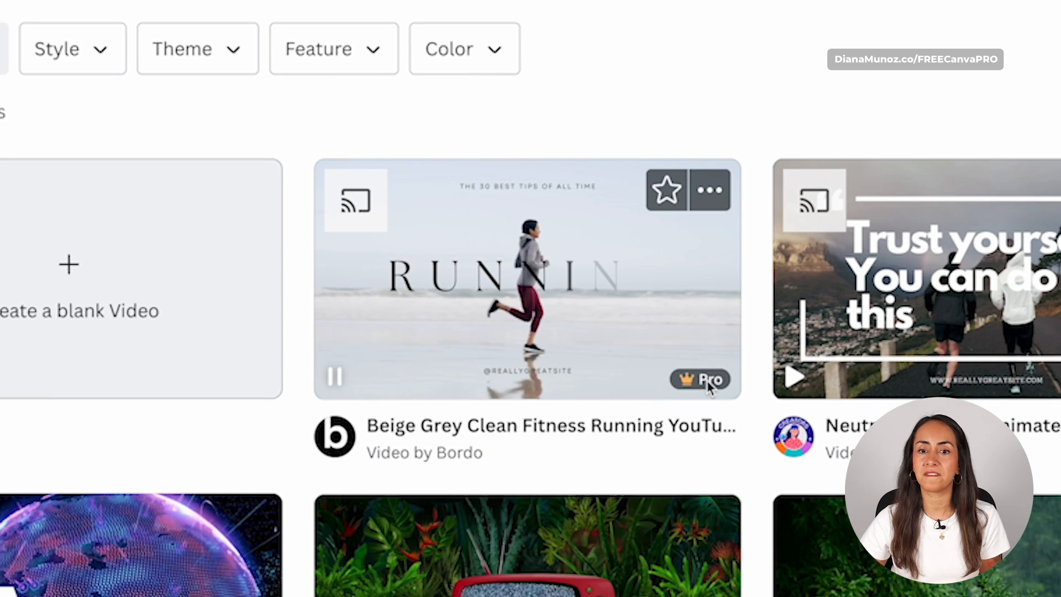
scroll(707, 381, down, 1)
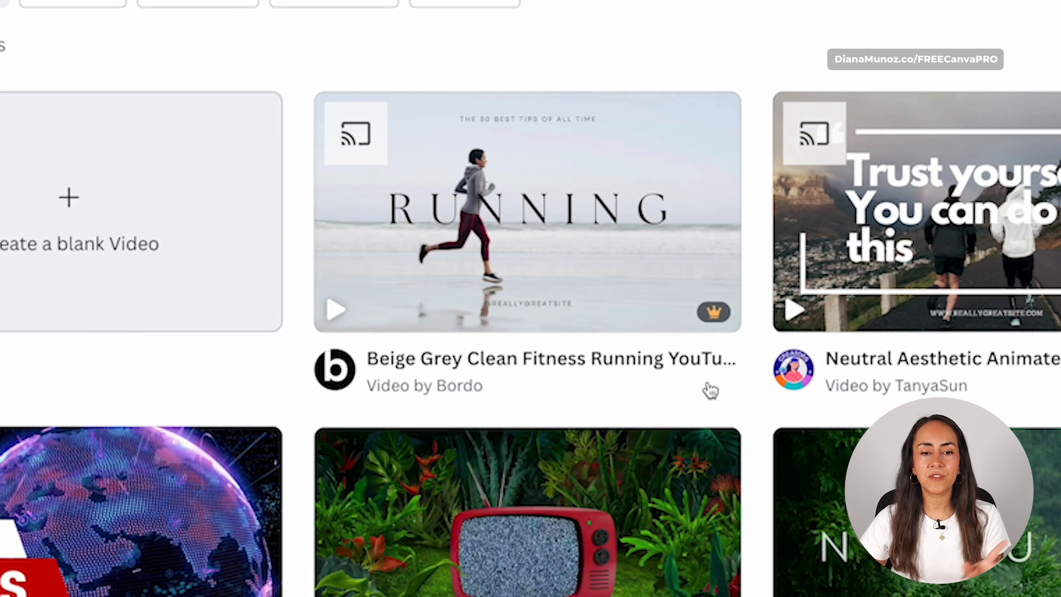
mouse_move(698, 332)
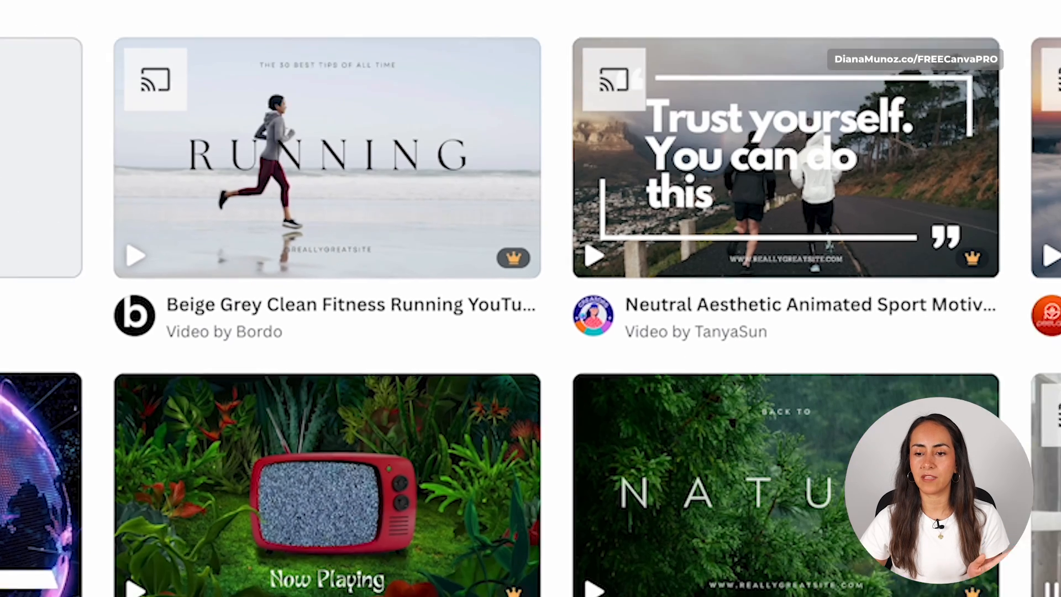
mouse_move(772, 416)
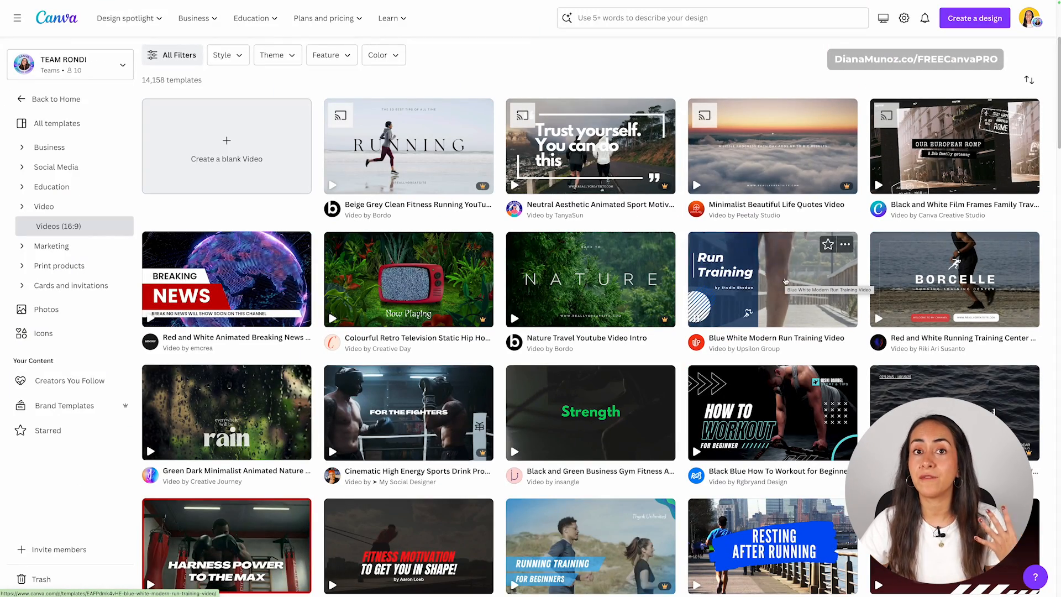
scroll(681, 346, down, 3)
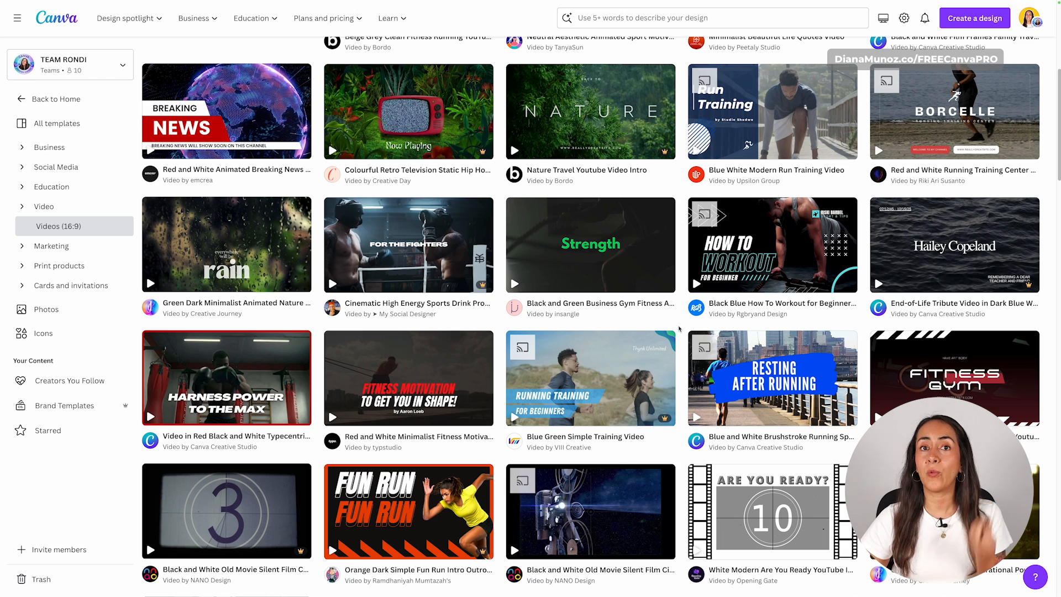
mouse_move(597, 243)
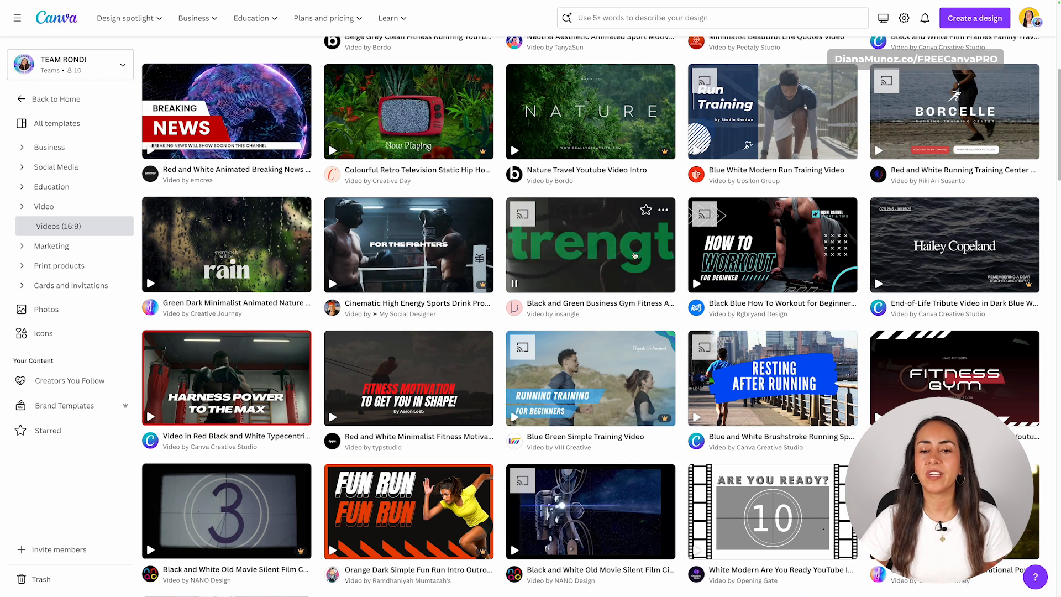
click(597, 243)
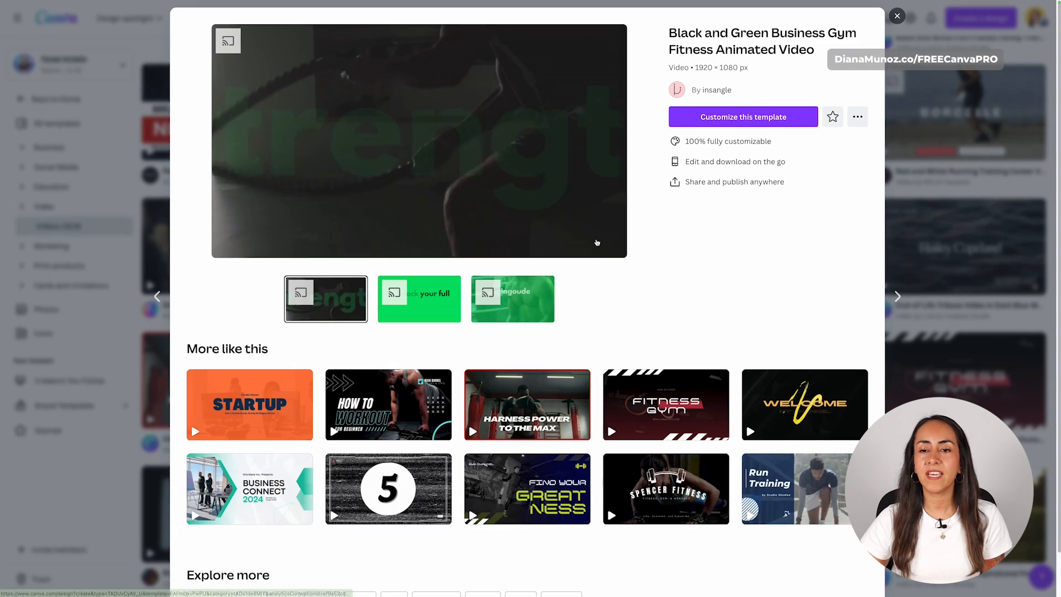
click(740, 116)
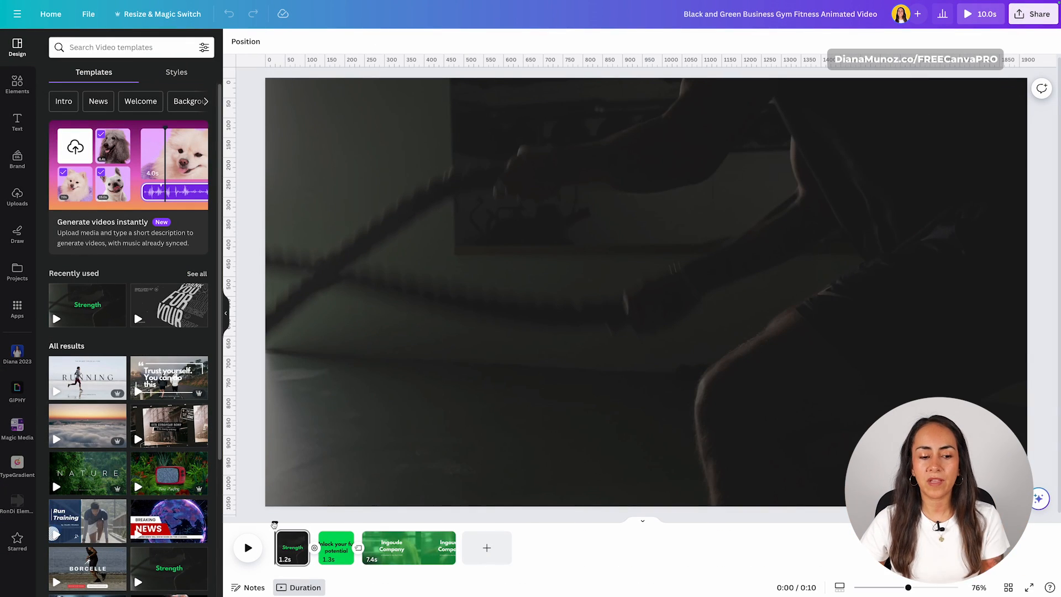
- Scrub the playhead from the first page across the second page, and view the editor's main navigation options
drag(274, 524, 339, 530)
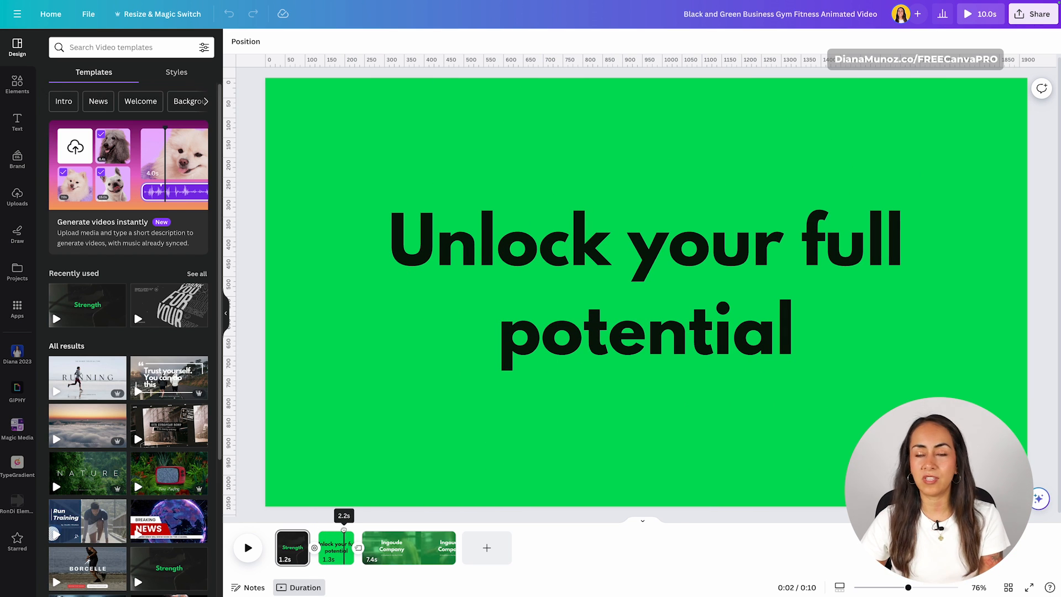
drag(344, 529, 368, 526)
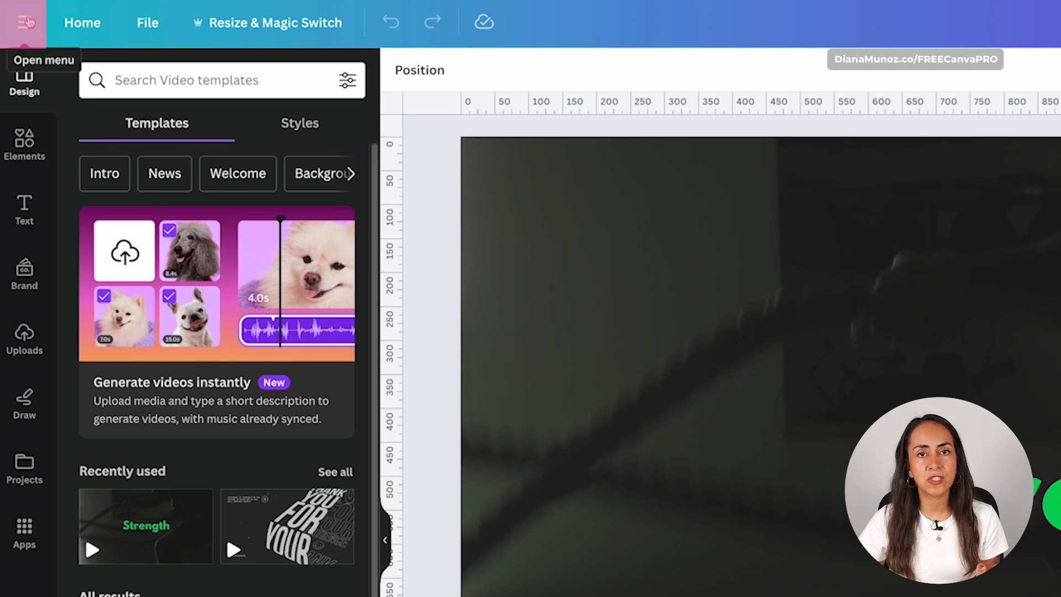
click(26, 20)
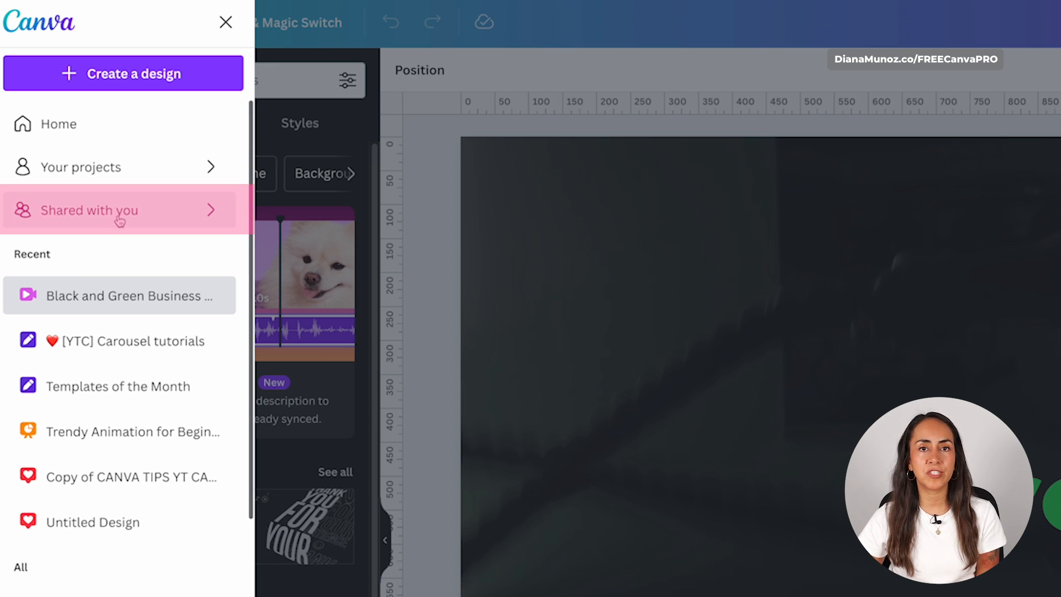
click(225, 23)
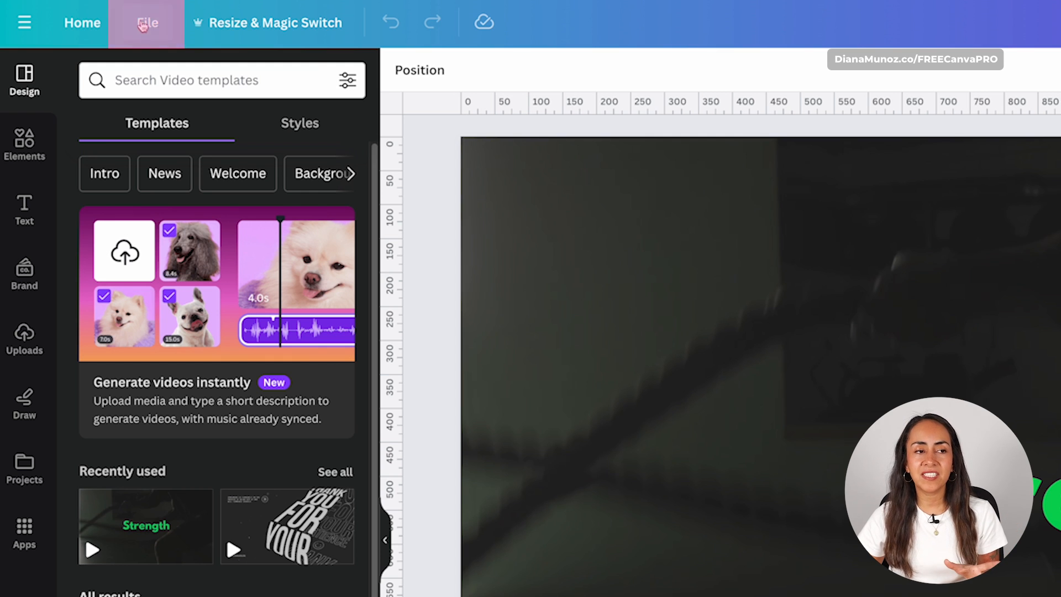
- Rename the design as Video Tutorial and hide the rulers and guides
click(150, 22)
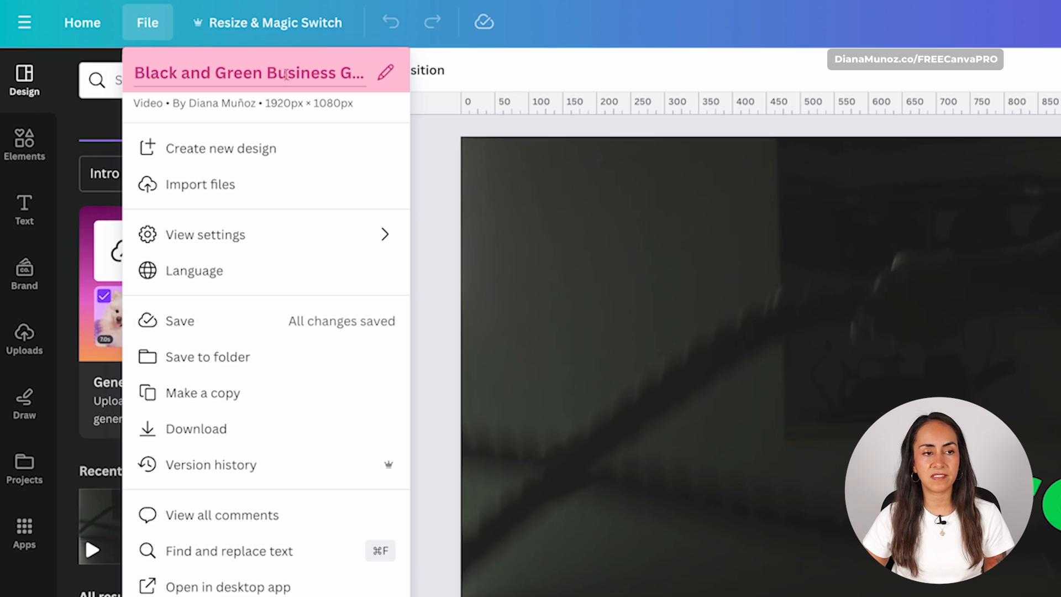
click(385, 82)
text(Video)
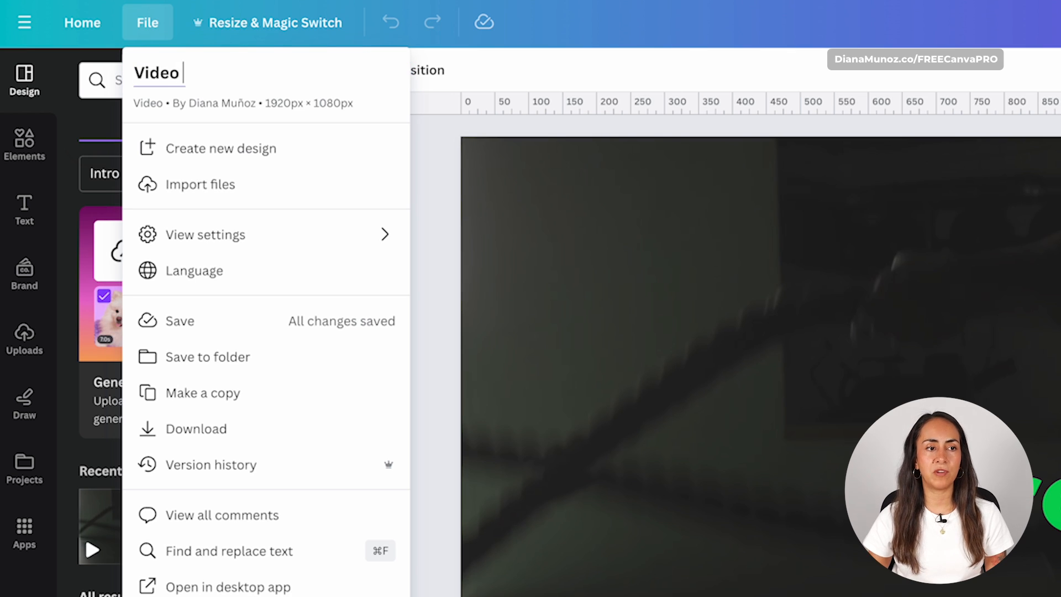
text( Tutorial)
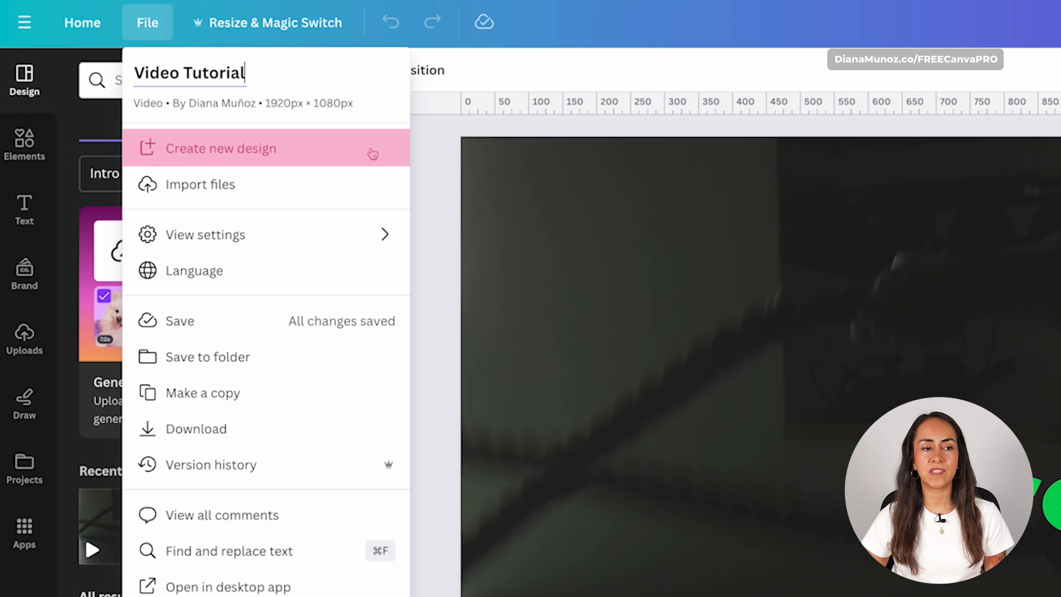
mouse_move(232, 244)
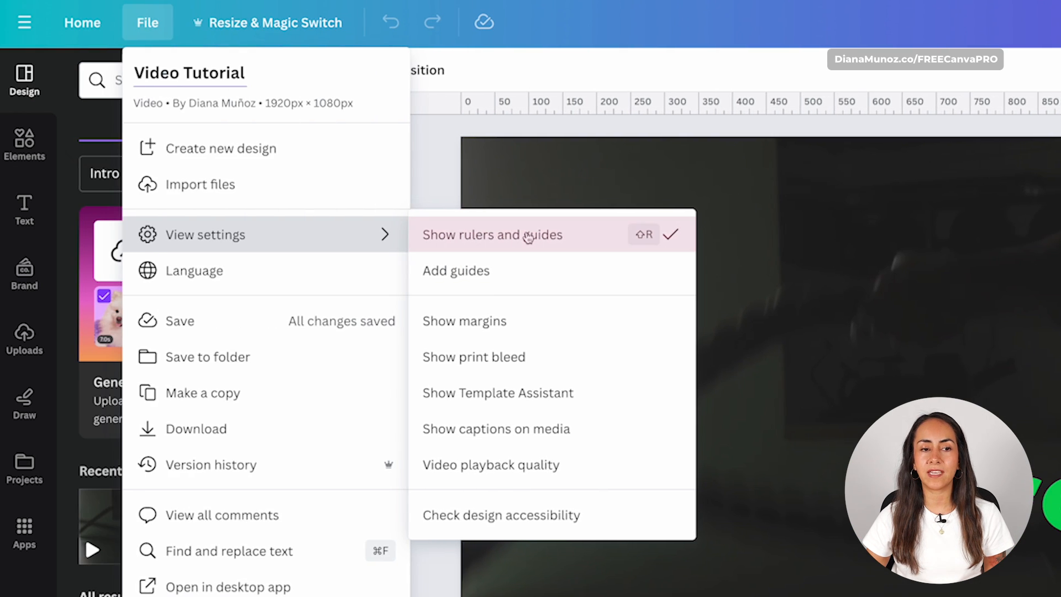
click(139, 237)
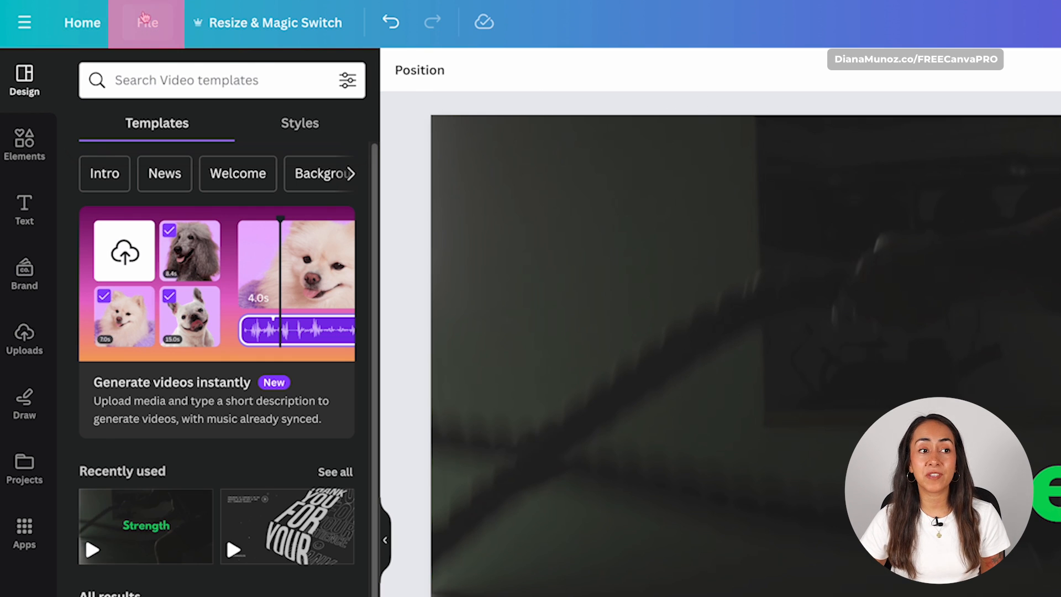
- Review the design's file commands and the Resize & Magic Switch options
click(144, 22)
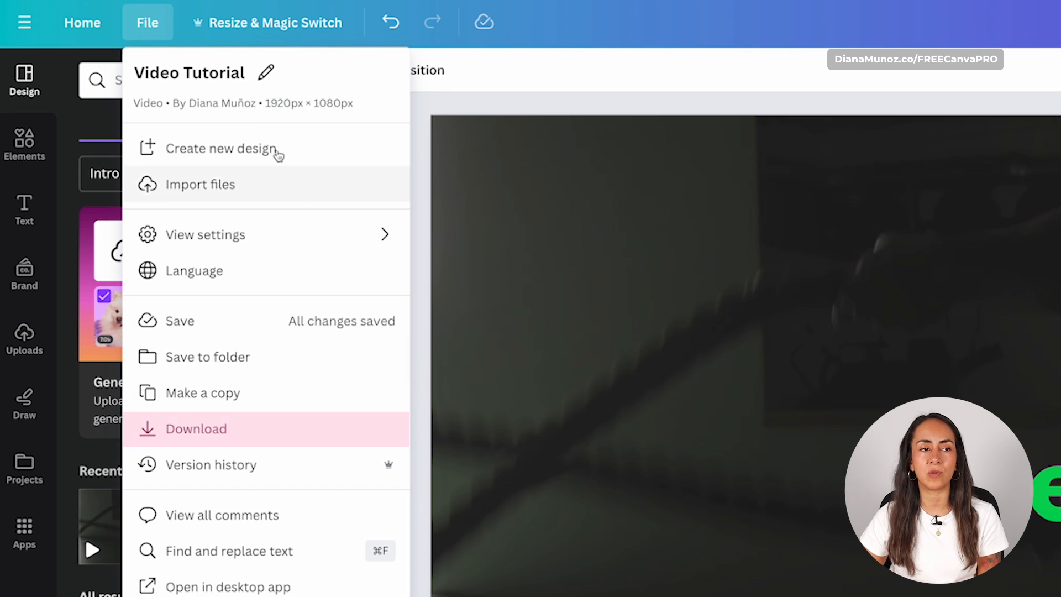
click(198, 26)
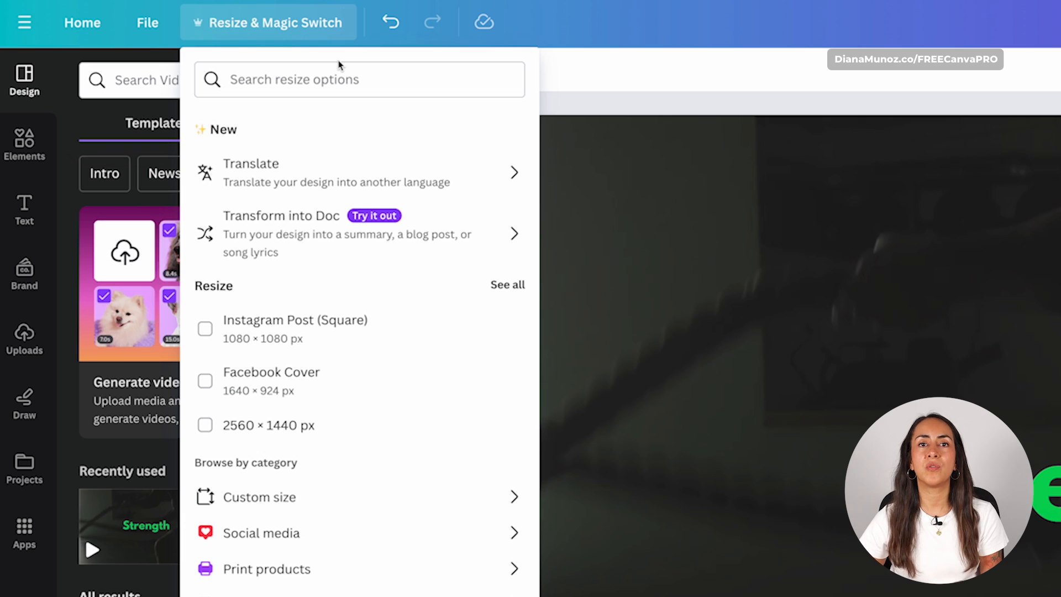
click(720, 108)
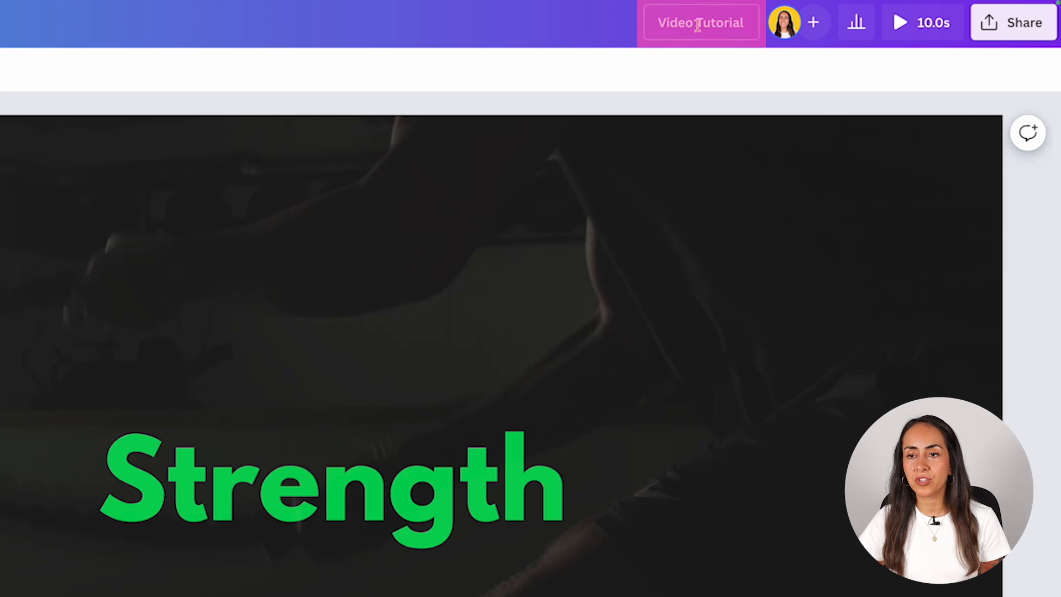
- Rename the design as Video Tutorial 2
click(696, 24)
click(744, 22)
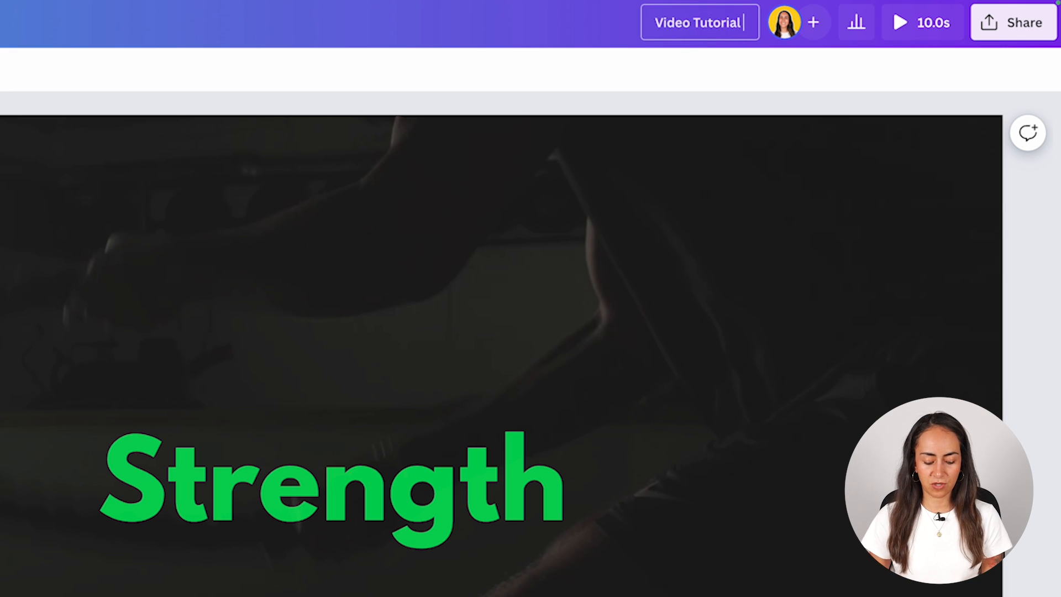
text(2)
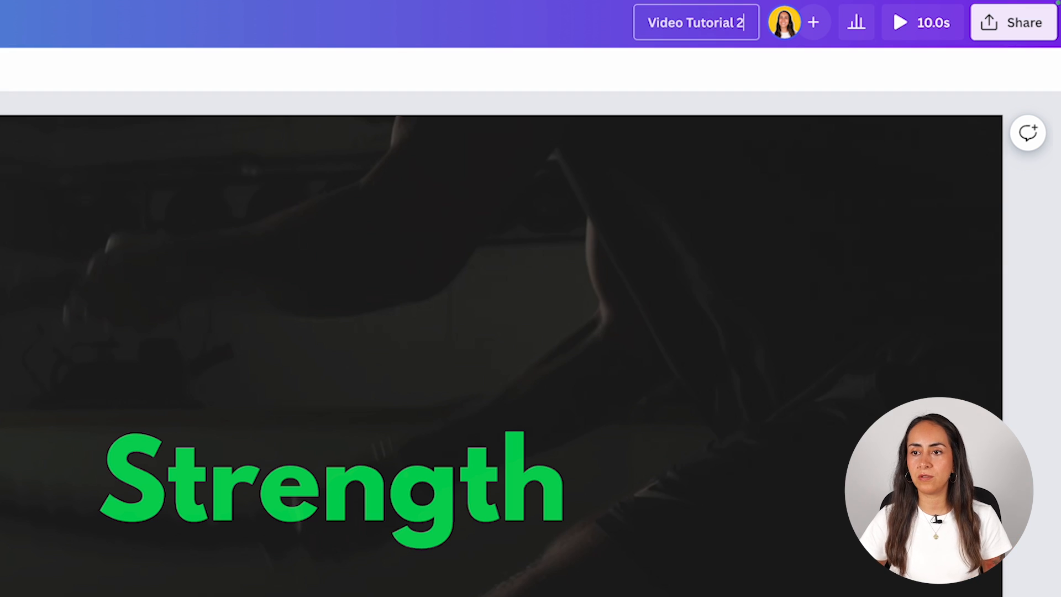
key(Return)
- Remove the 2 from the end of the design's title
double_click(736, 24)
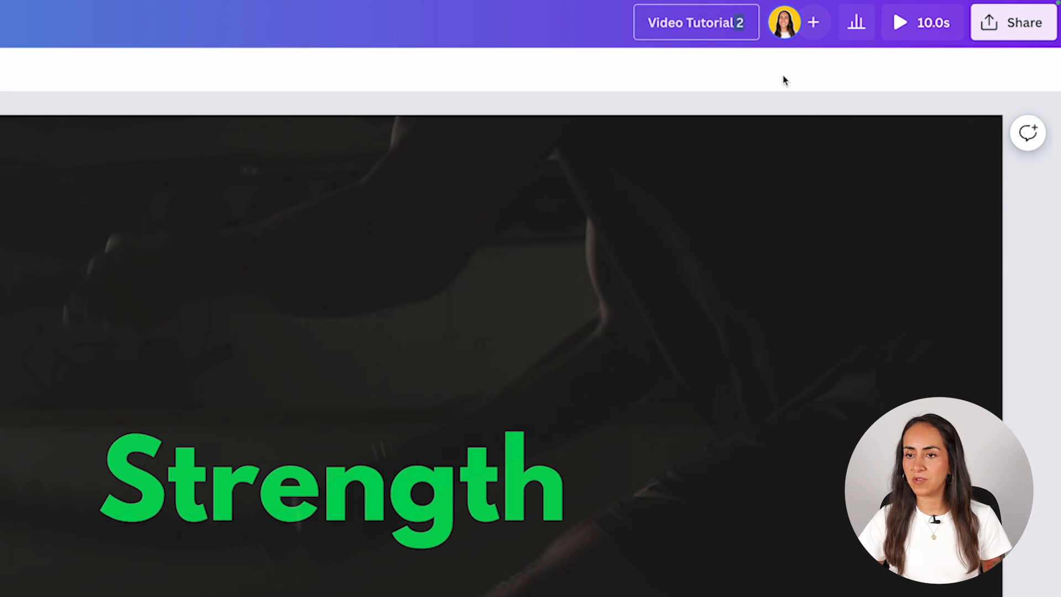
key(BackSpace)
key(Return)
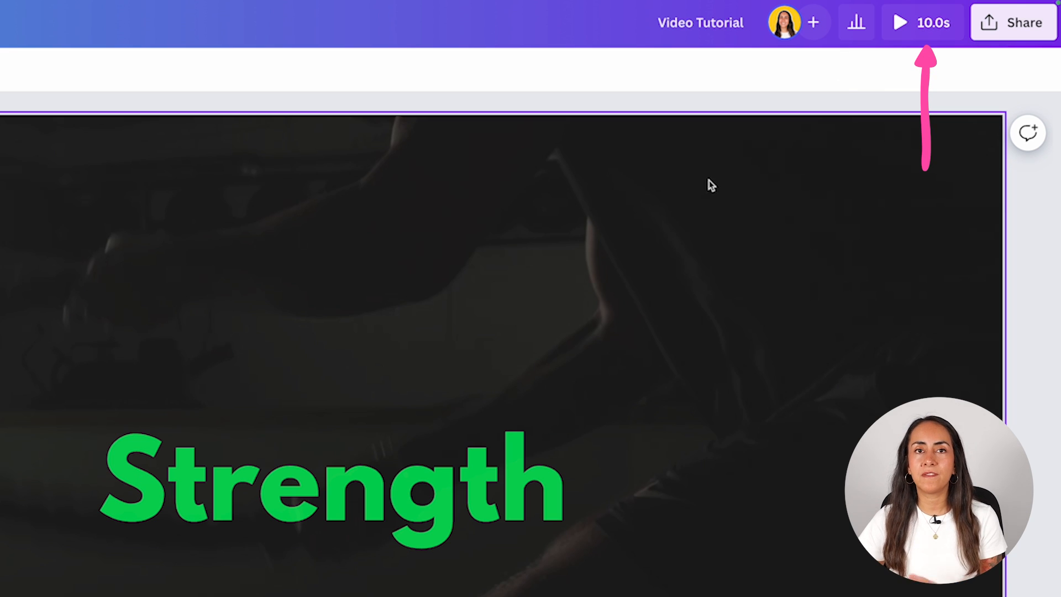
- Preview the video and view the design's sharing options
click(921, 22)
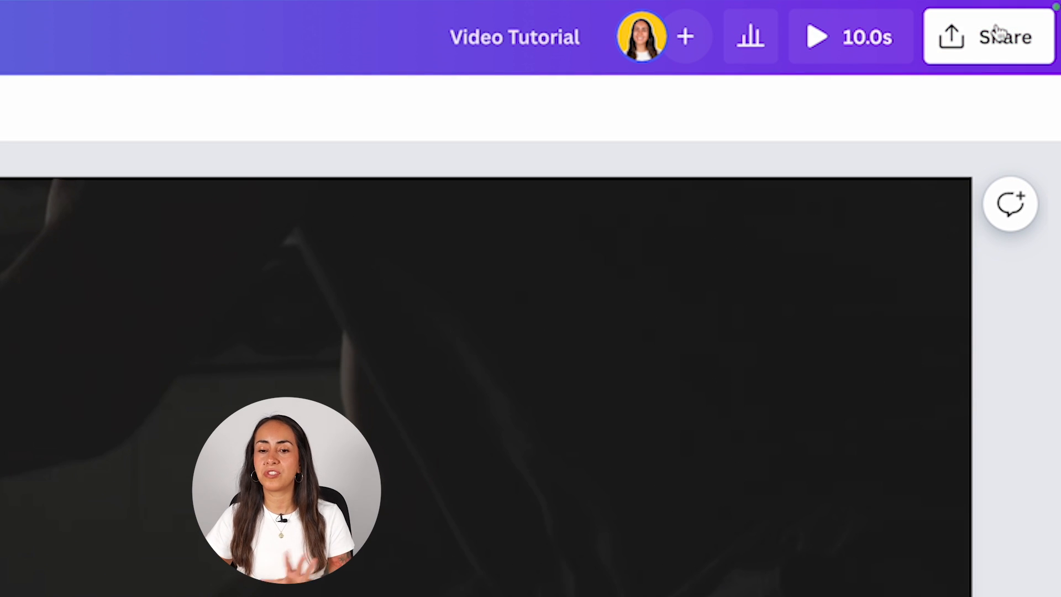
click(998, 33)
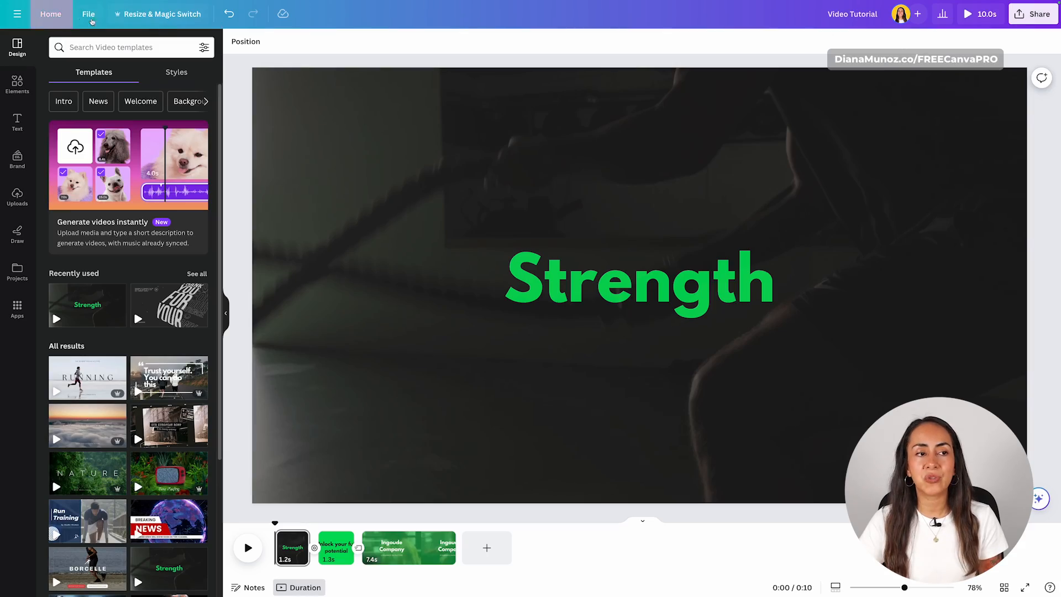
- Reopen the Video Tutorial design from the home page's recent designs and select the first page's background video
click(51, 14)
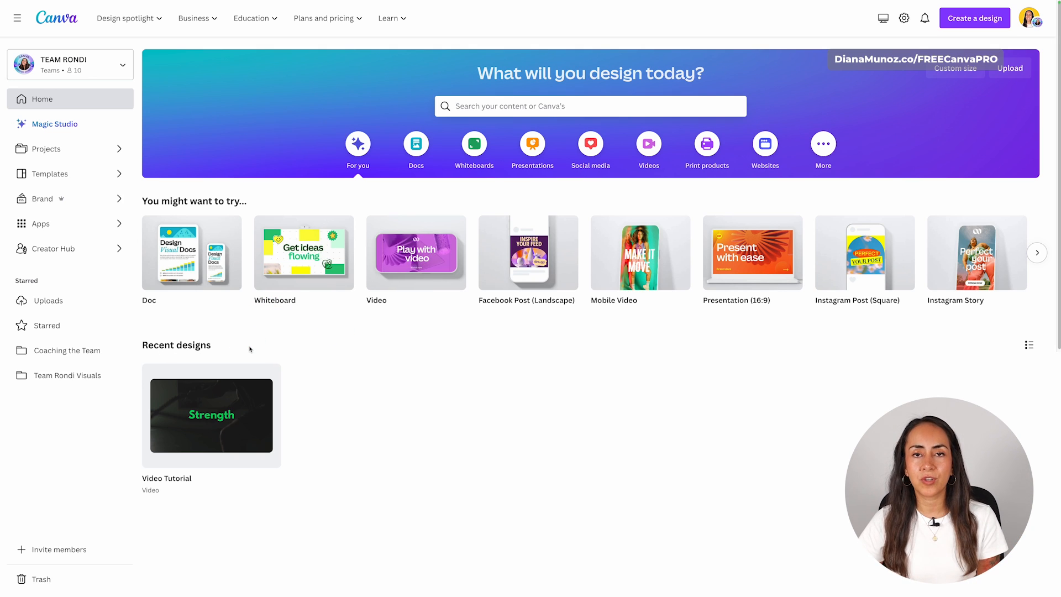
click(211, 418)
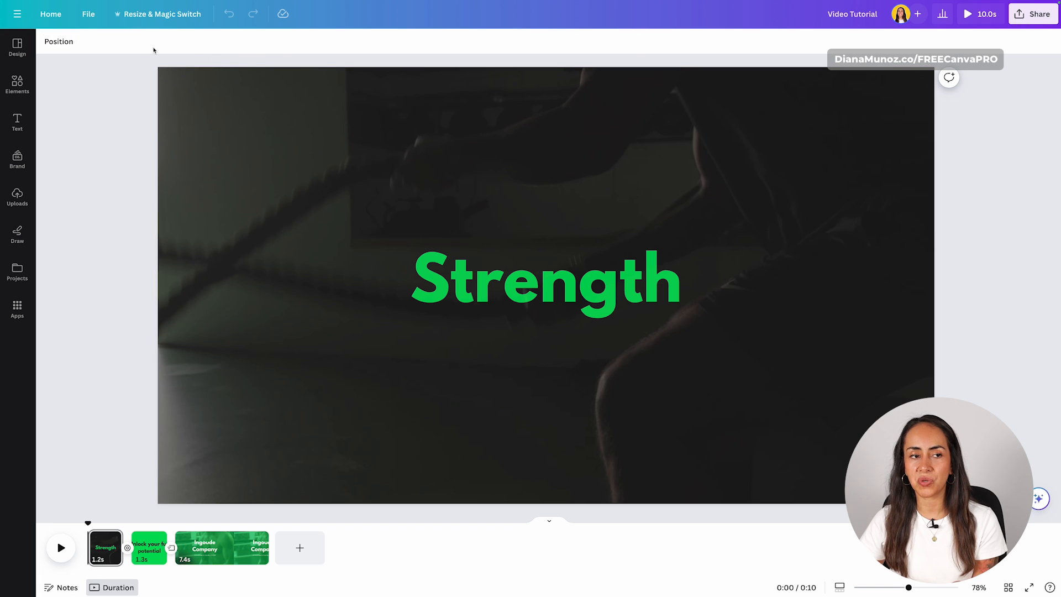
click(239, 111)
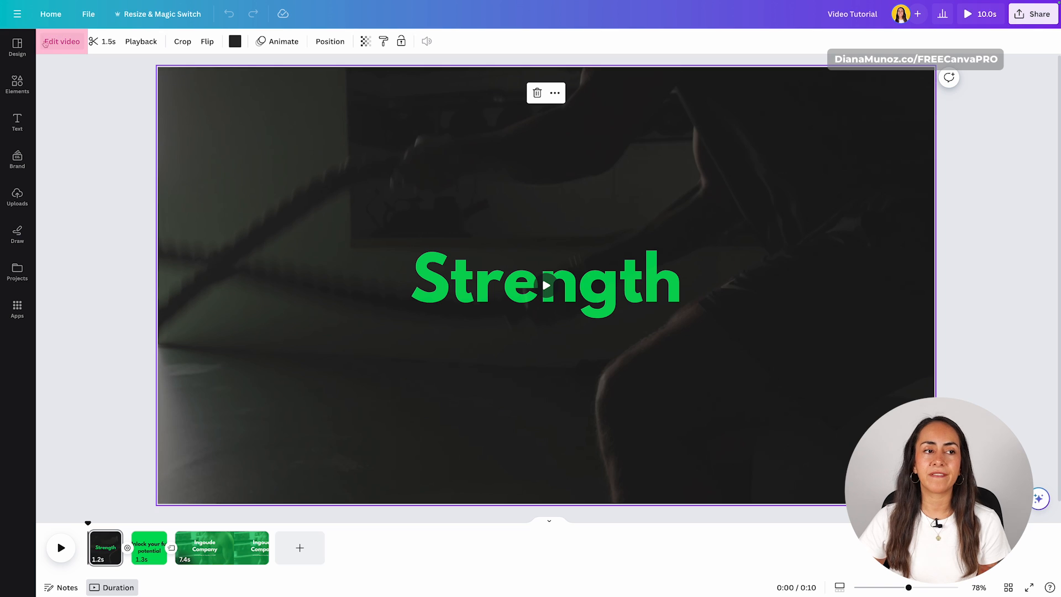
- Try the Edge and Peony filters on the first page's background video, playing the clip with each one
click(68, 49)
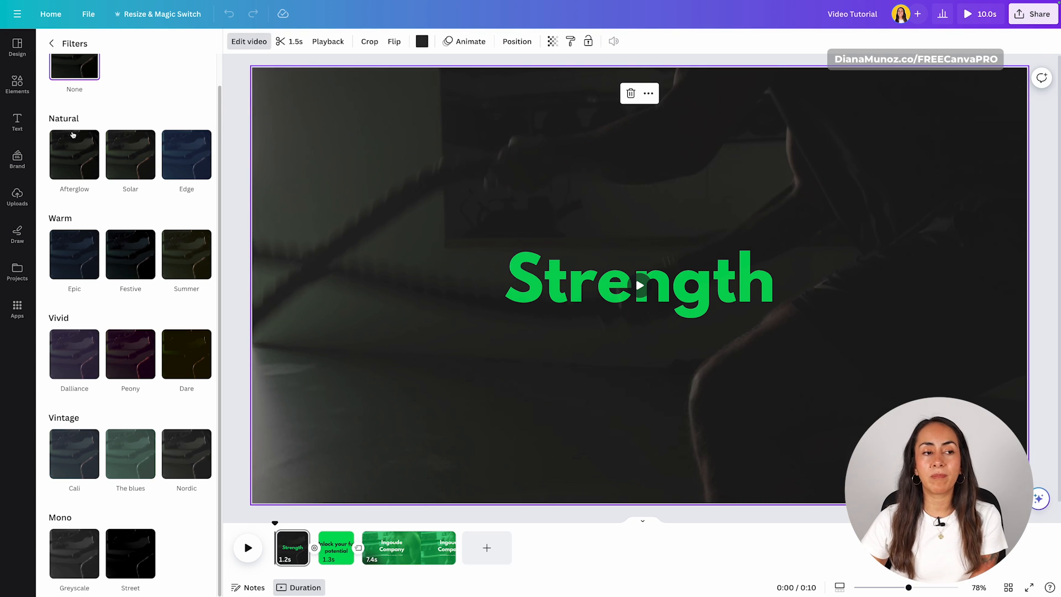
click(190, 158)
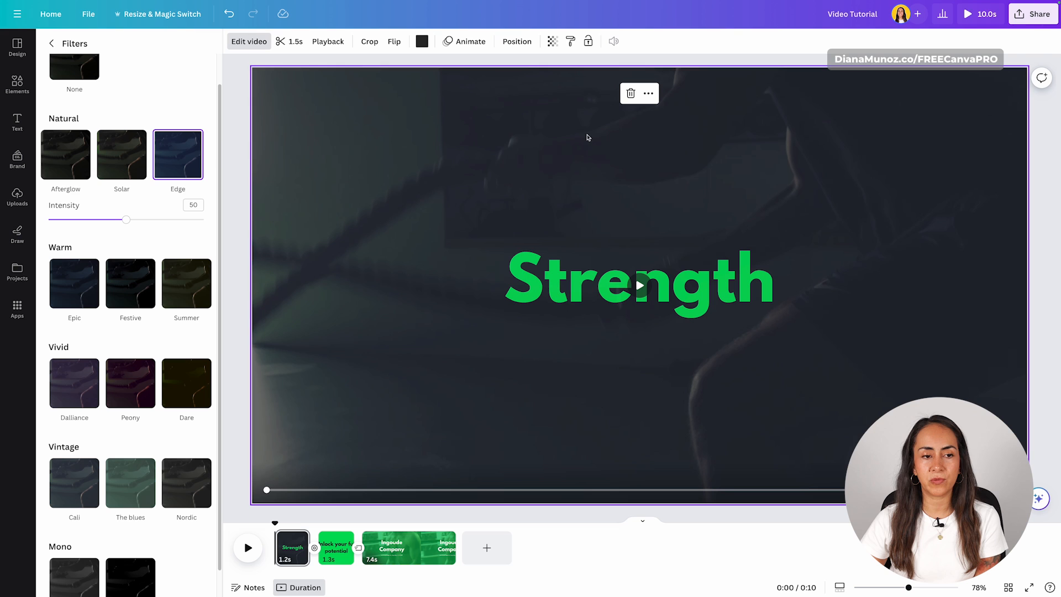
click(639, 285)
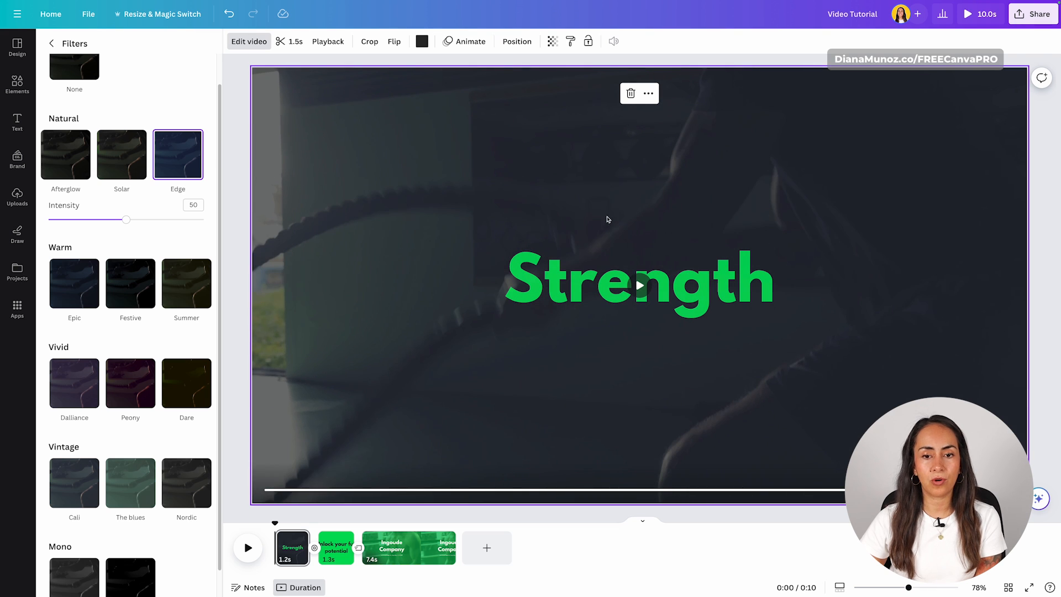
click(136, 383)
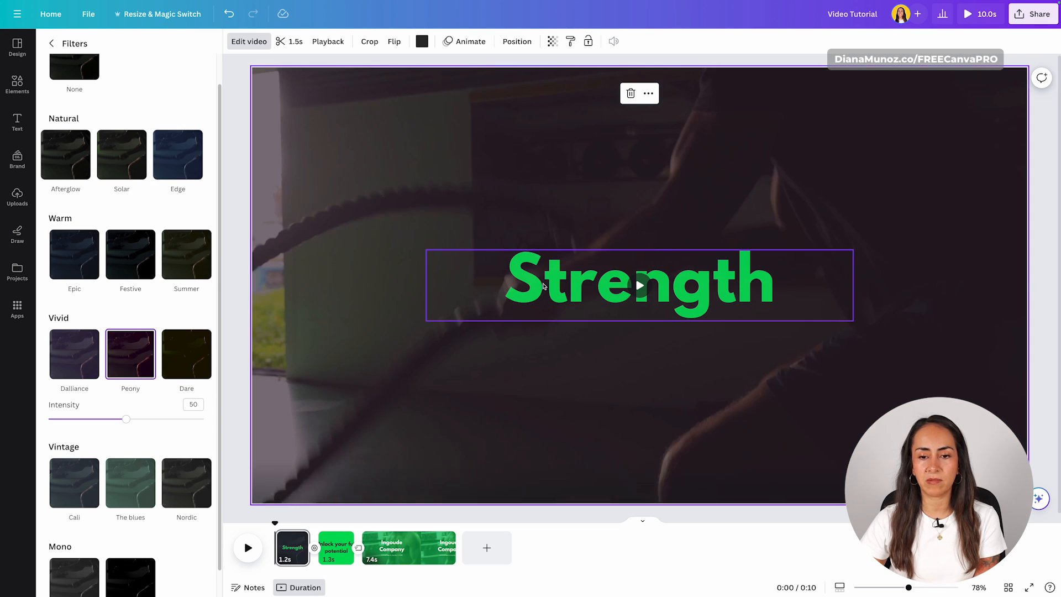
click(639, 285)
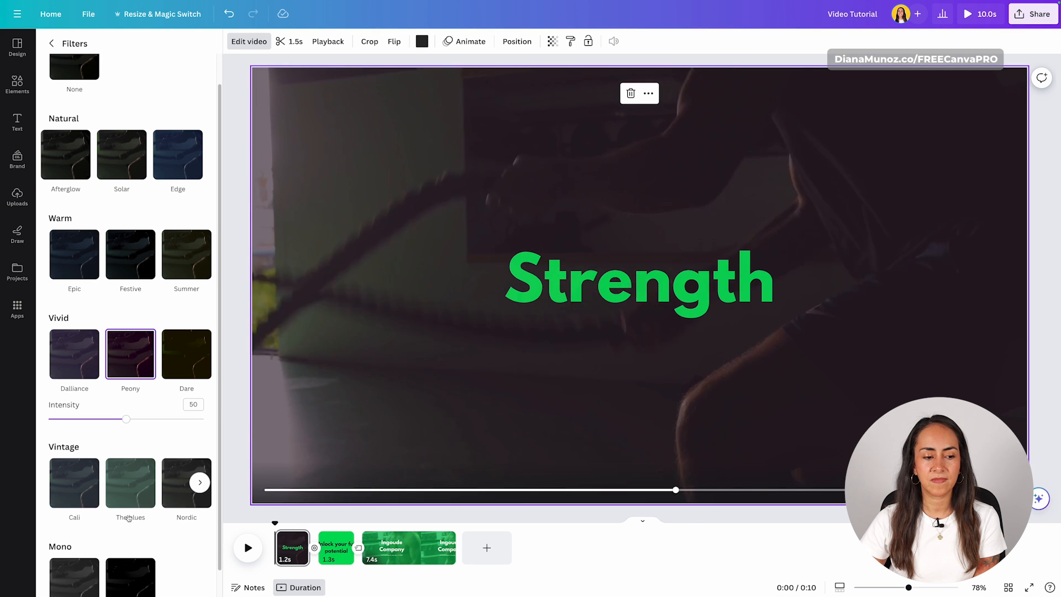
- Apply The blues filter to the background video, preview it, and raise its intensity to 94
click(130, 482)
click(639, 285)
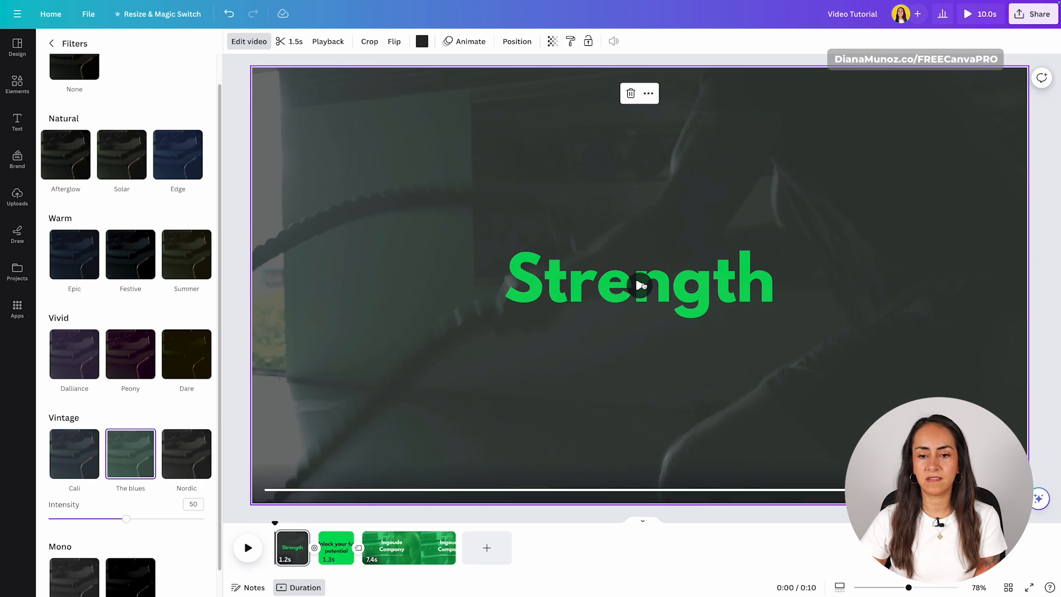
scroll(150, 435, down, 1)
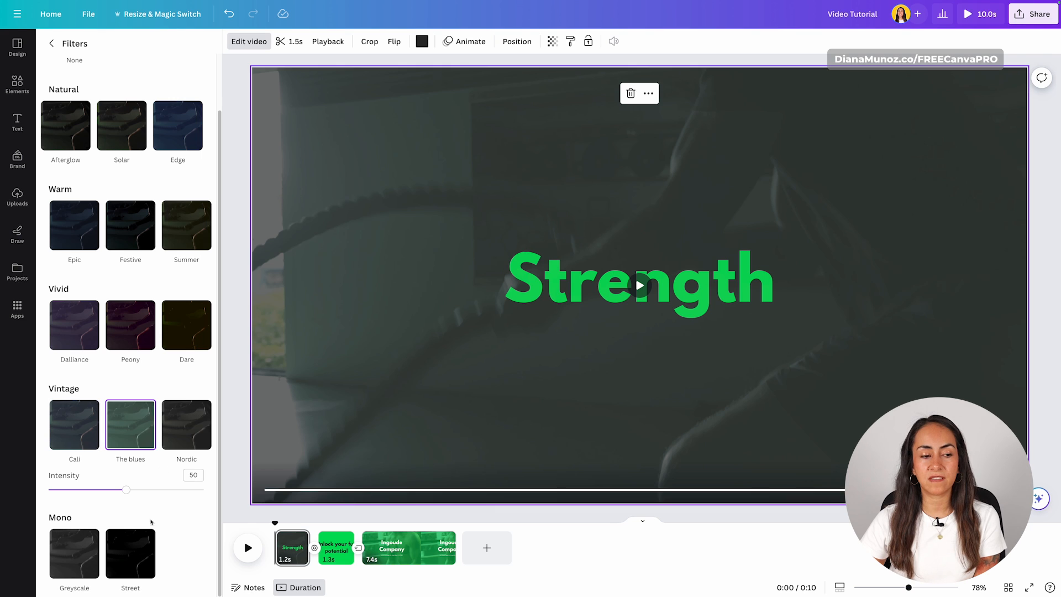
drag(126, 489, 193, 490)
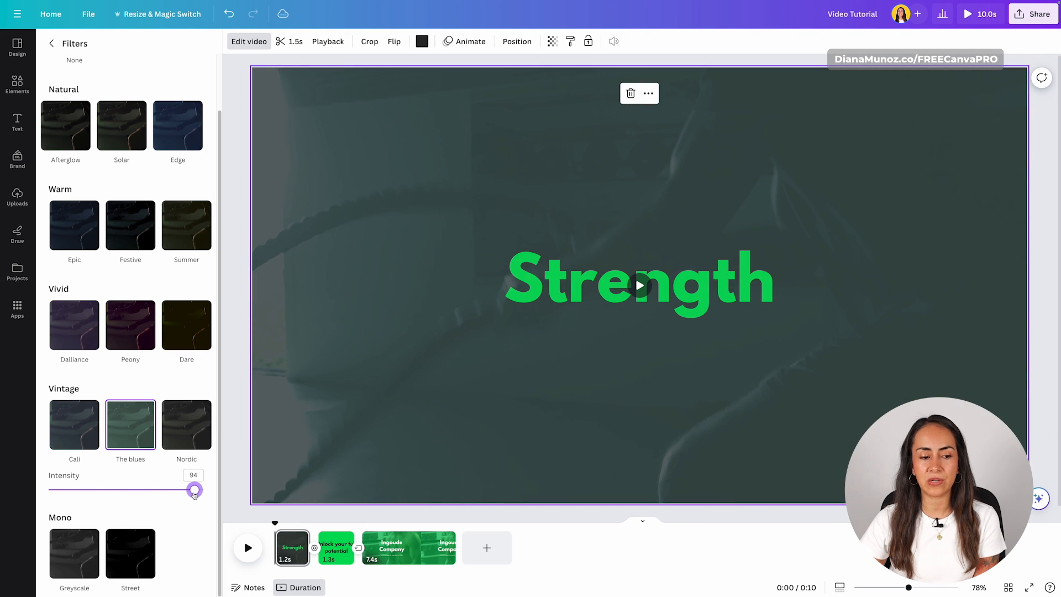
- Try the Greyscale and Street filters on the background video, and reset its filter to None
click(73, 553)
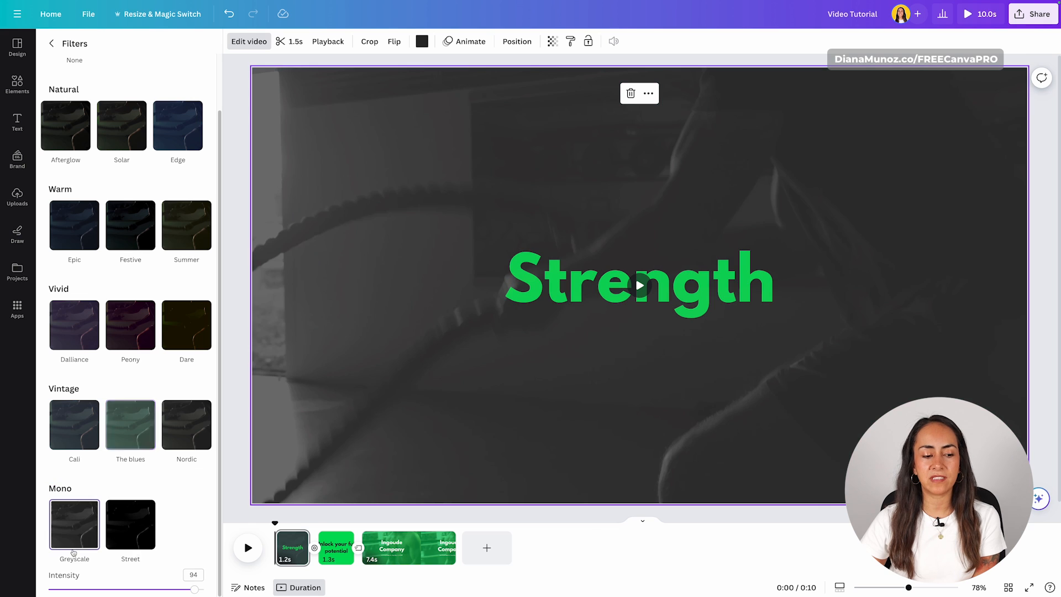
click(135, 525)
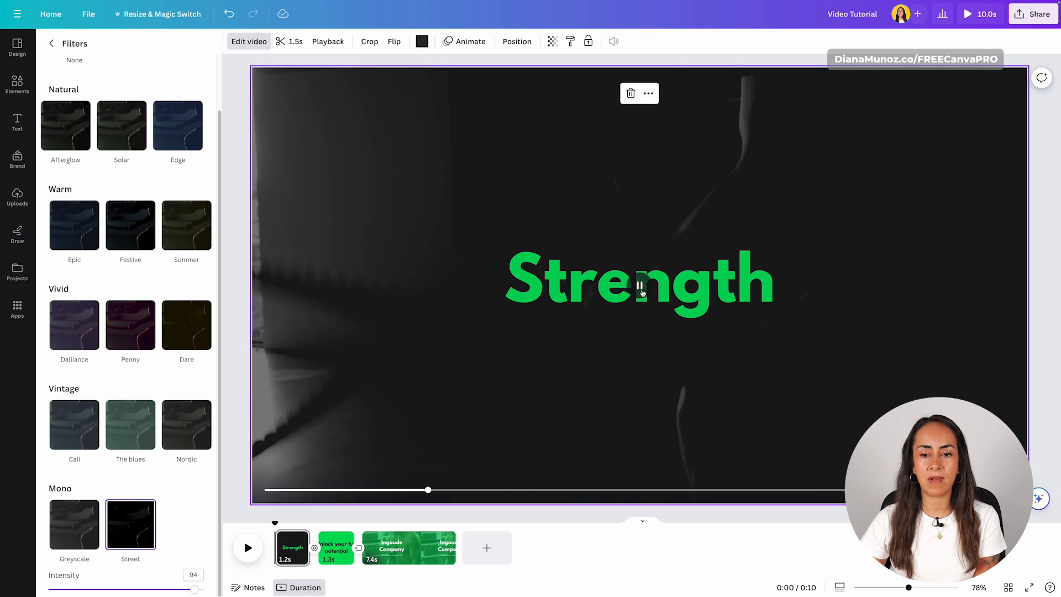
scroll(161, 476, up, 2)
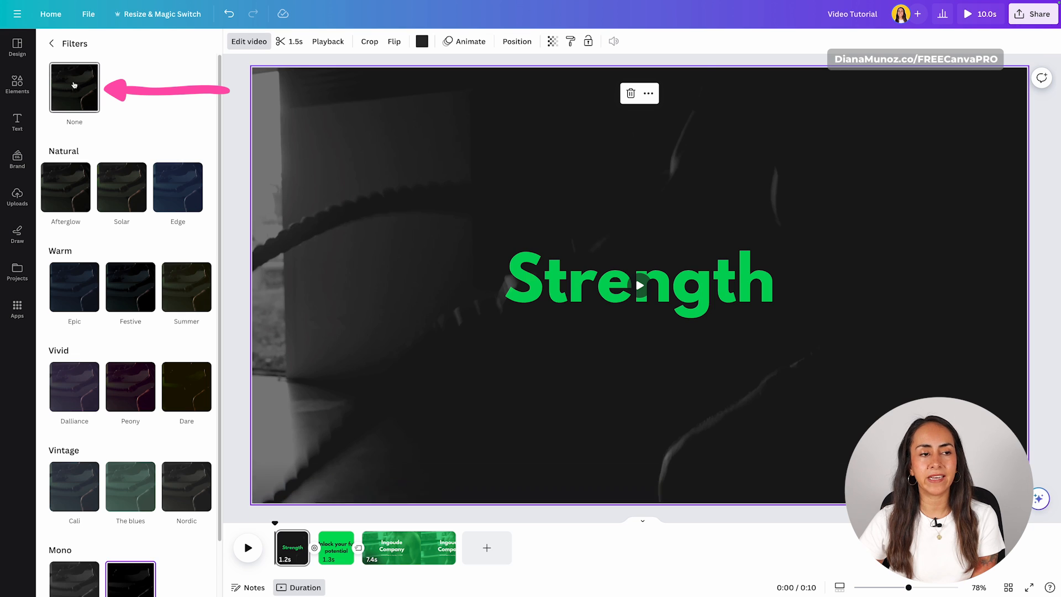
click(74, 84)
click(51, 44)
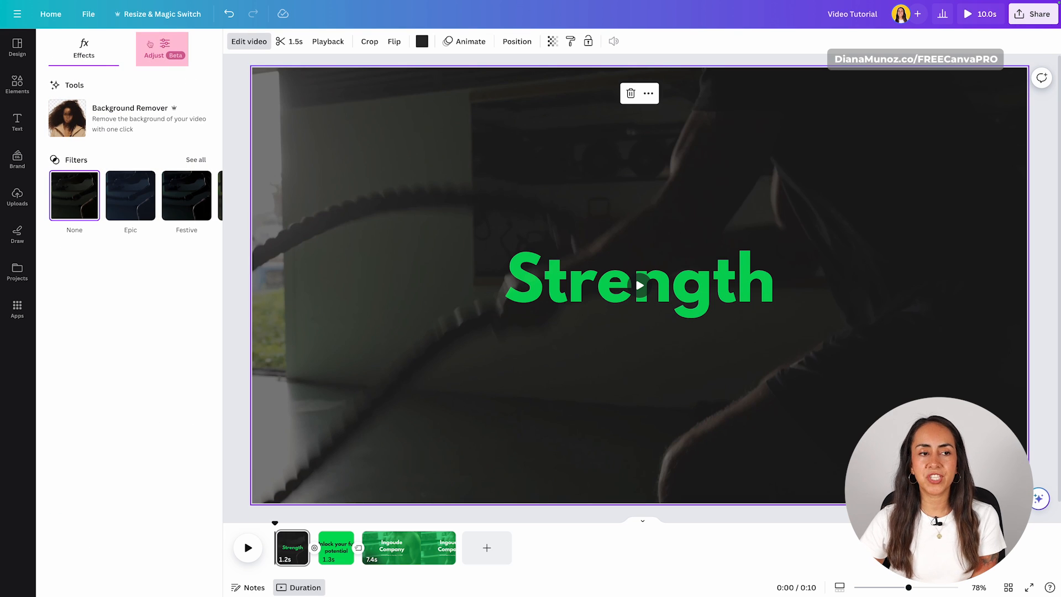
- Examine the background video's white balance, light, color and texture adjustments, from Warmth down to Vignette
click(166, 44)
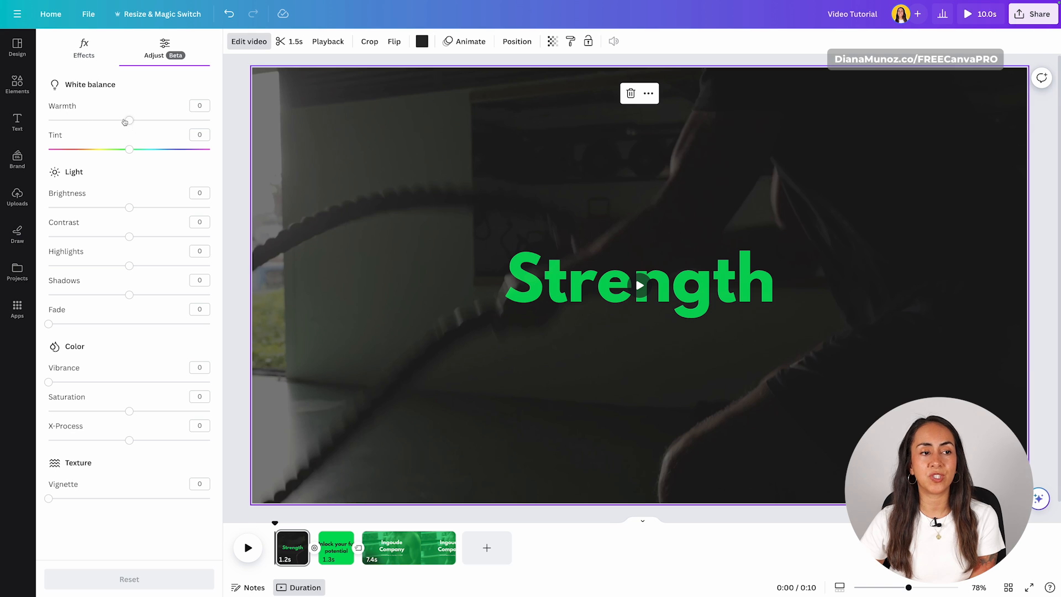
drag(134, 121, 126, 157)
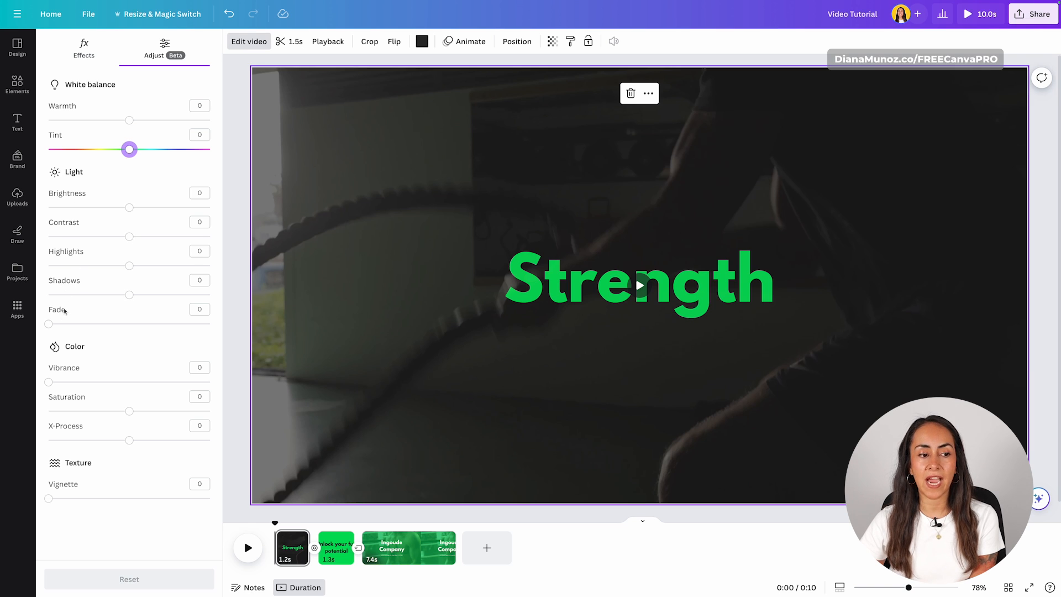
mouse_move(48, 325)
mouse_down()
mouse_move(194, 340)
mouse_move(49, 326)
mouse_up()
click(639, 285)
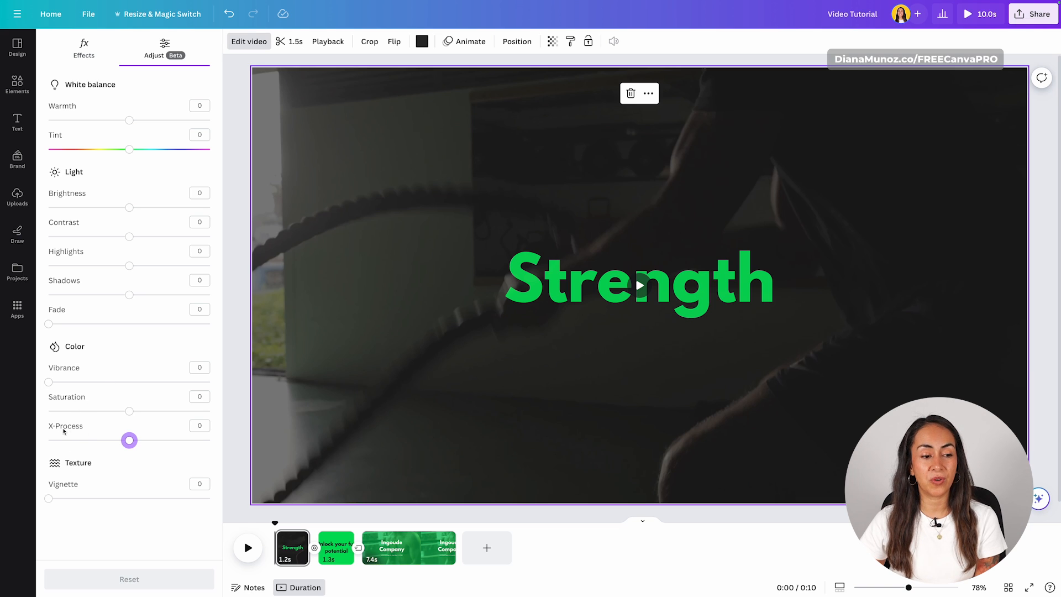
mouse_move(129, 440)
mouse_down()
mouse_move(171, 440)
mouse_move(129, 441)
mouse_up()
mouse_move(48, 499)
mouse_down()
mouse_move(204, 500)
mouse_move(48, 515)
mouse_up()
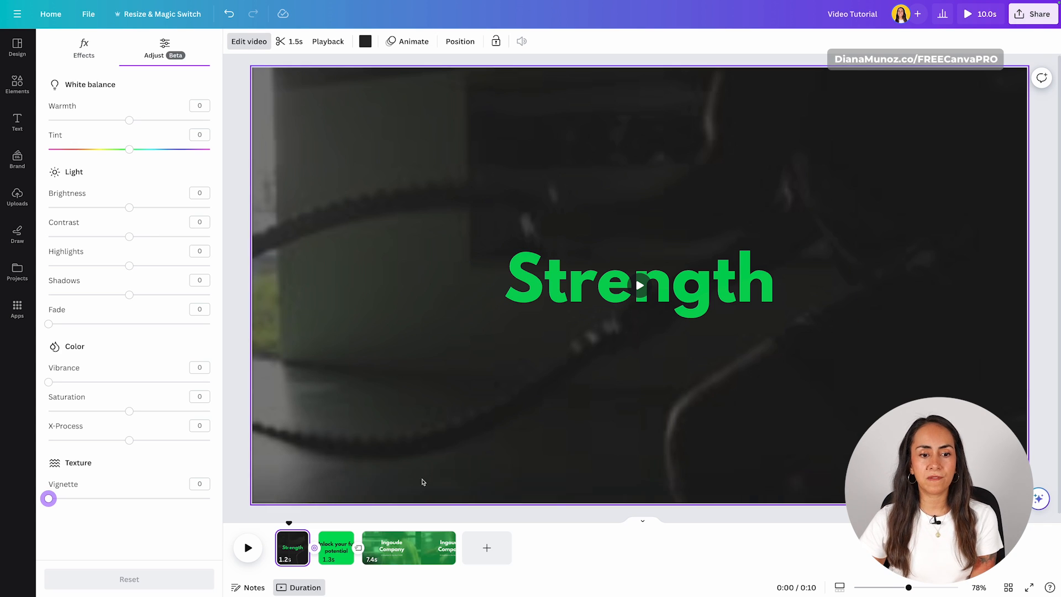
- Add a blank page at the end of the timeline and place the stock video of the woman lying in bed on it
click(495, 549)
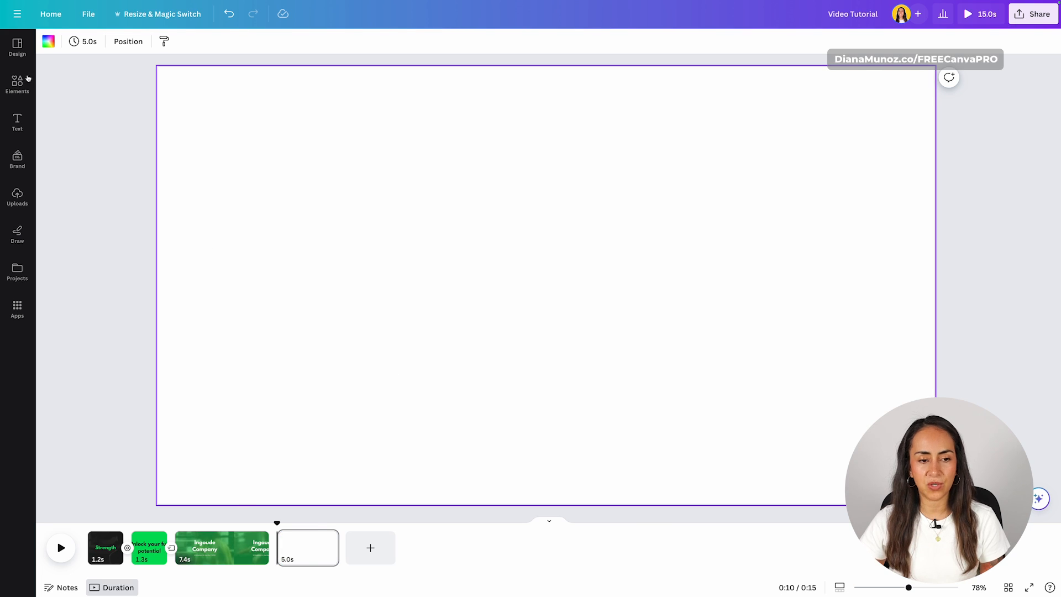
scroll(150, 257, down, 4)
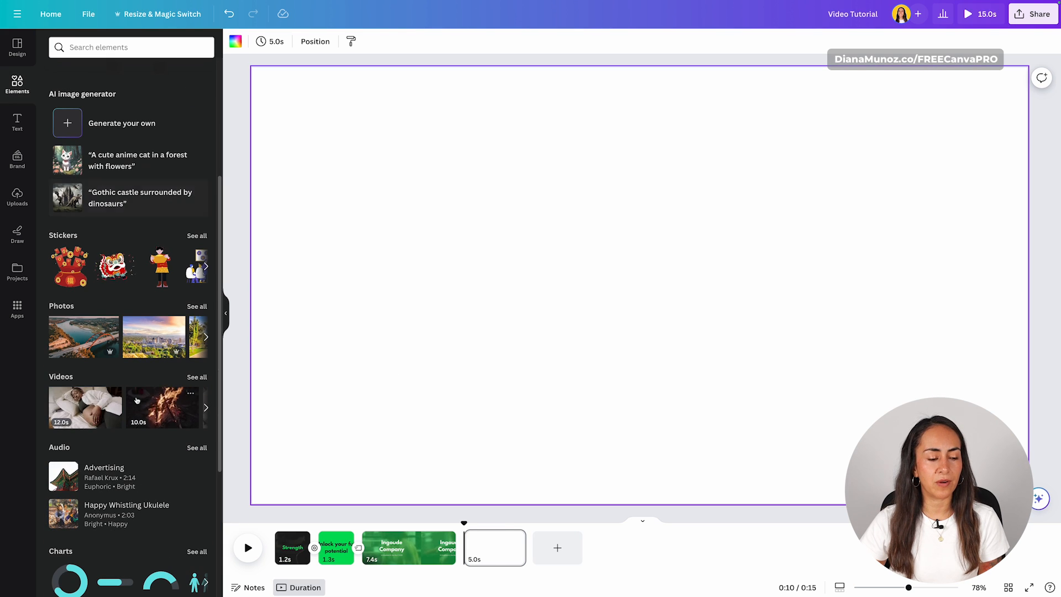
click(85, 408)
- Try the Vignette adjustment on the woman's video by setting it to 100 and back to 0
click(249, 42)
click(156, 53)
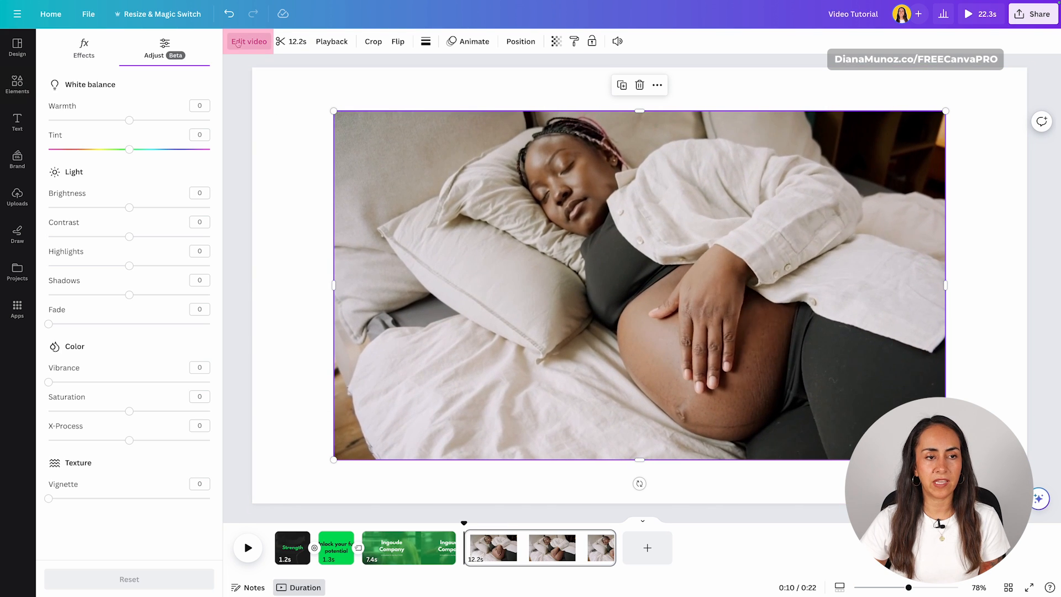
drag(49, 498, 218, 503)
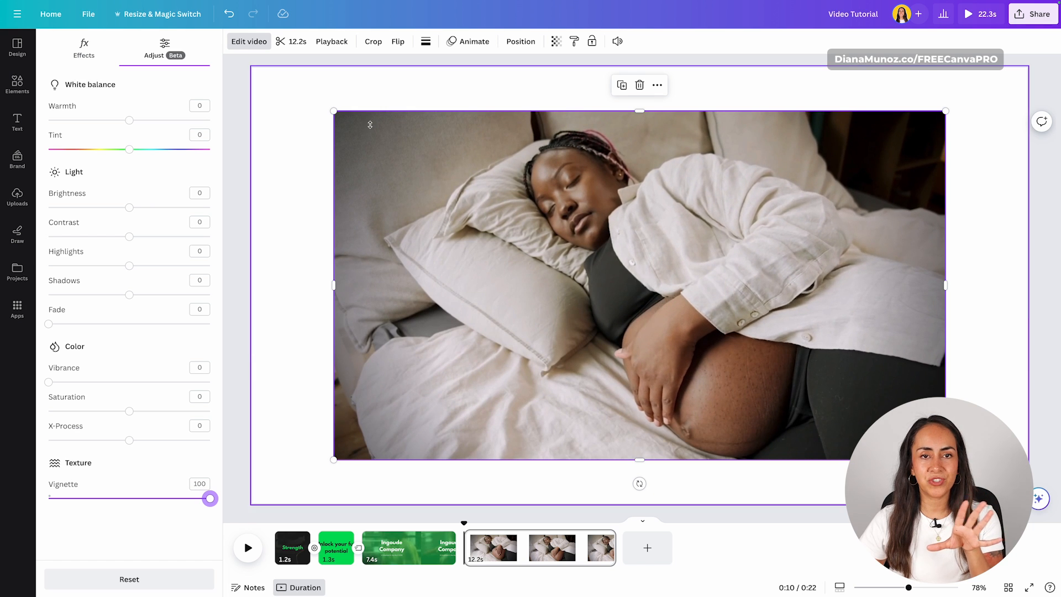
drag(209, 500, 49, 499)
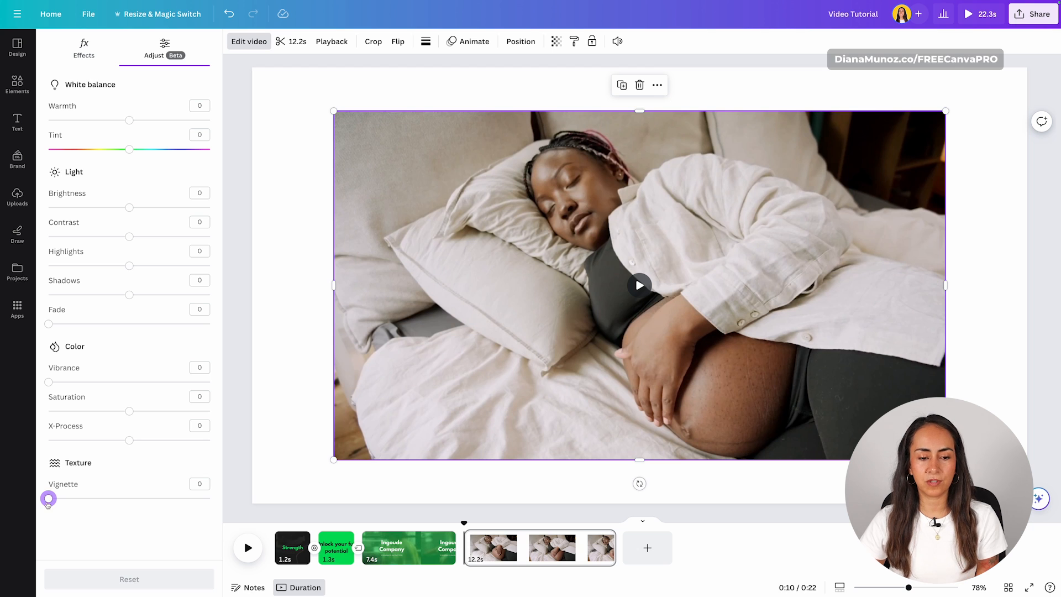
drag(45, 505, 197, 499)
- Delete the page holding the woman's video and return to the first page
click(563, 551)
key(Delete)
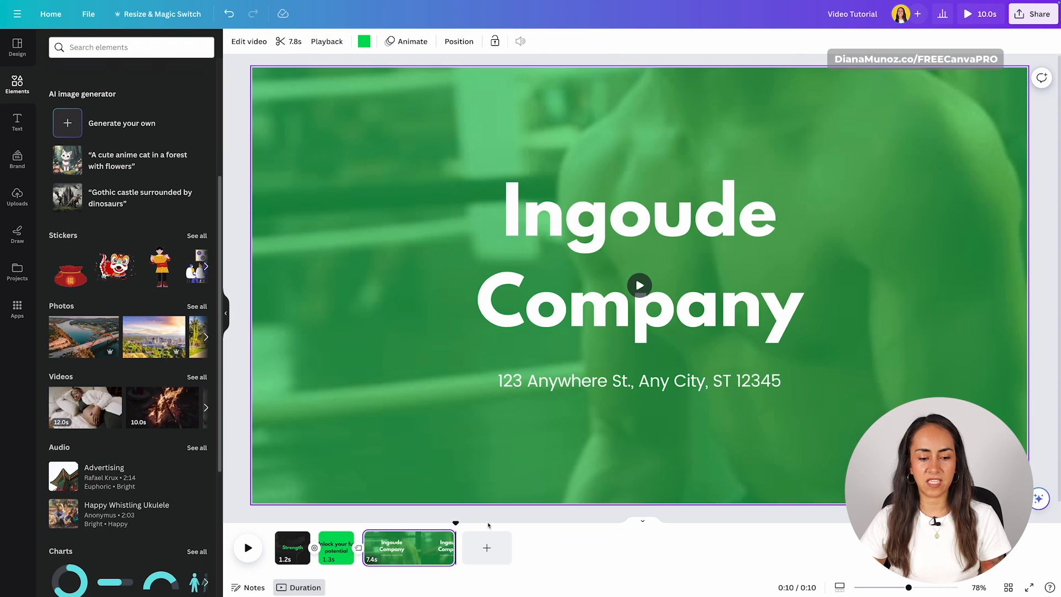
click(292, 547)
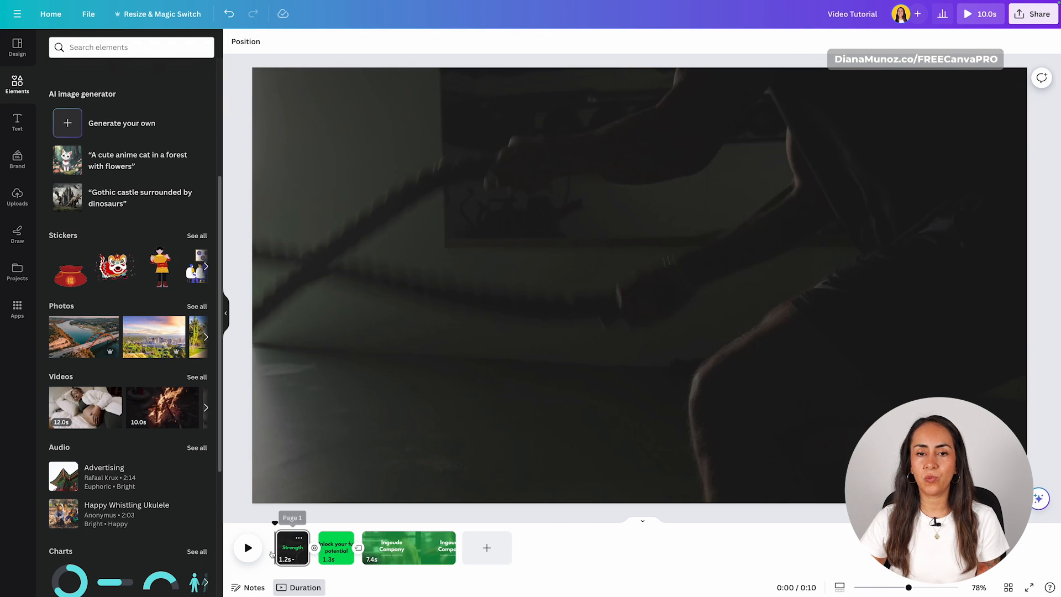
click(299, 546)
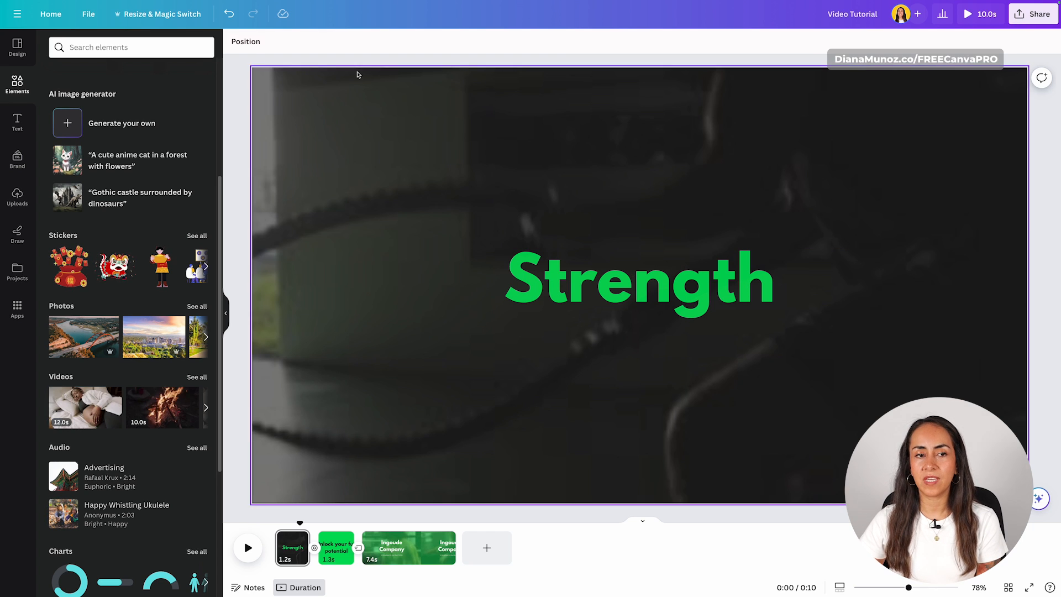
- Apply the Outline effect to the Strength text and set the outline color to white
click(690, 285)
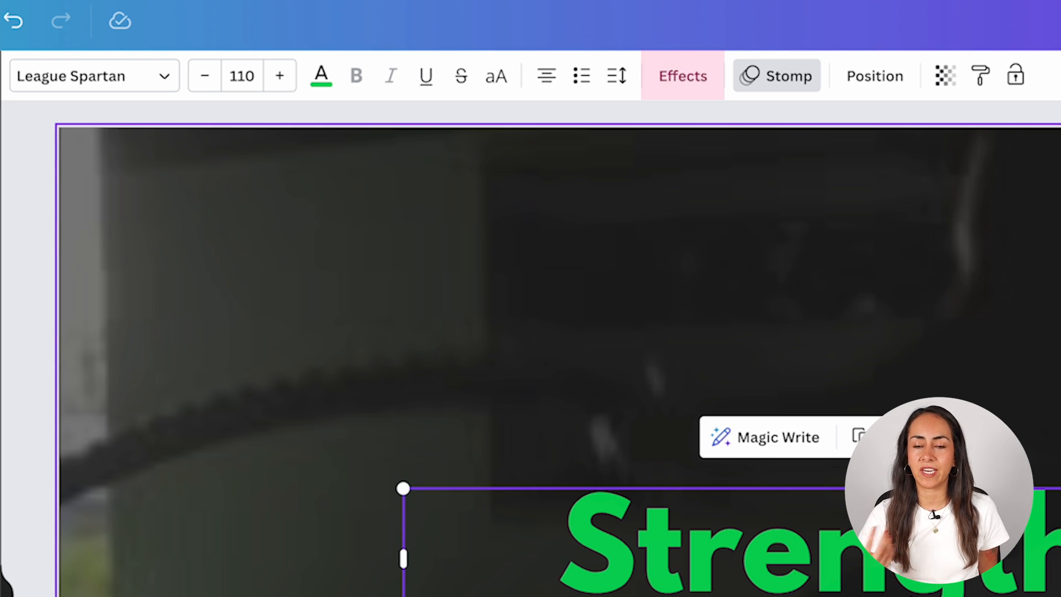
click(685, 75)
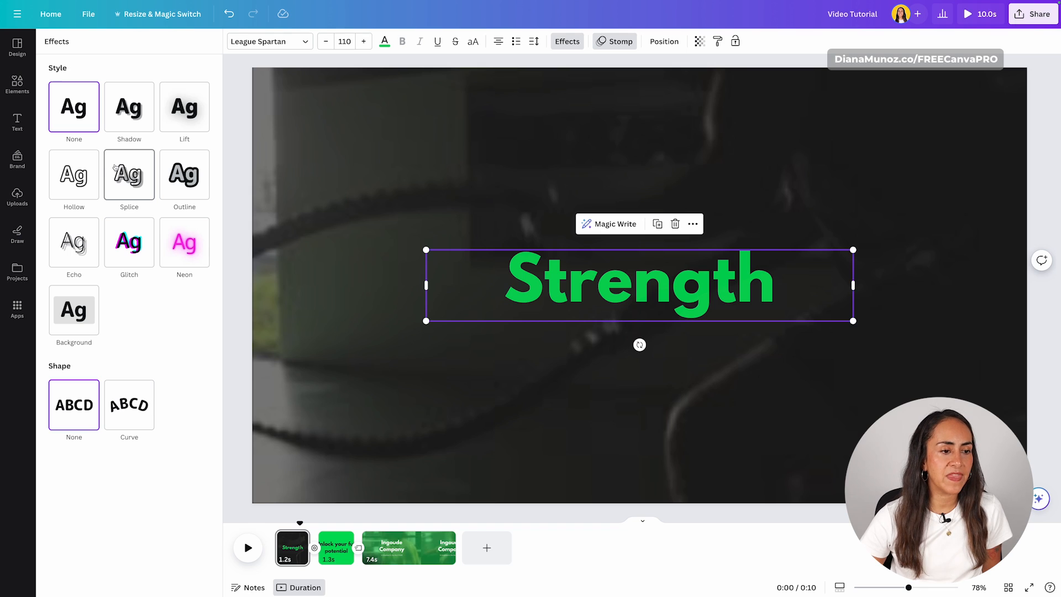
click(184, 174)
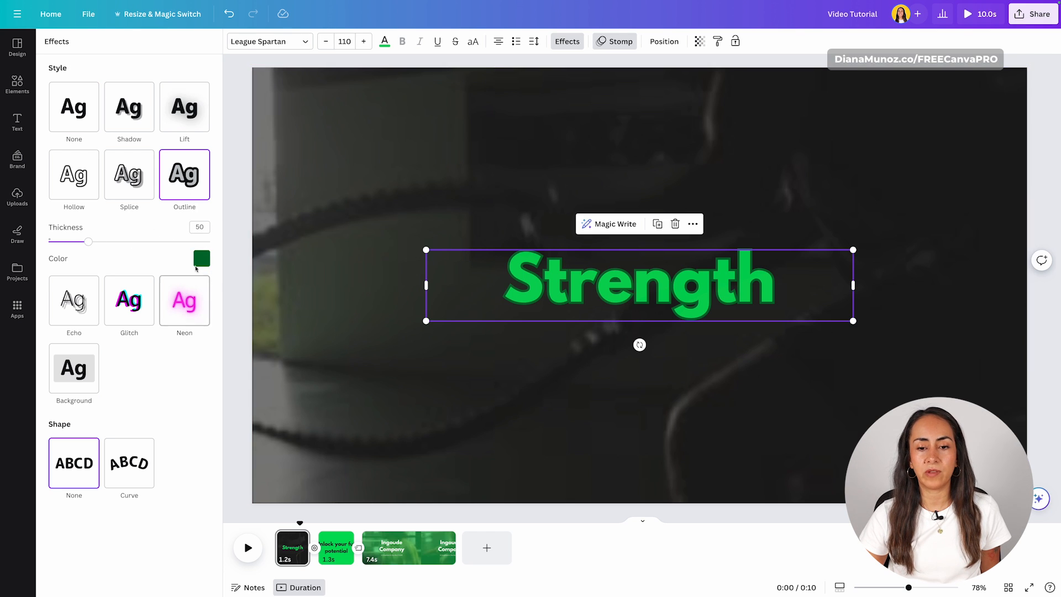
click(201, 258)
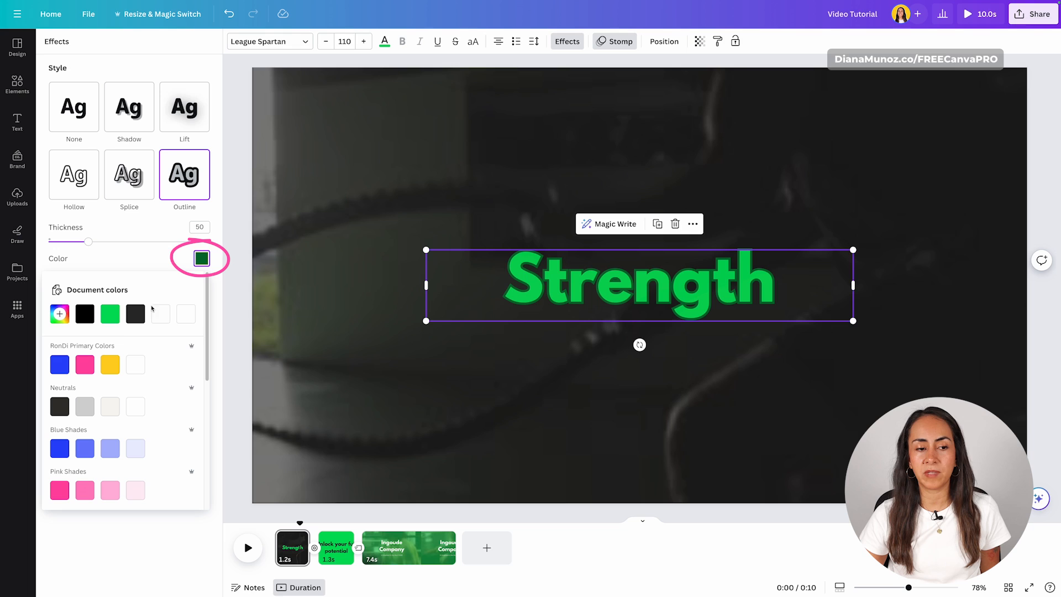
click(180, 318)
click(160, 260)
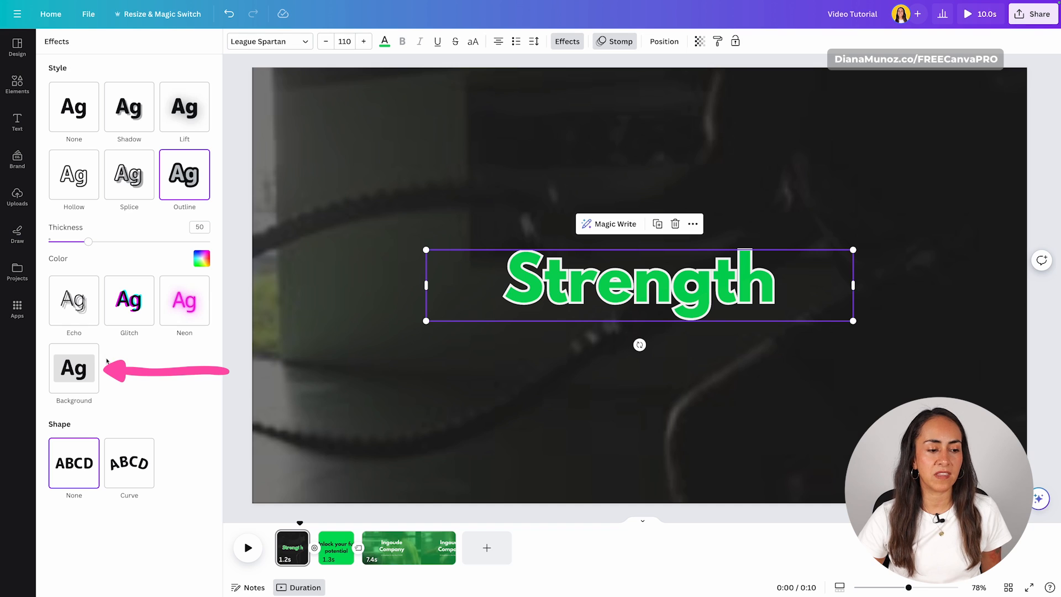
- Apply the Background effect to the Strength text with roundness 33, spread 28 and transparency 100
click(83, 369)
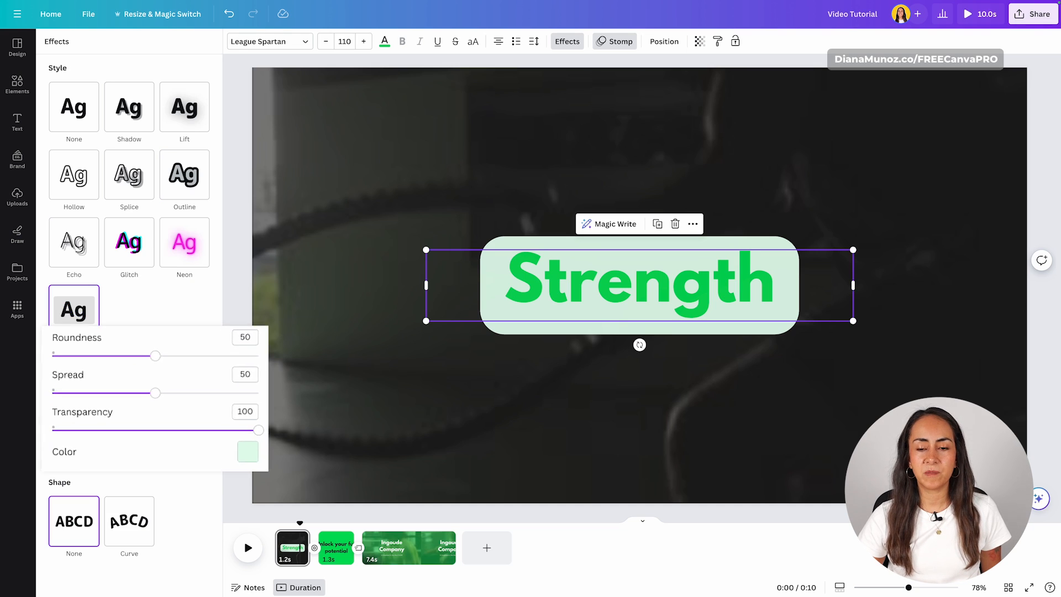
drag(194, 324, 147, 325)
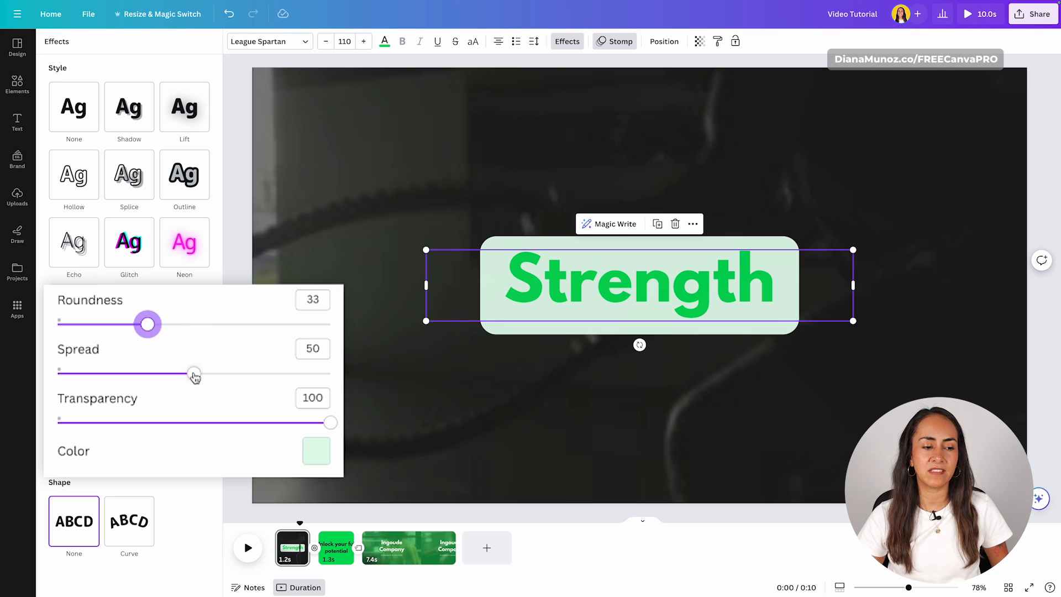
drag(194, 373, 133, 373)
mouse_move(330, 422)
mouse_down()
mouse_move(225, 422)
mouse_move(334, 423)
mouse_up()
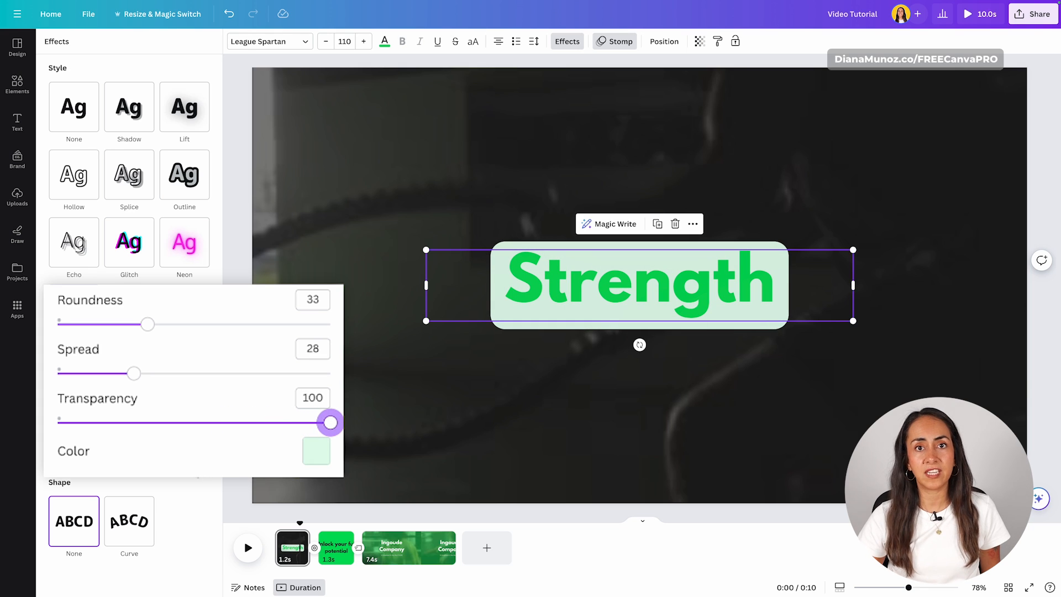
- Try yellow and white for the Strength text's background color, and reset the text effect style to None
click(316, 451)
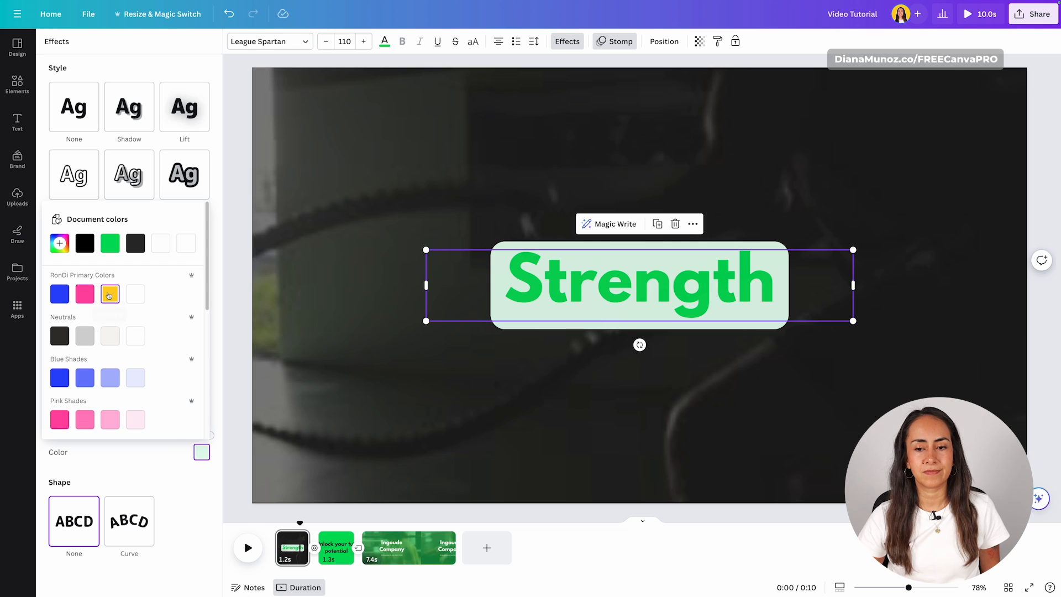
click(109, 295)
click(136, 293)
click(217, 210)
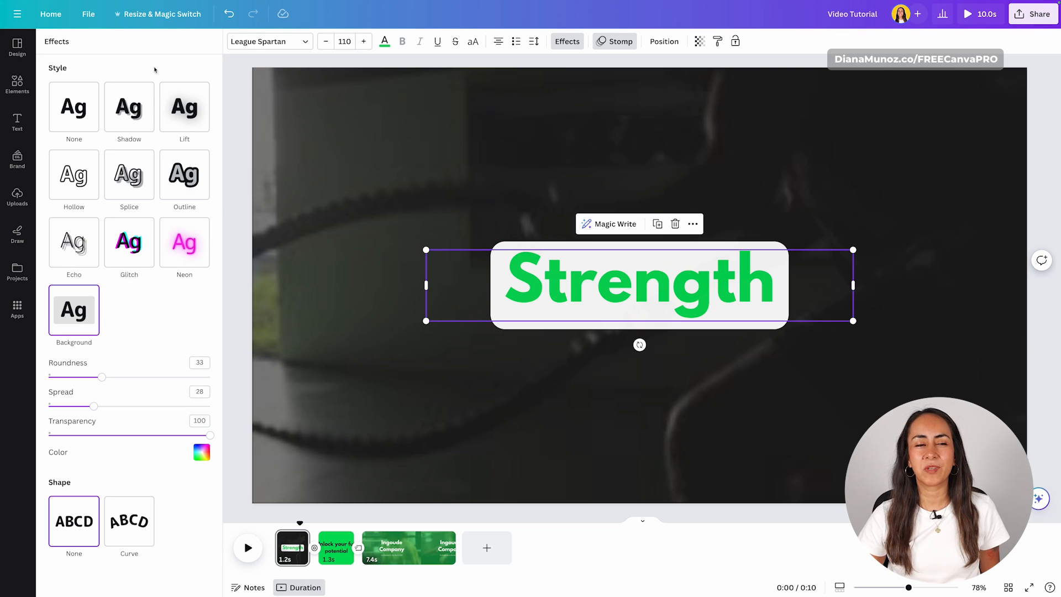
click(73, 105)
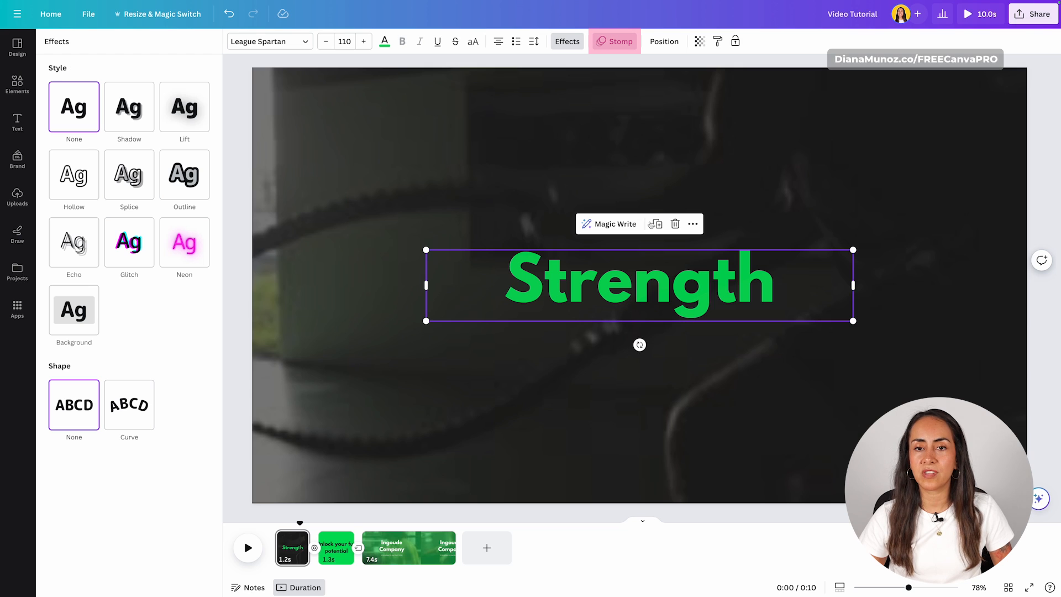
- Remove the Stomp animation from the Strength text and apply the Typewriter animation to it
click(602, 44)
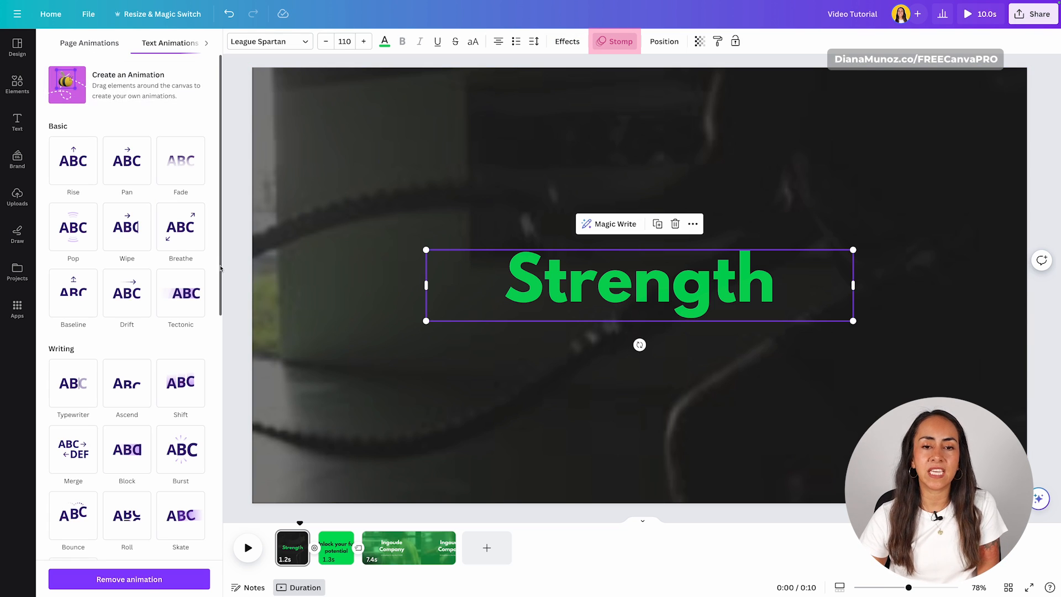
click(121, 579)
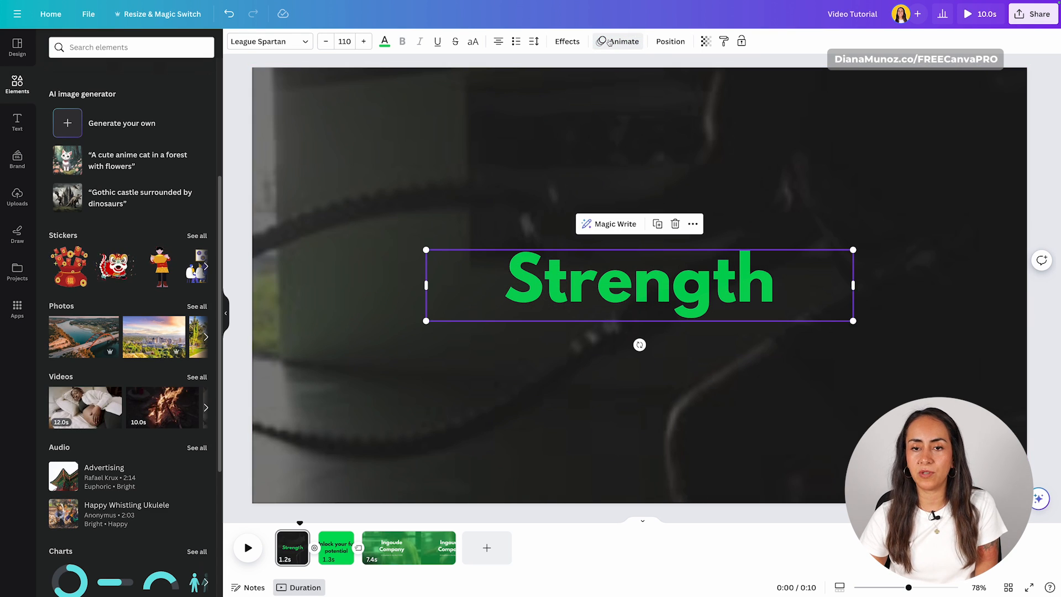
click(628, 43)
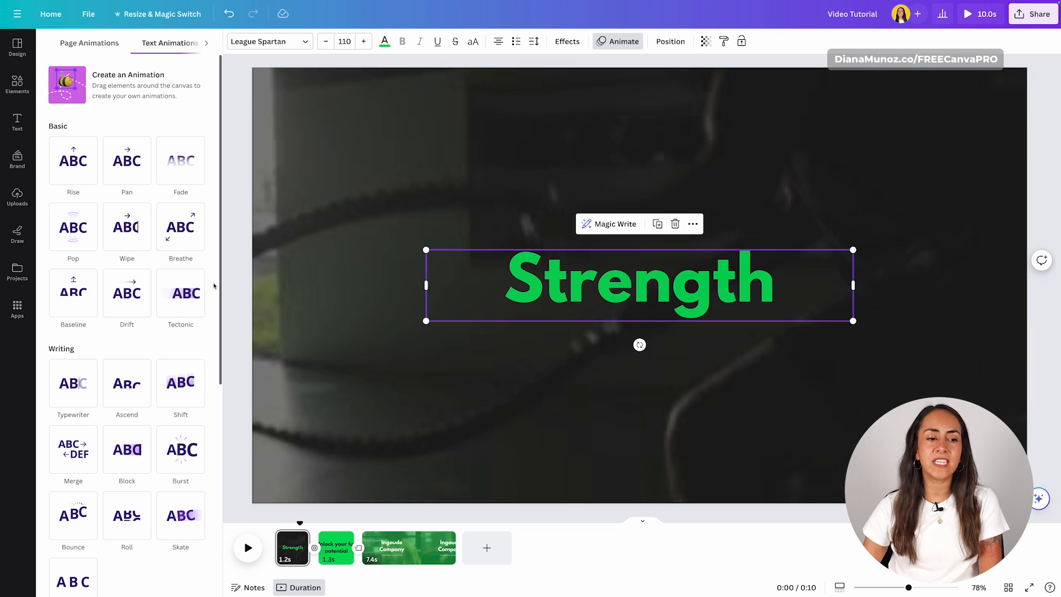
scroll(214, 286, down, 3)
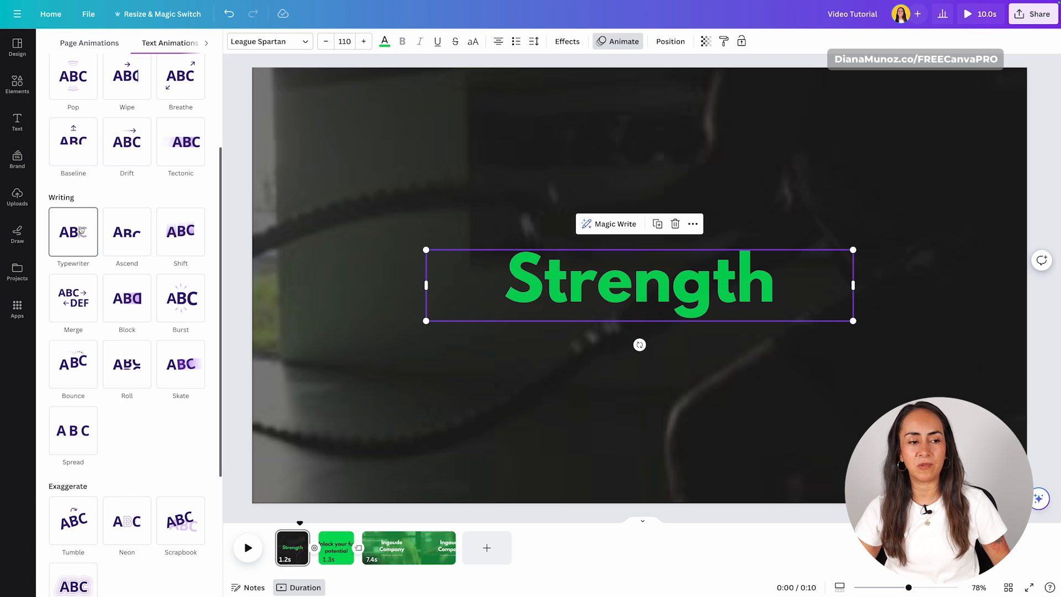
click(81, 230)
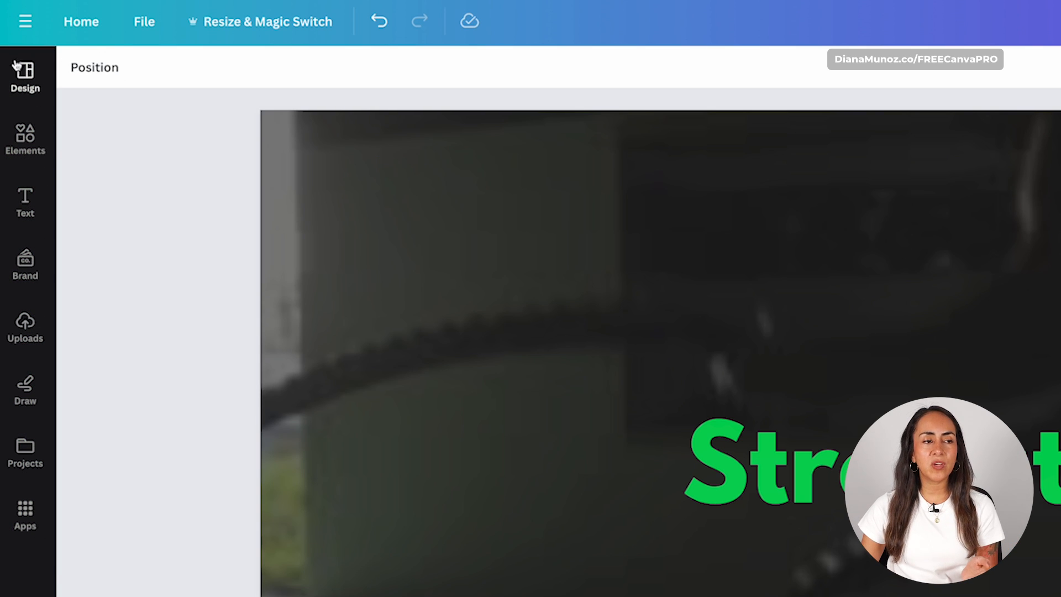
- Browse the video templates offered in the design library
click(27, 74)
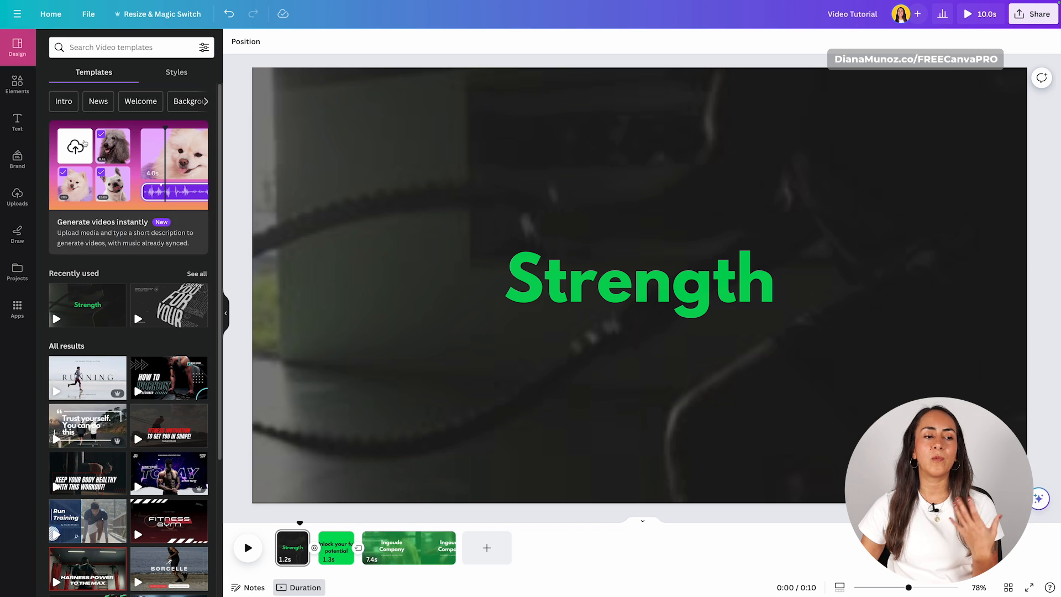
scroll(180, 234, down, 7)
scroll(181, 235, down, 5)
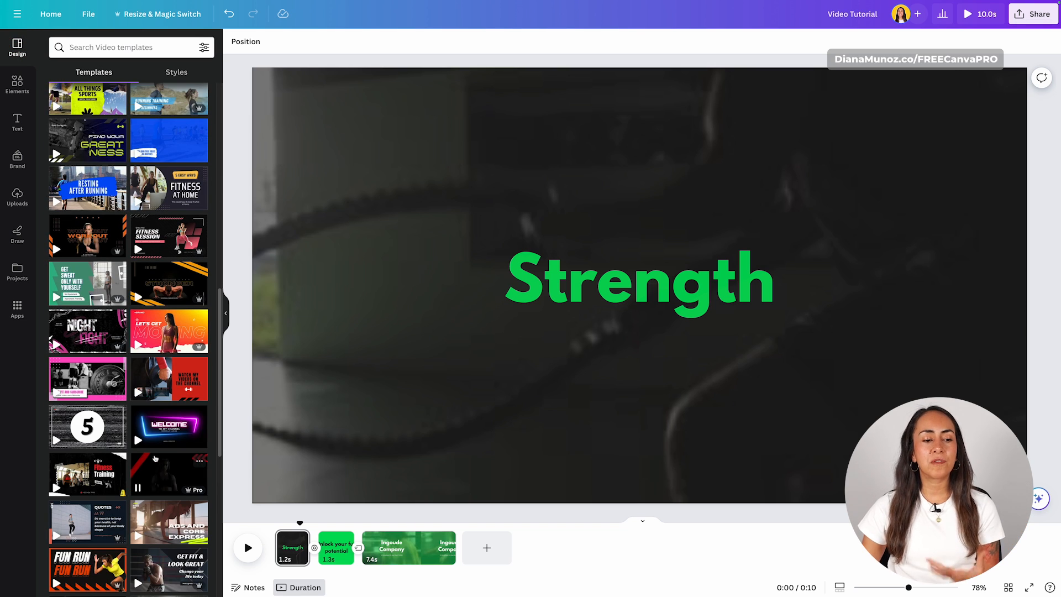
scroll(152, 454, down, 3)
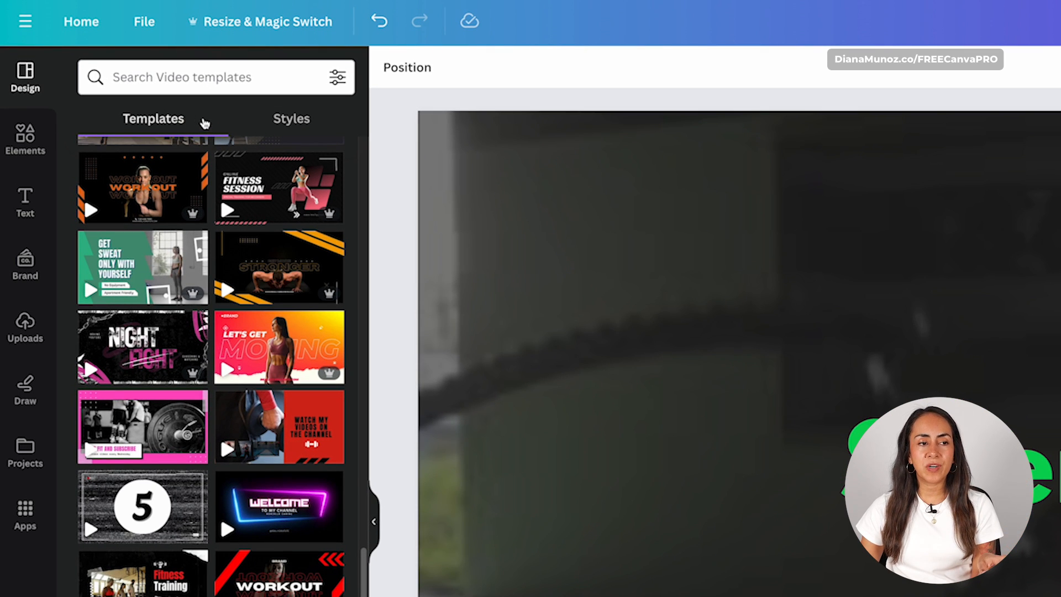
scroll(213, 232, up, 6)
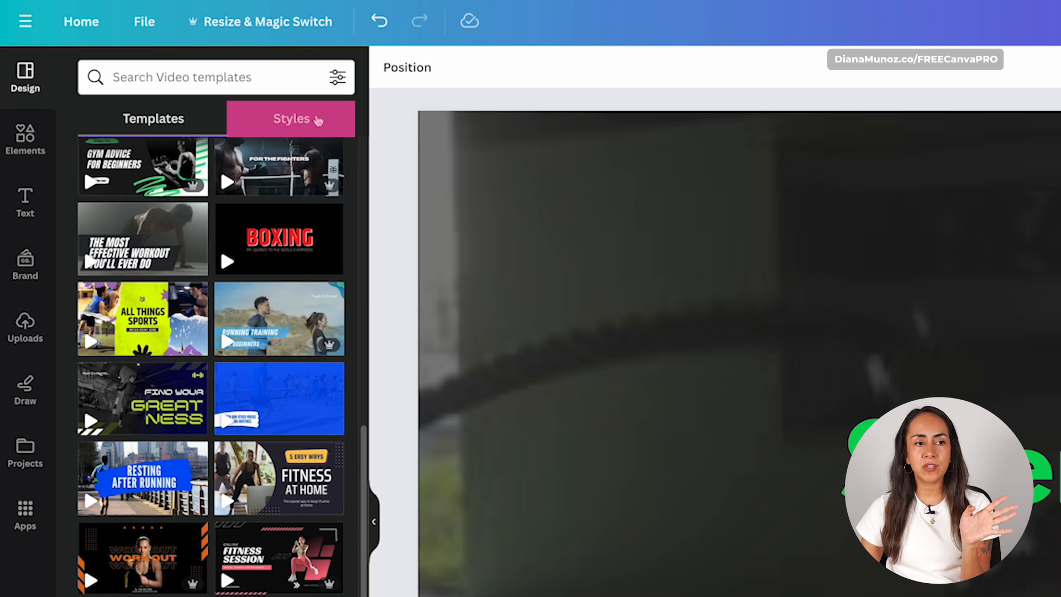
- Apply the Montserrat brand fonts and the RonDi Primary Colors palette to all three pages
click(320, 122)
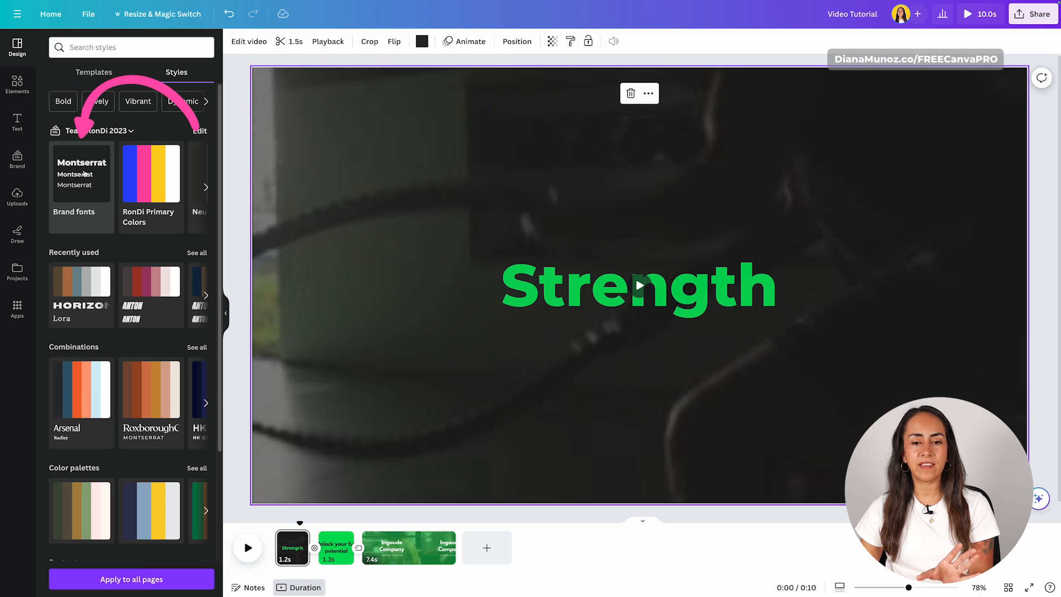
click(150, 174)
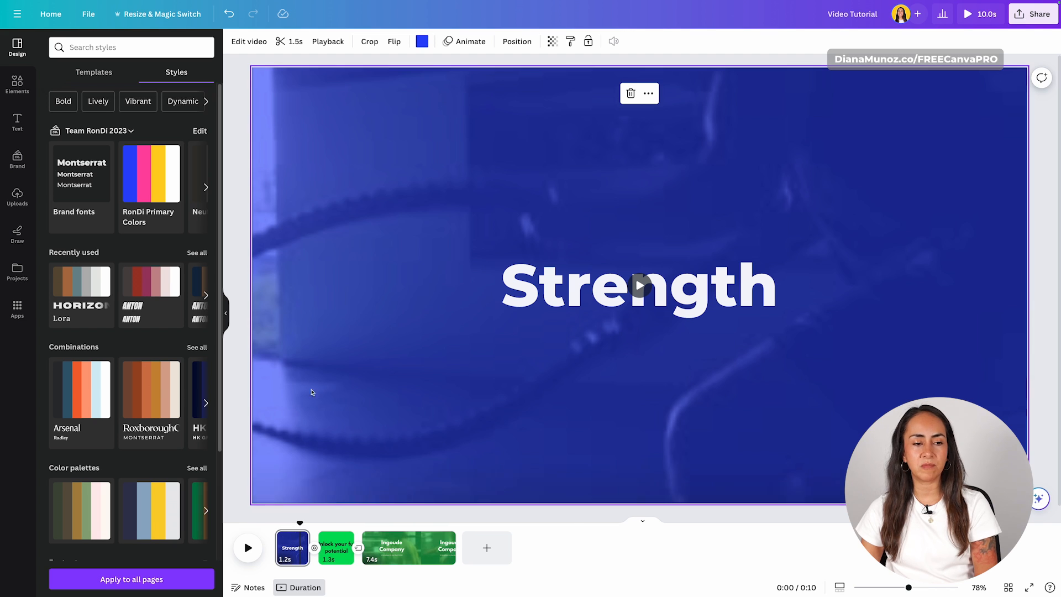
click(336, 547)
click(150, 175)
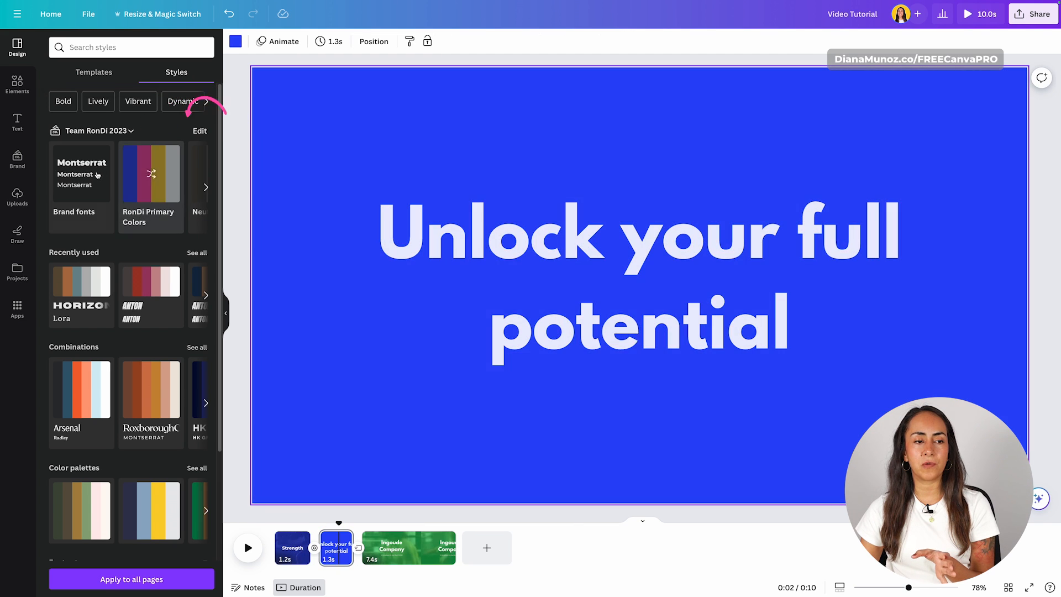
click(406, 547)
click(138, 173)
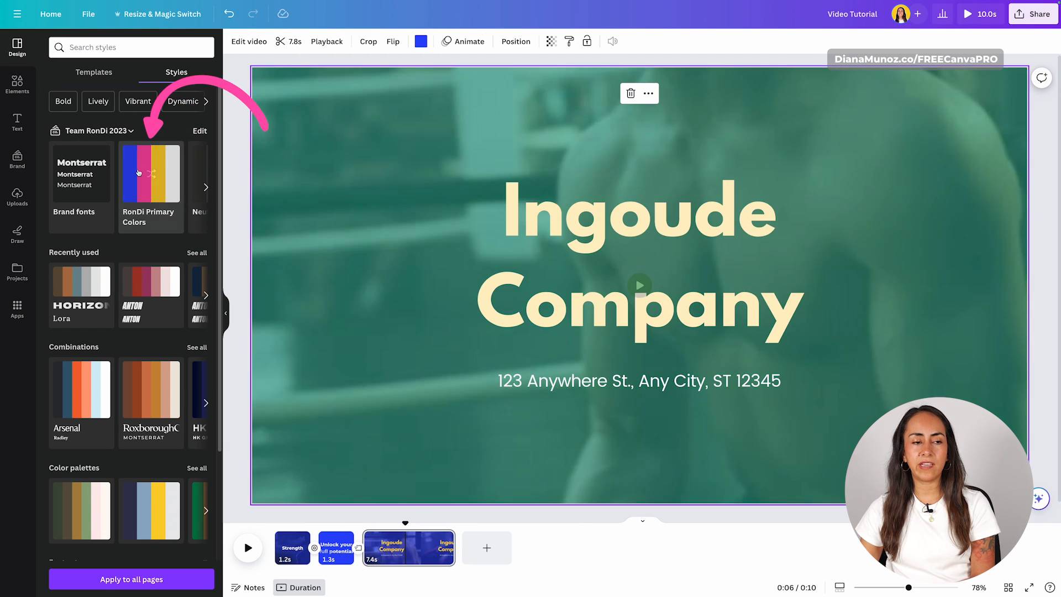
click(139, 173)
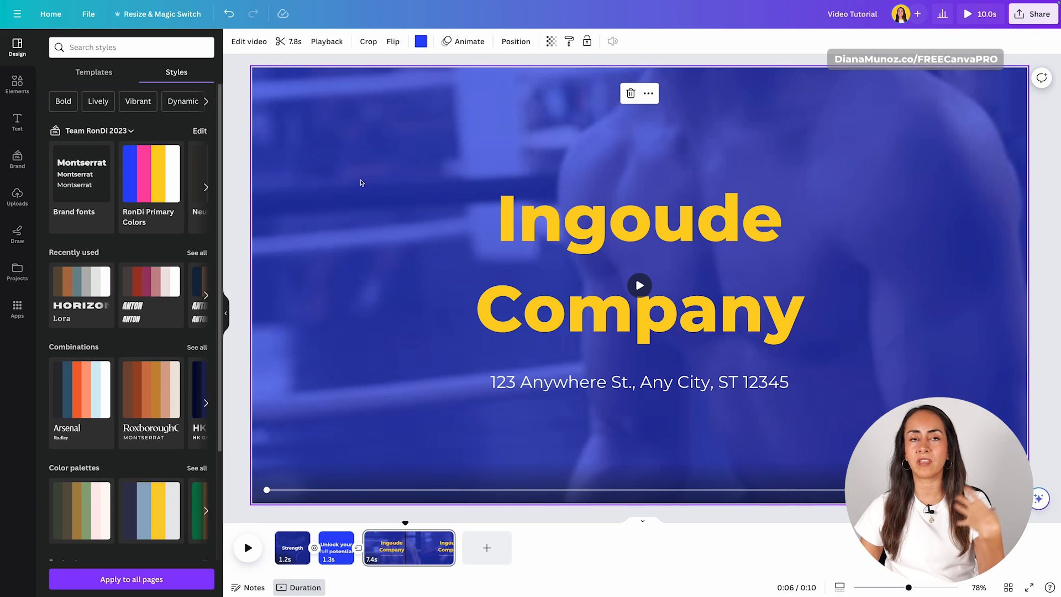
- Undo the brand styling on the second and third pages and the palette on the Strength page, and return to that first page
click(228, 15)
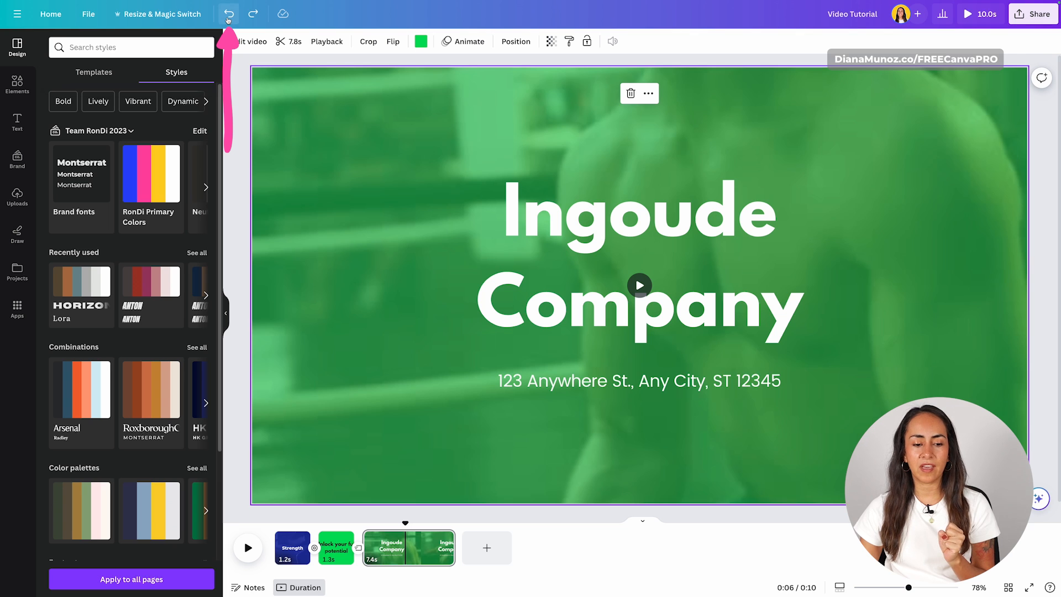
click(345, 550)
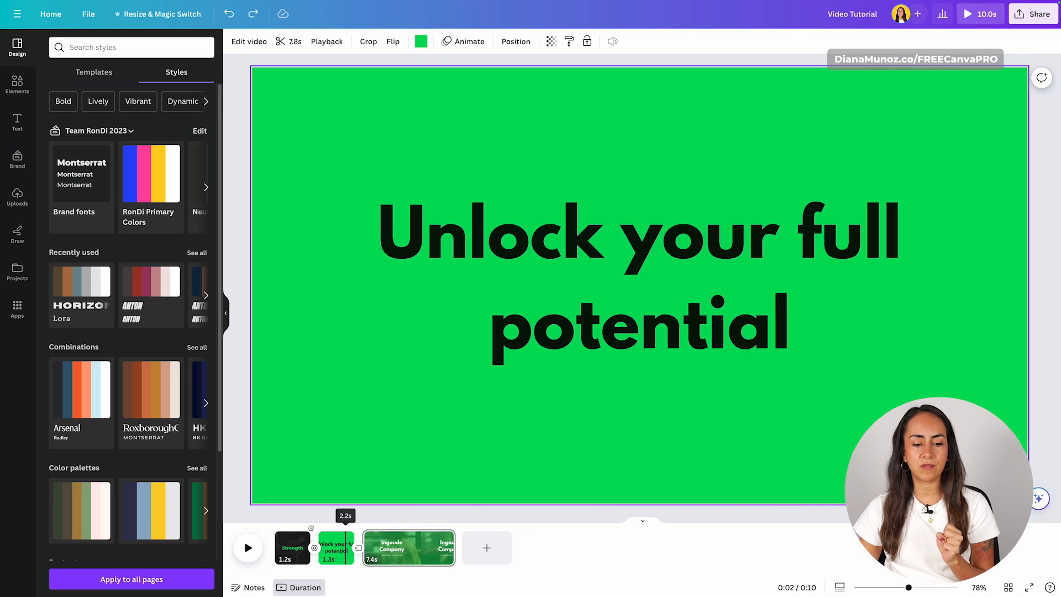
click(293, 545)
- Try the brown Roxborough and Montserrat style combination on the Strength page and undo it
scroll(132, 265, down, 1)
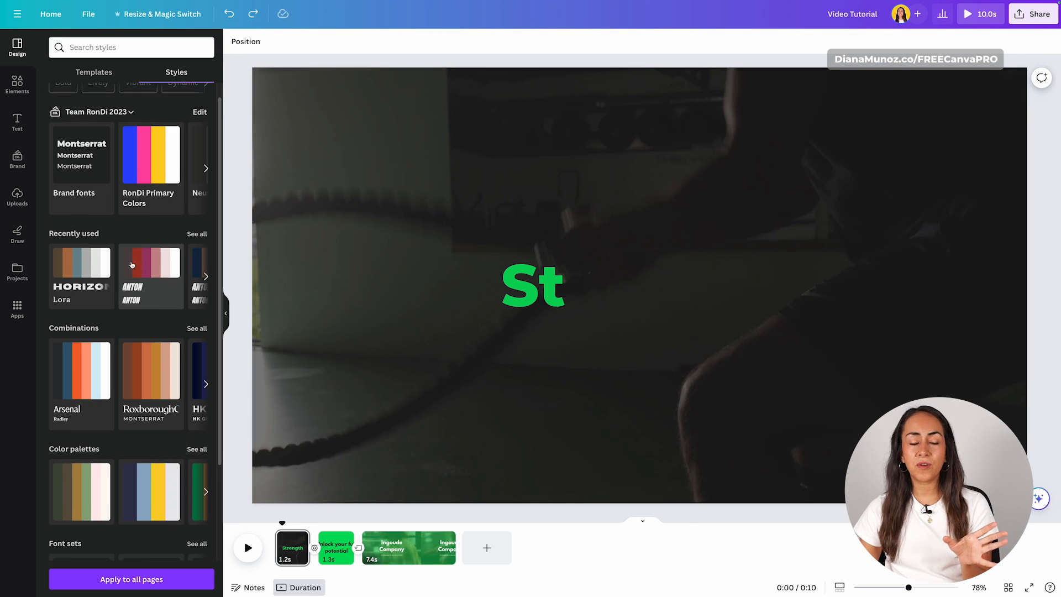
scroll(132, 266, down, 2)
scroll(144, 243, down, 2)
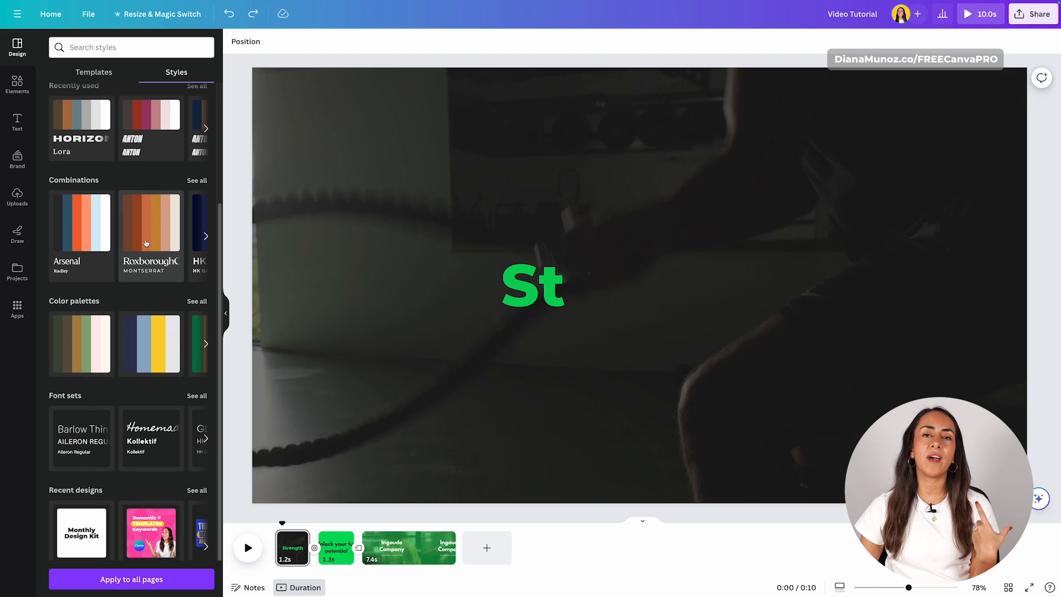
scroll(146, 243, down, 2)
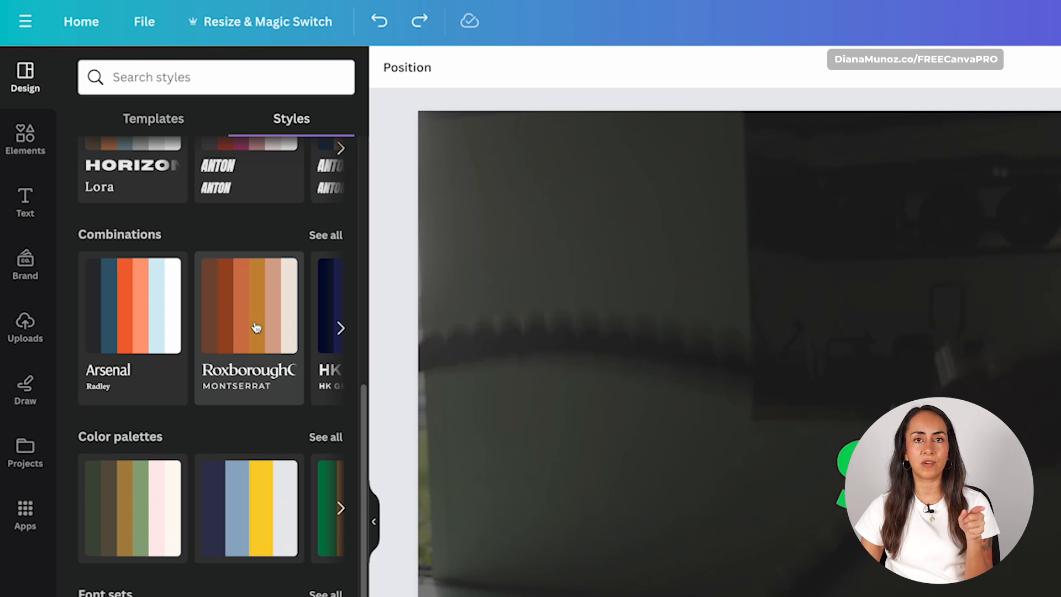
click(249, 299)
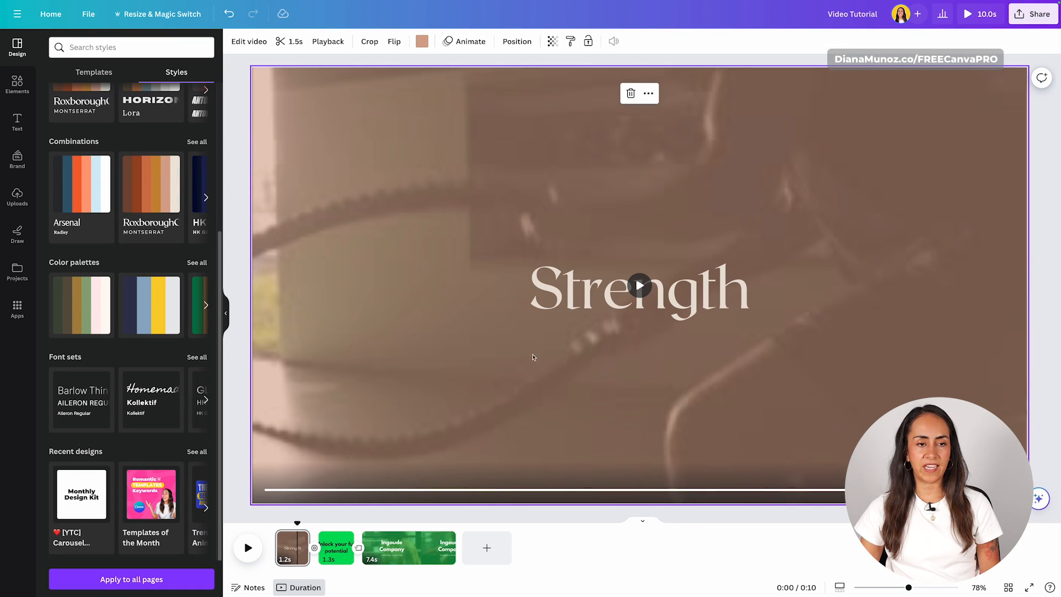
click(228, 15)
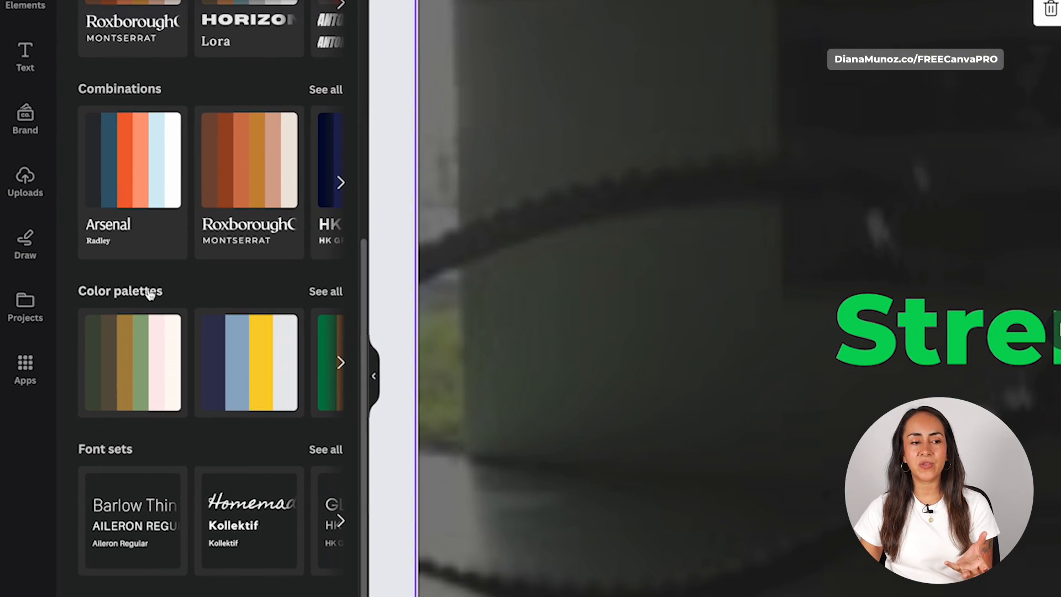
- Try the blue and yellow color palette and the Kollektif font set on the Strength page, undoing each one
click(236, 379)
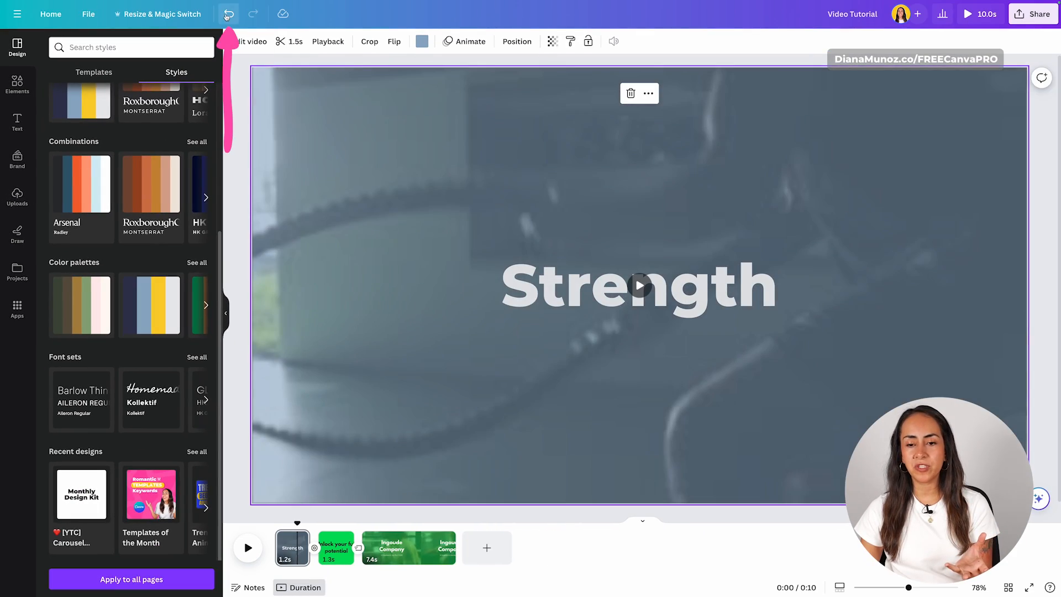
click(228, 15)
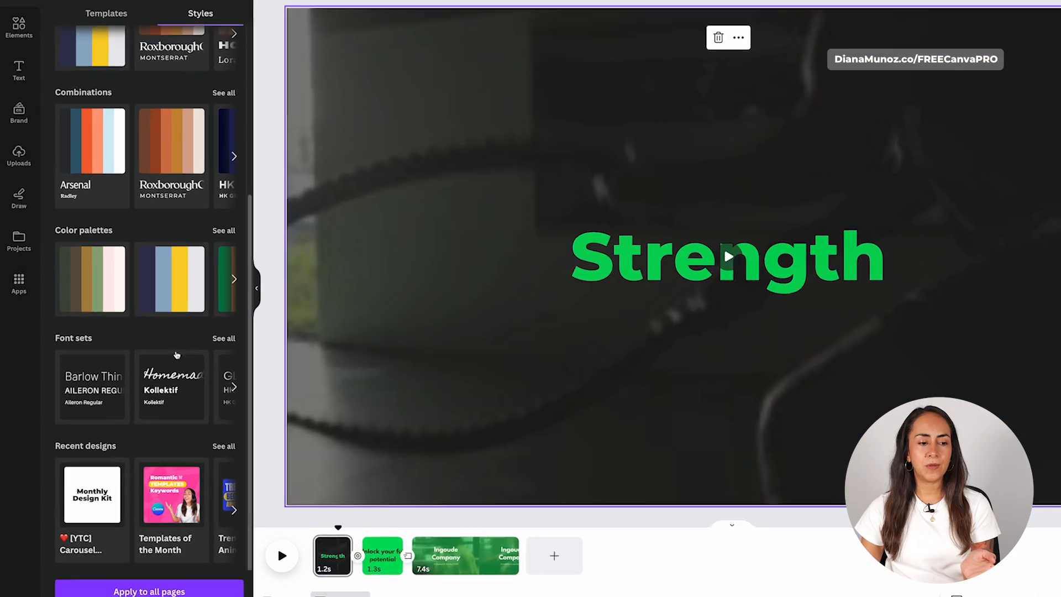
click(158, 412)
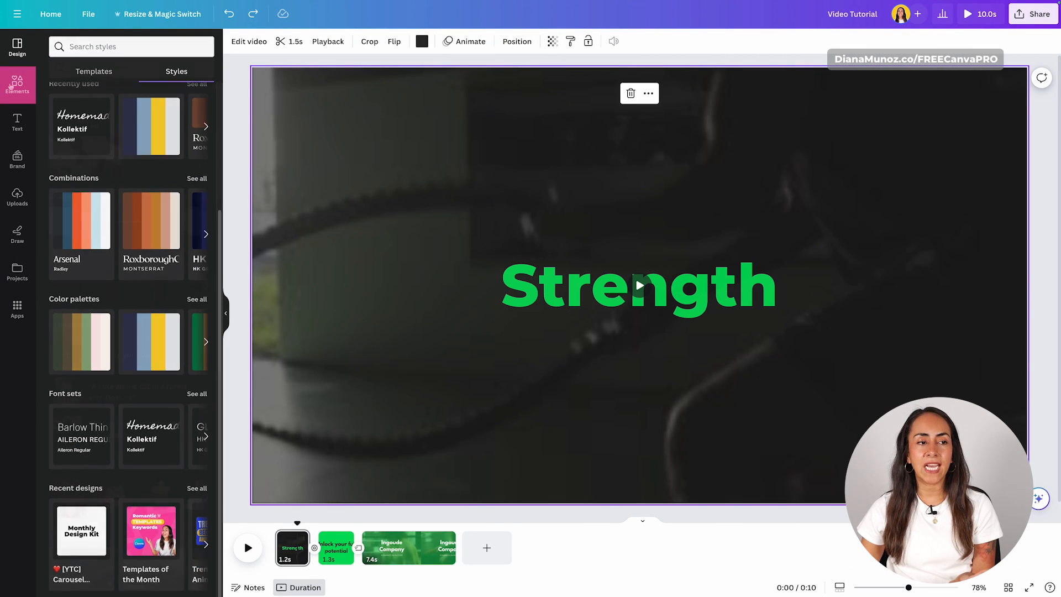
- Examine the categories of the elements library, from shapes, graphics and stickers through audio and charts to frames, grids and collections
click(23, 90)
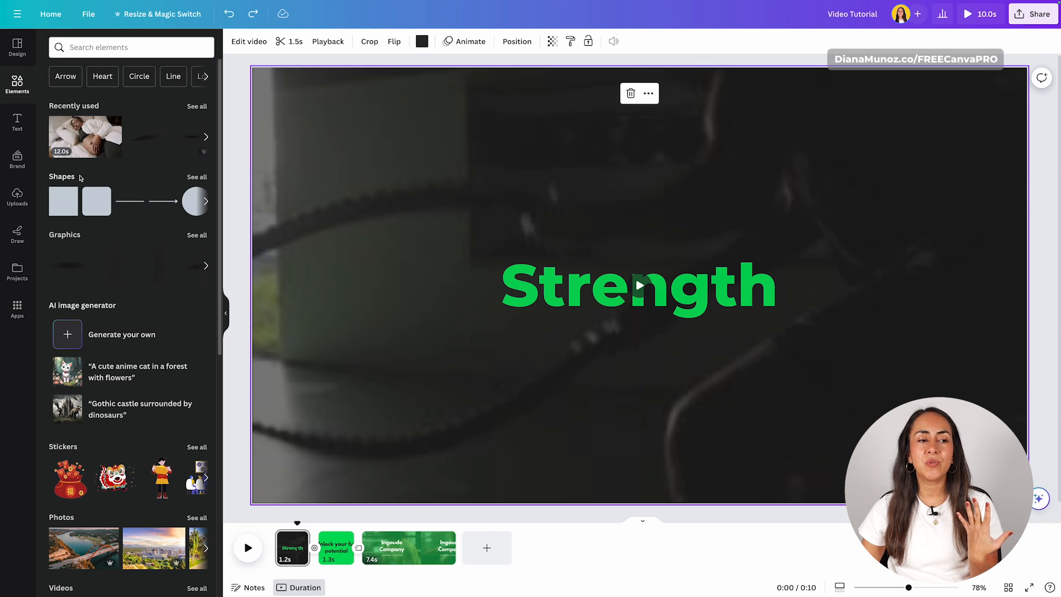
scroll(93, 152, down, 2)
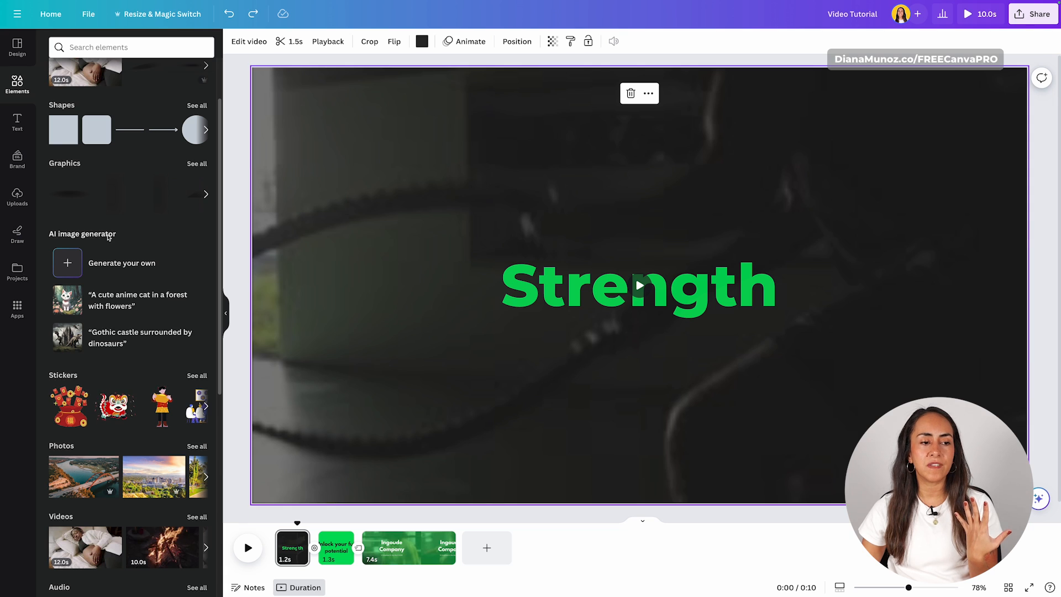
scroll(107, 233, down, 1)
scroll(107, 233, down, 1)
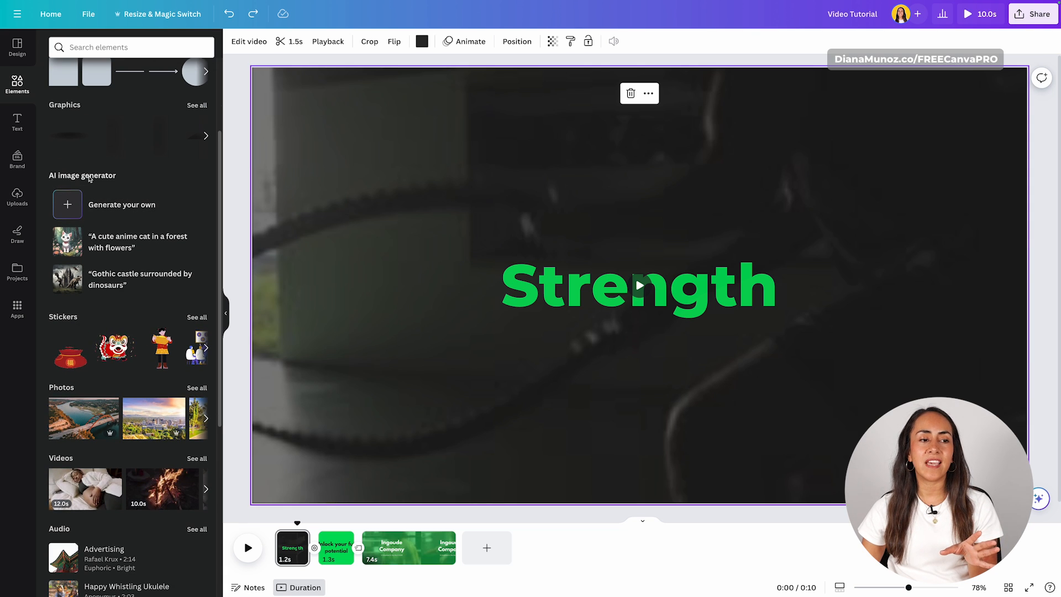
scroll(127, 183, down, 5)
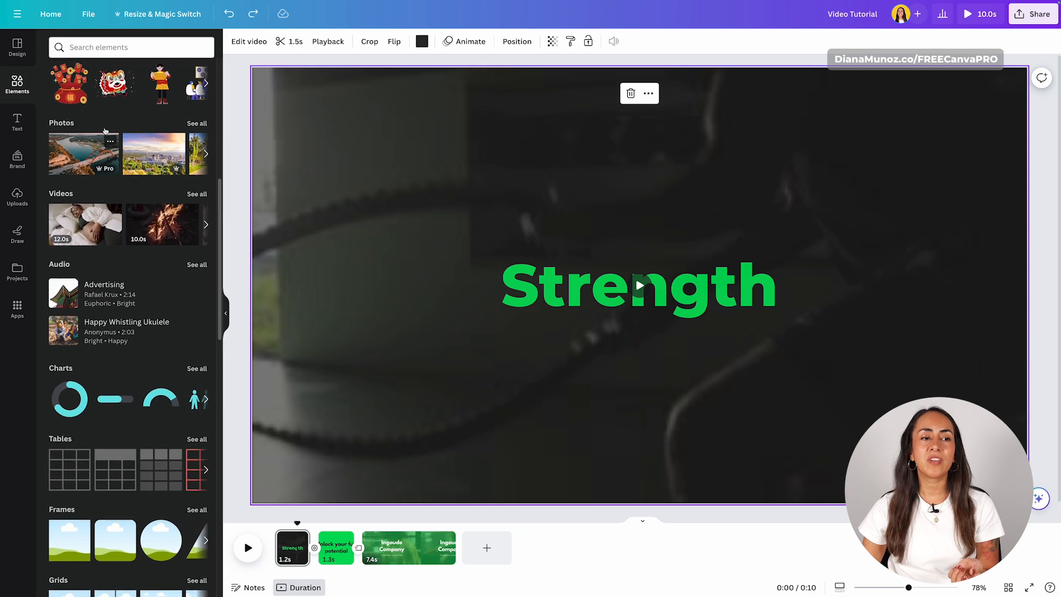
scroll(128, 183, up, 1)
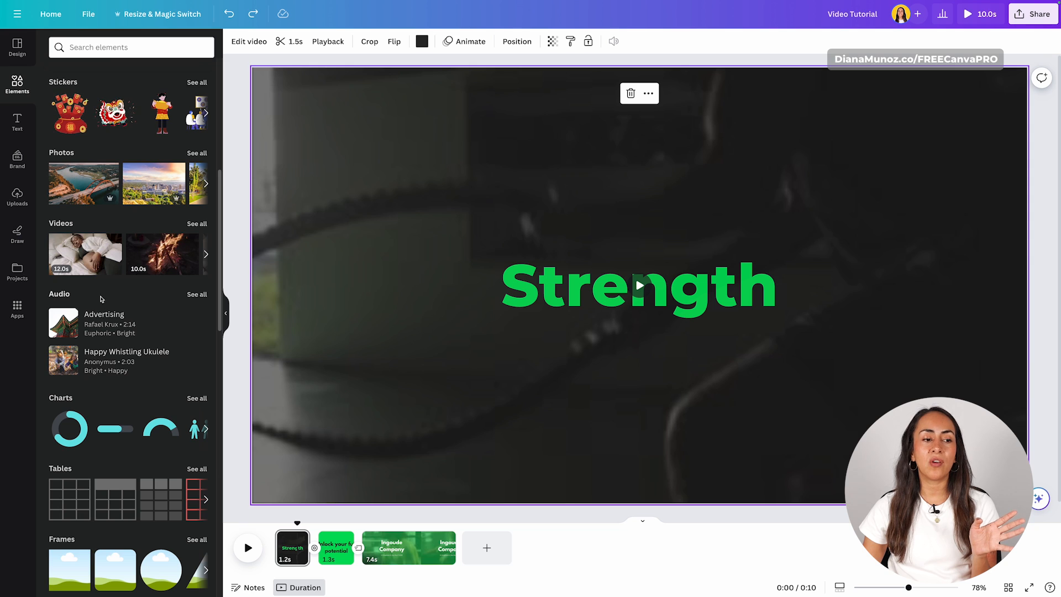
scroll(58, 197, down, 4)
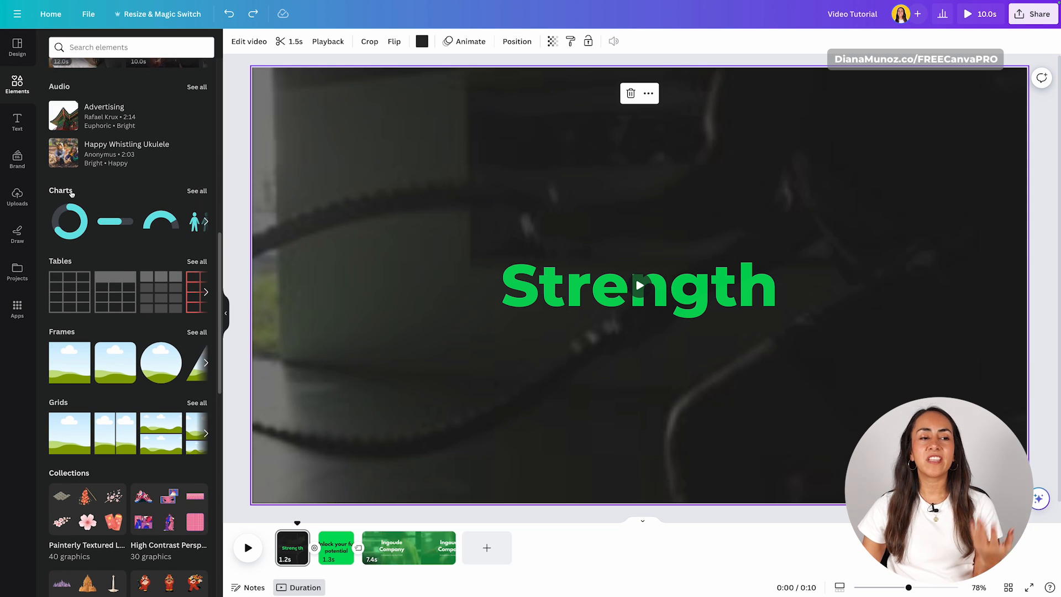
scroll(94, 265, down, 3)
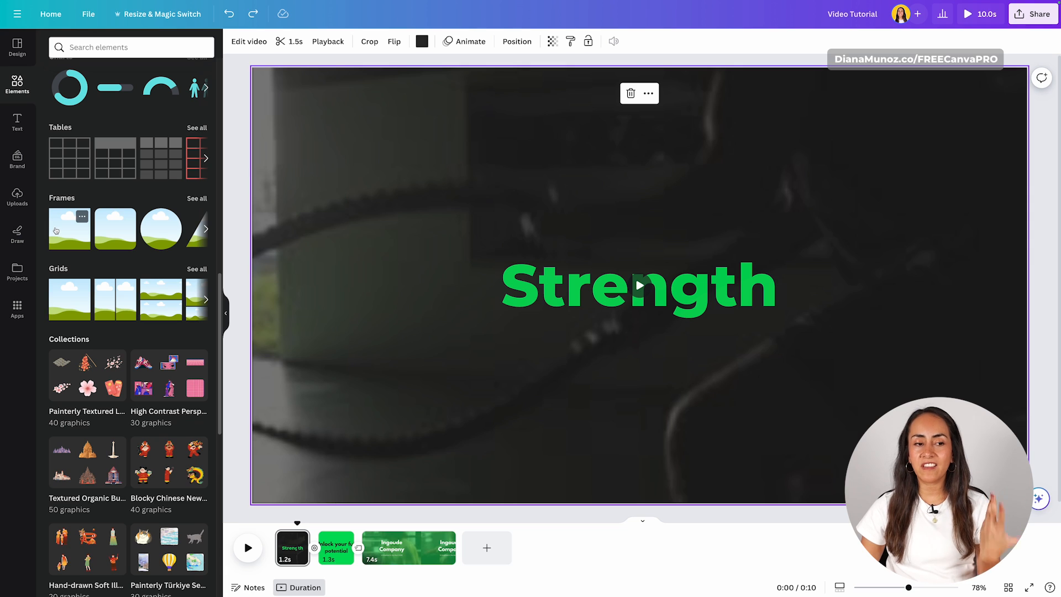
scroll(100, 238, up, 1)
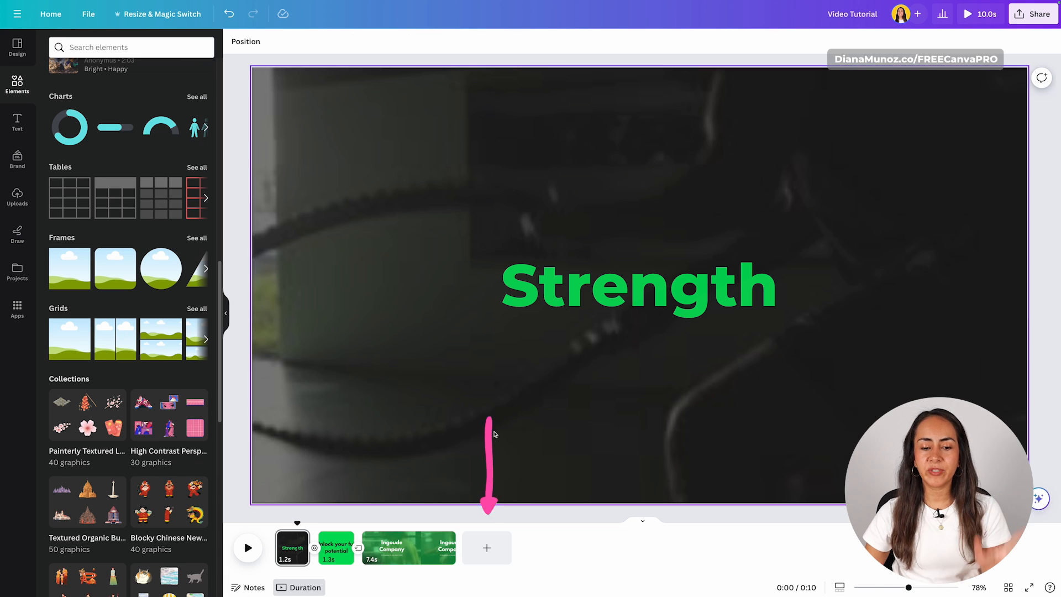
- Add a new page at the end of the video and place a circular frame on it
click(487, 547)
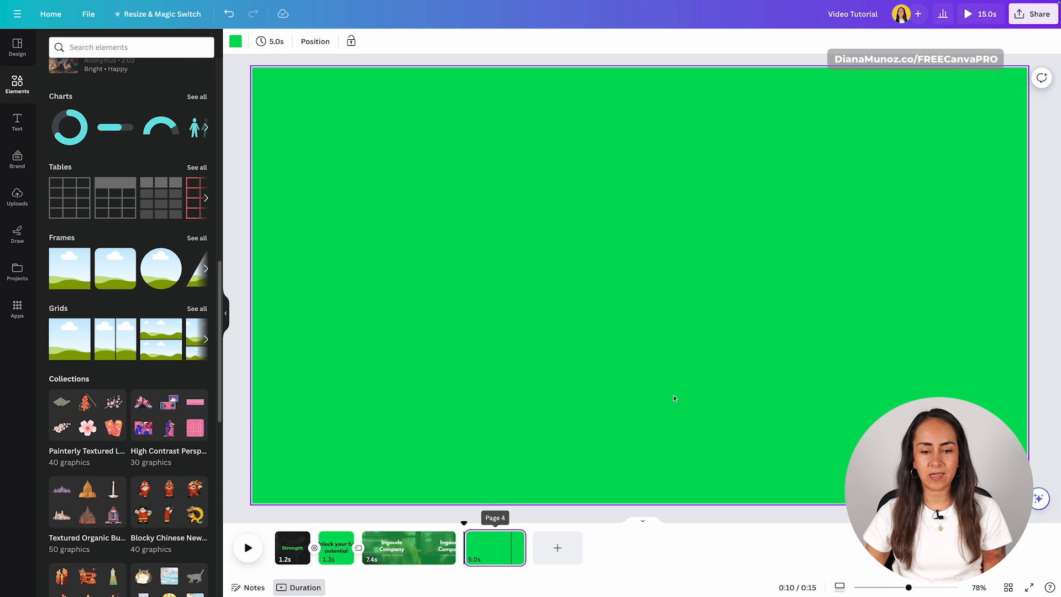
click(161, 268)
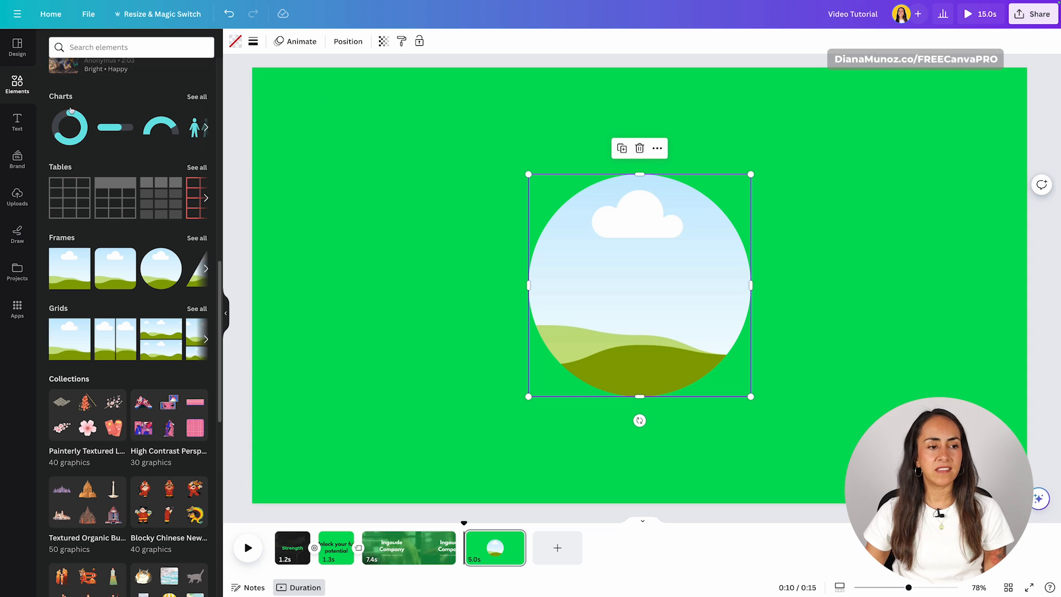
- Fill the circular frame with the 12.0s video of the woman resting in bed and play back the page
scroll(120, 177, up, 3)
scroll(121, 177, up, 3)
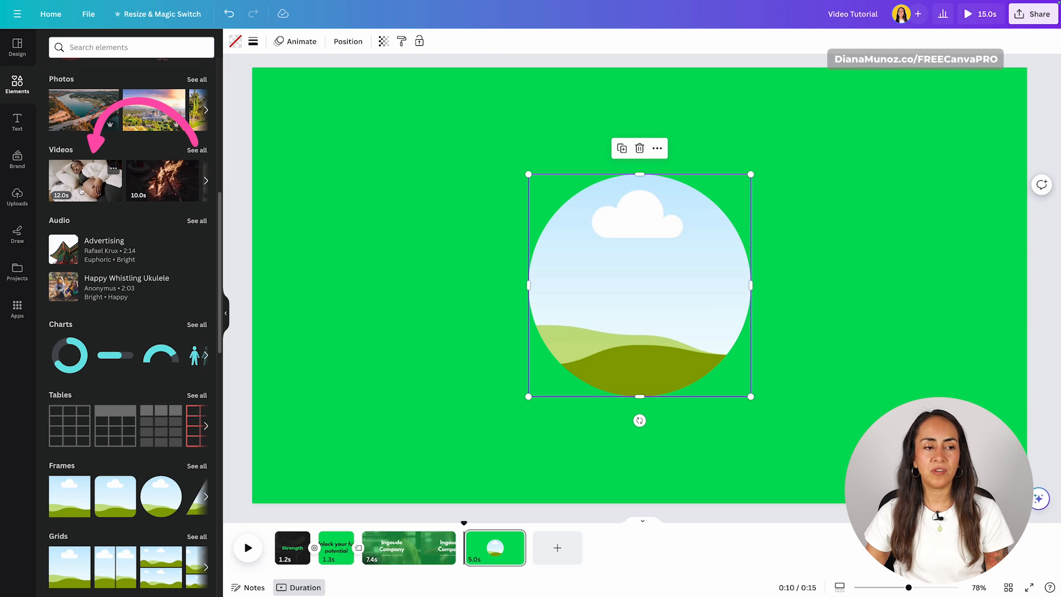
drag(79, 171, 648, 258)
click(475, 547)
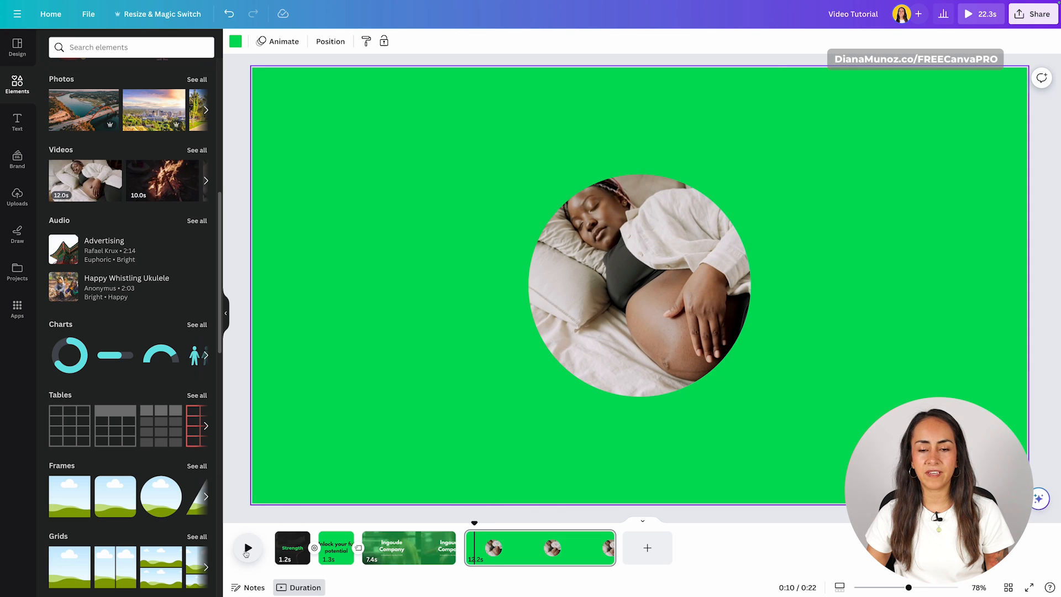
click(247, 549)
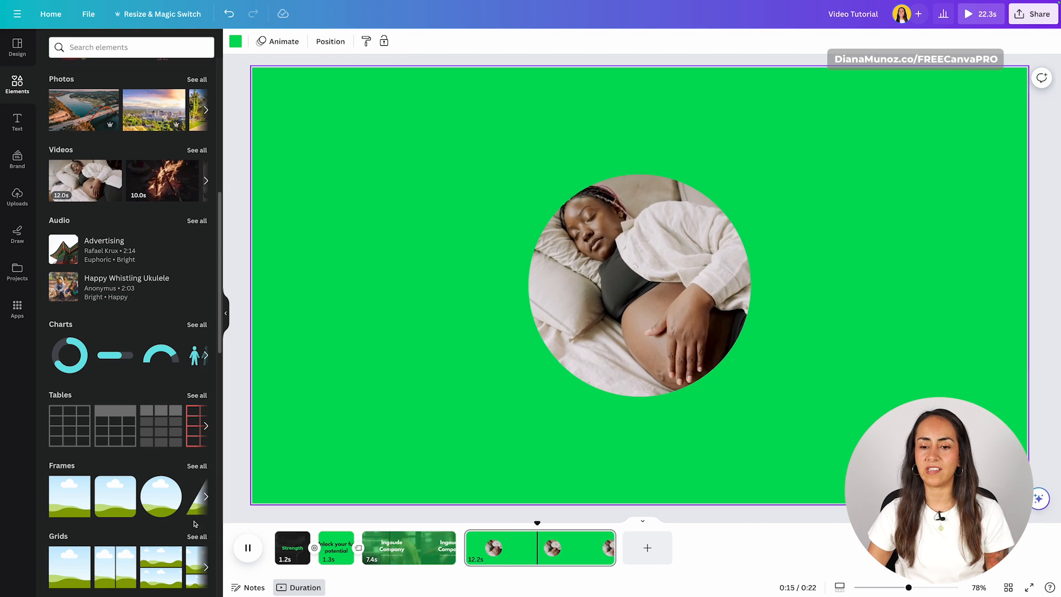
key(space)
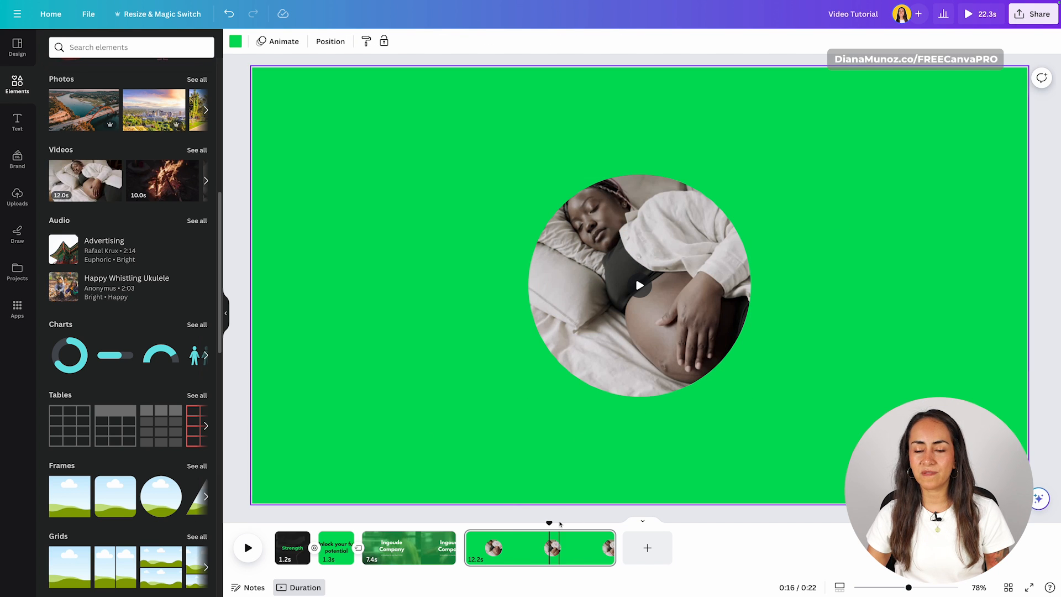
- Enlarge the video-filled circular frame and center it on the green page
drag(550, 523, 535, 525)
click(635, 297)
drag(751, 173, 874, 66)
drag(830, 140, 772, 206)
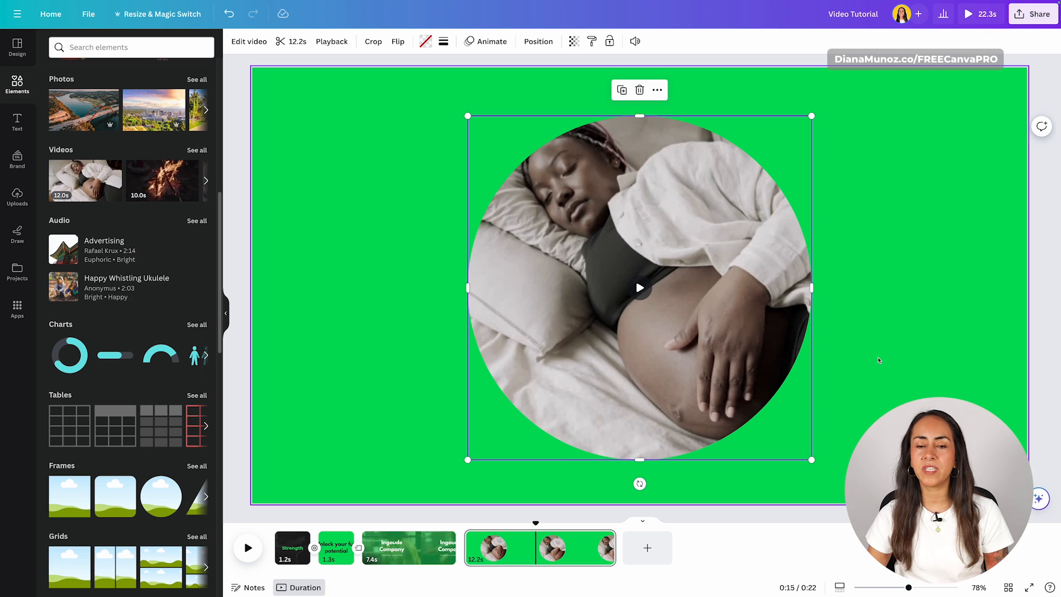
- Crop the video inside the circular frame by enlarging and repositioning it so the woman's face sits near the circle's center
double_click(743, 220)
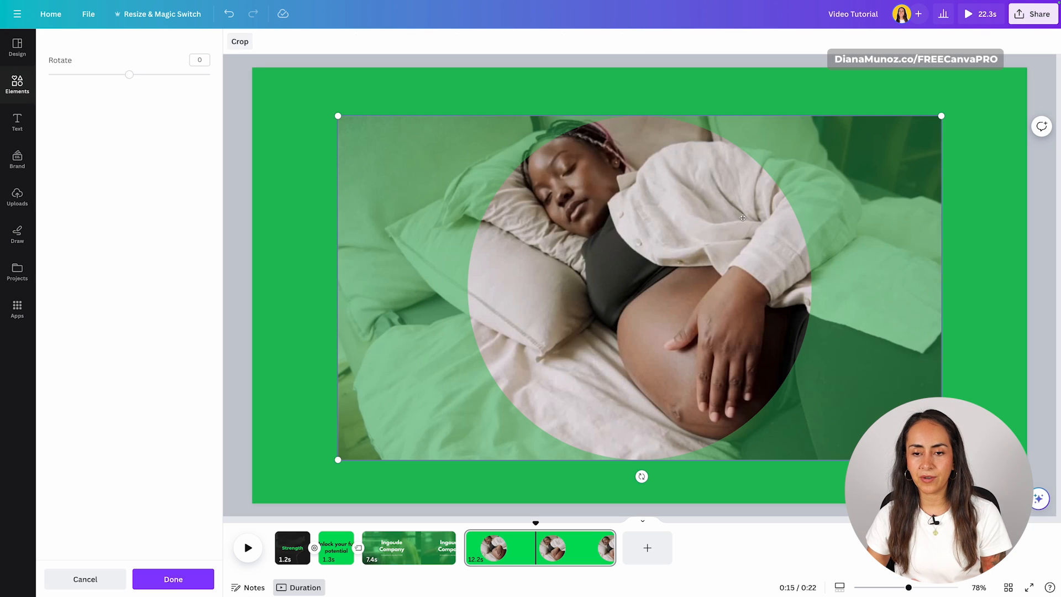
drag(646, 211, 717, 227)
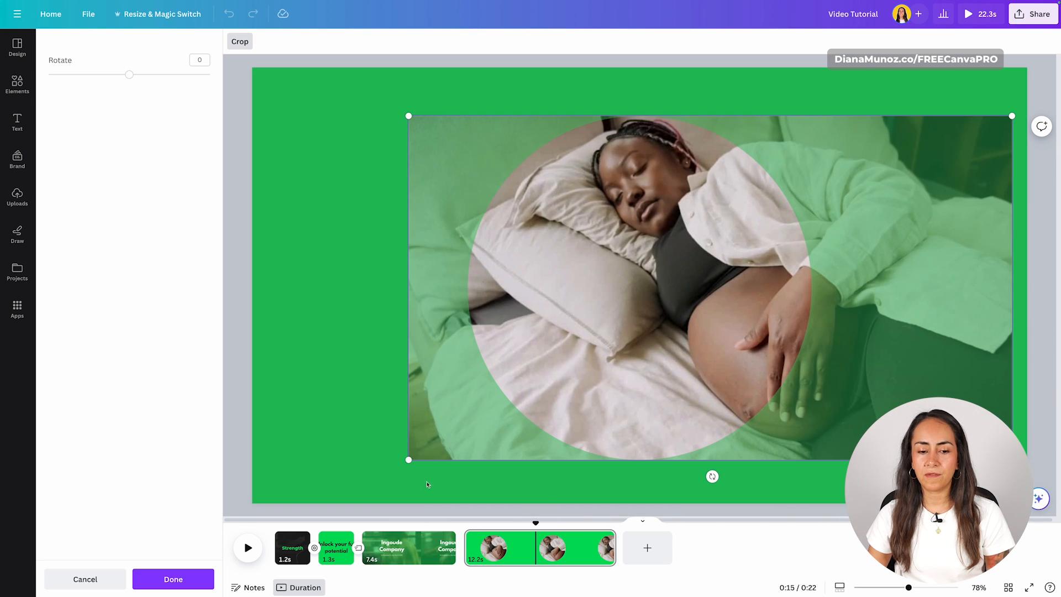
drag(408, 459, 290, 526)
drag(692, 316, 779, 347)
drag(373, 116, 314, 116)
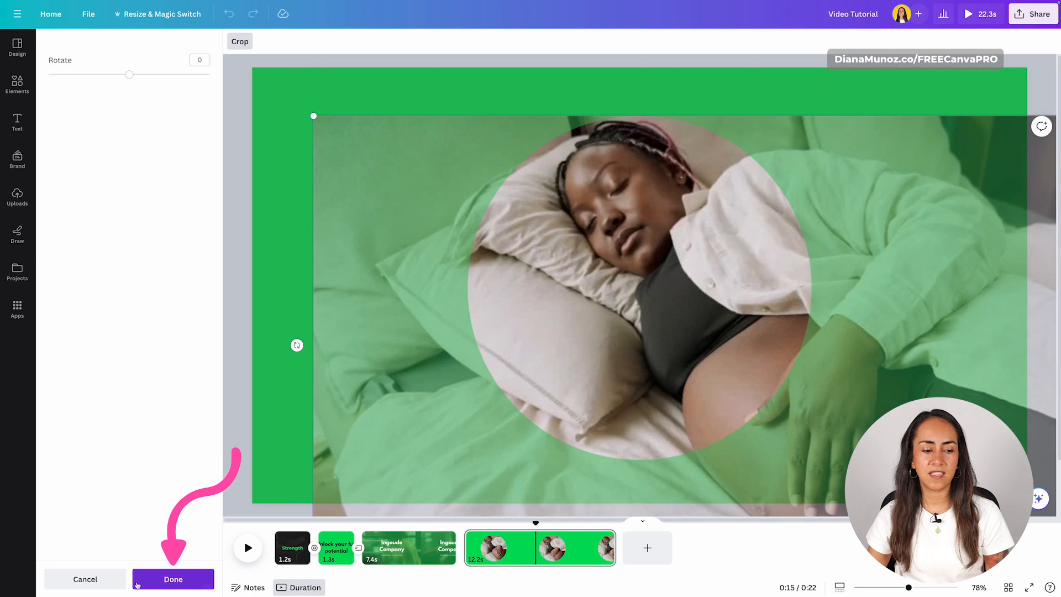
click(171, 579)
- Shrink the circular frame back toward the page center and preview its page from near the start
drag(811, 462, 681, 373)
drag(626, 286, 682, 333)
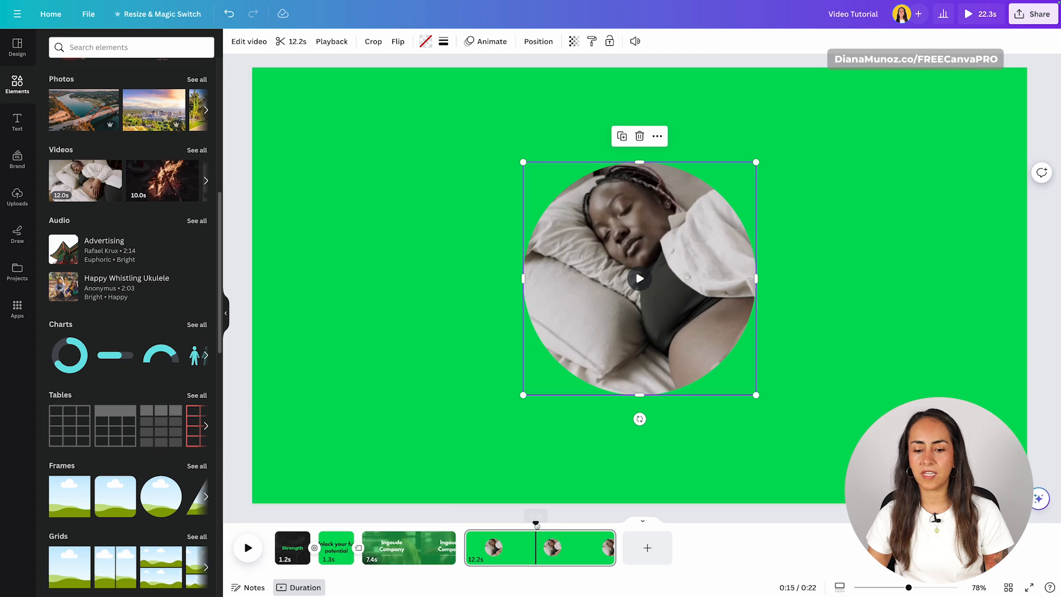
drag(536, 523, 473, 523)
click(237, 551)
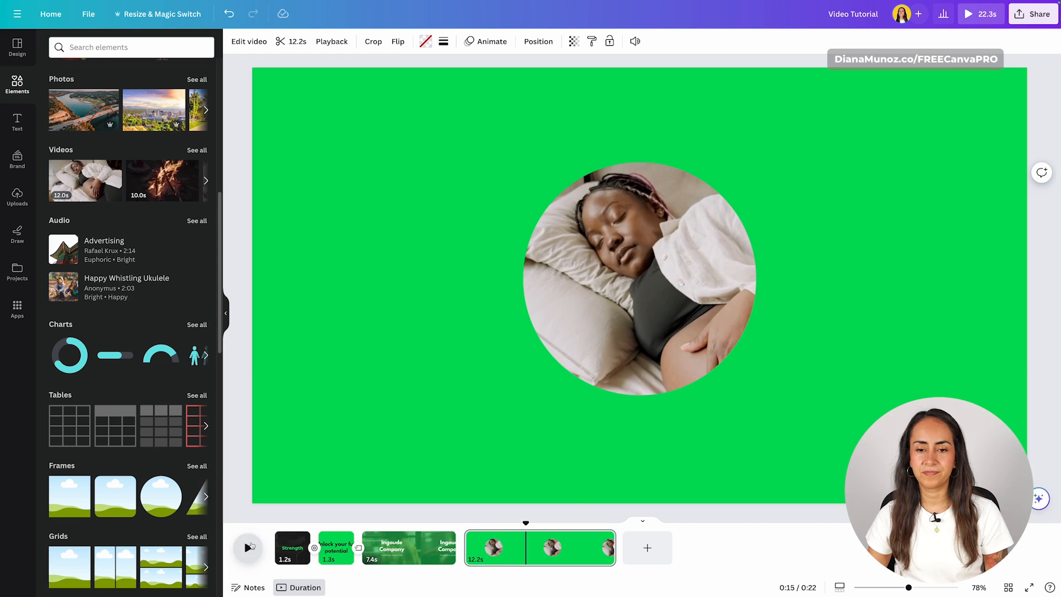
click(249, 547)
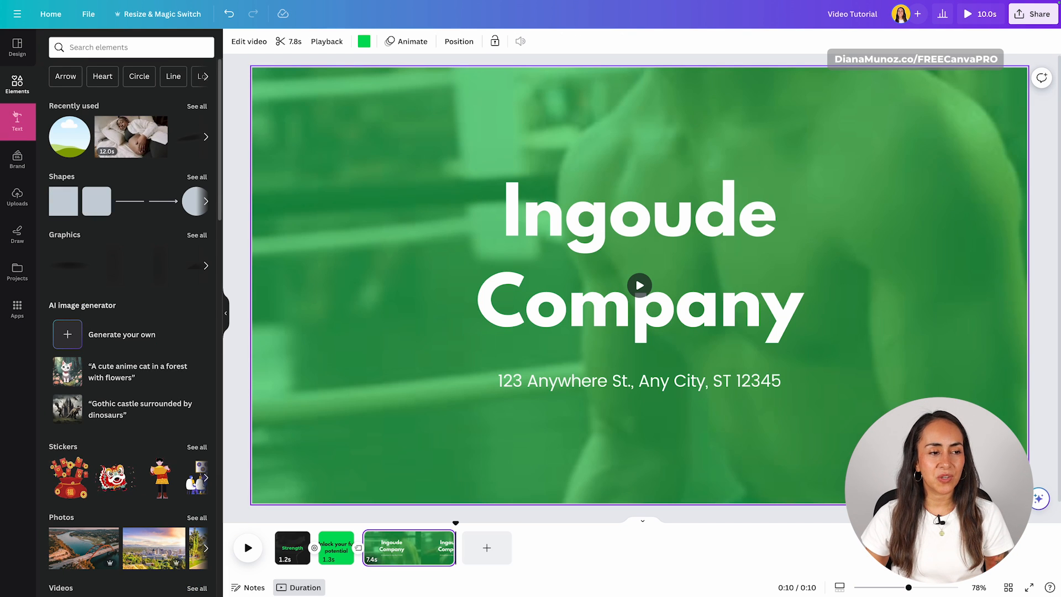
- Try a small plain text box in the upper-left area of the Ingoude Company page and delete it
click(15, 121)
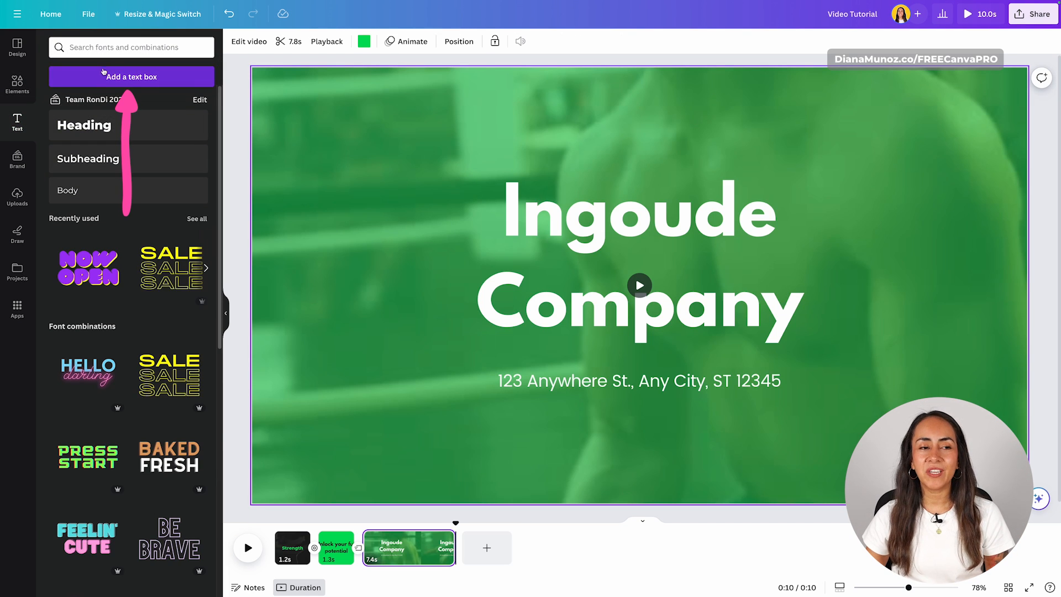
click(145, 78)
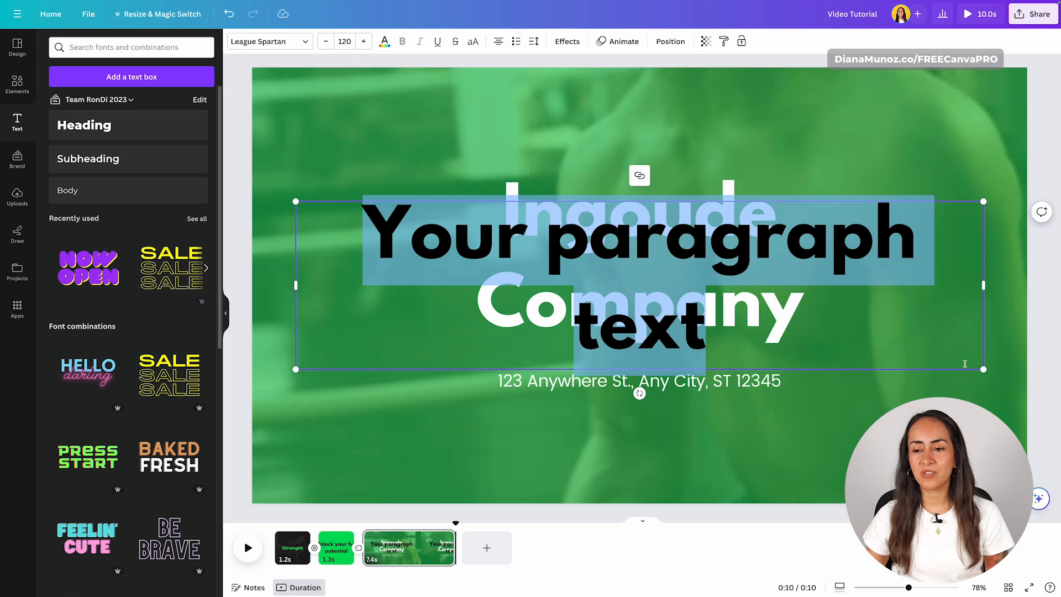
drag(983, 368, 429, 234)
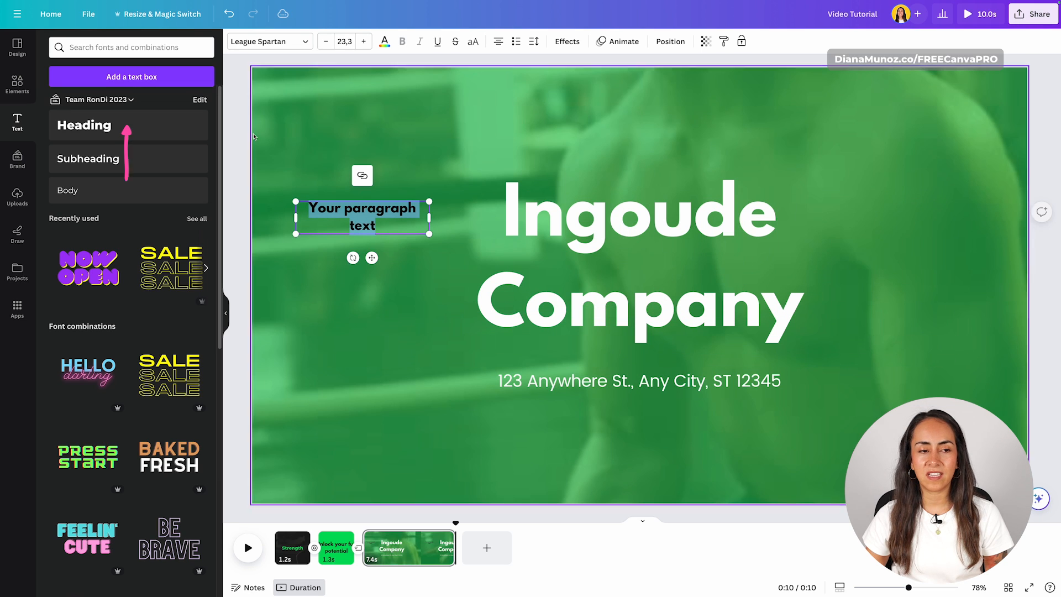
drag(372, 259, 378, 190)
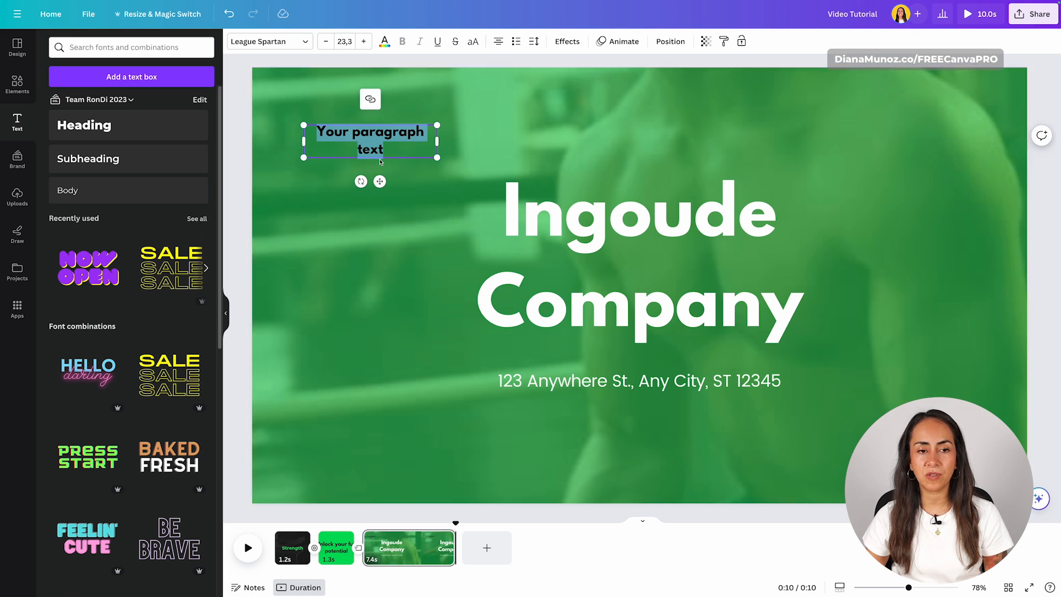
click(385, 178)
click(371, 140)
key(Delete)
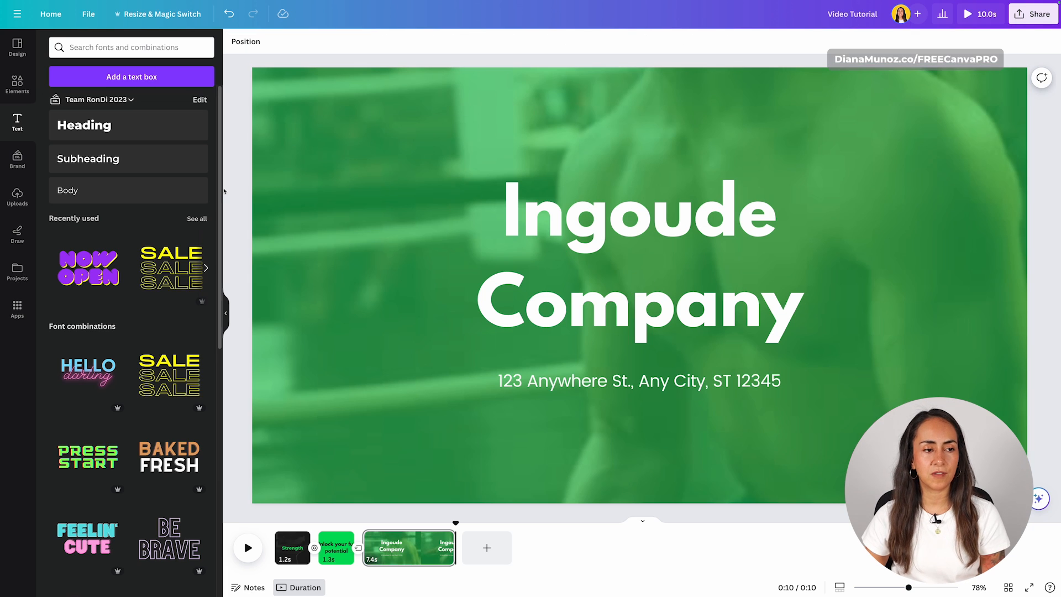
- Add the pink neon "love you" font combination at font size 199 to the upper-left area of the Ingoude Company page
scroll(126, 226, down, 3)
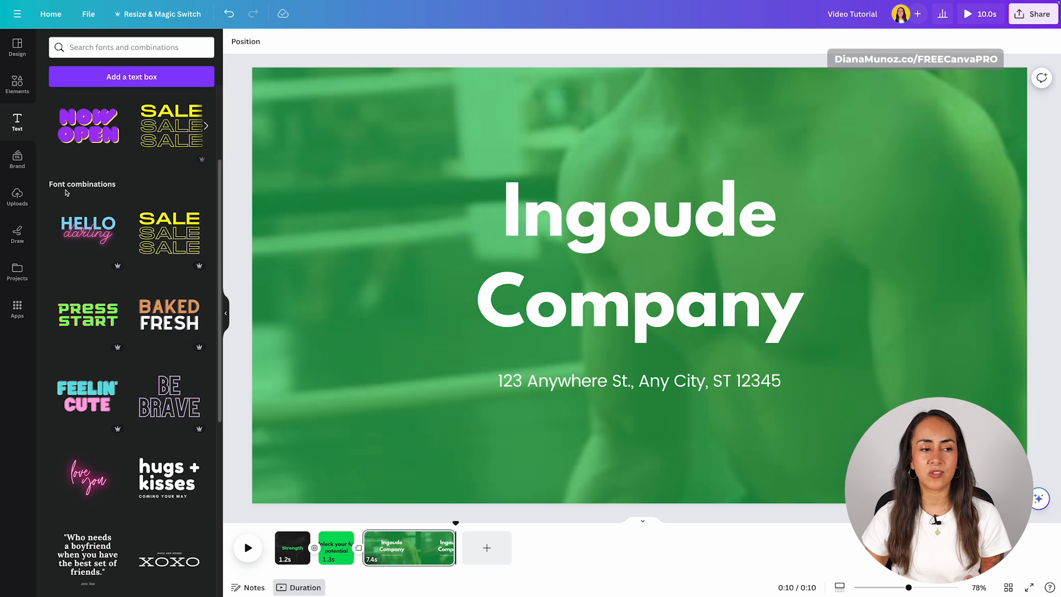
scroll(142, 196, down, 7)
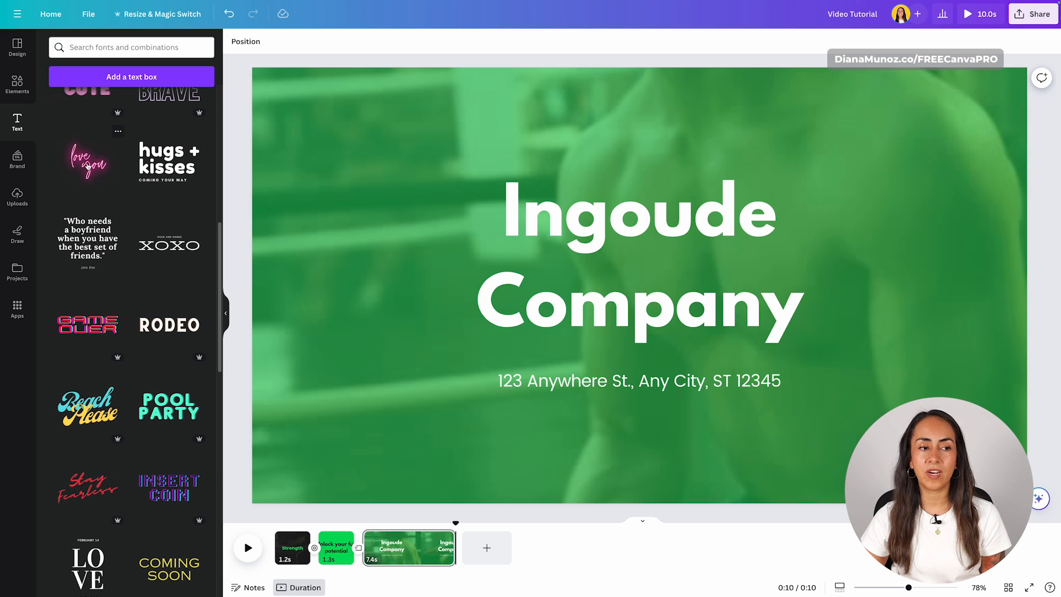
scroll(89, 167, up, 1)
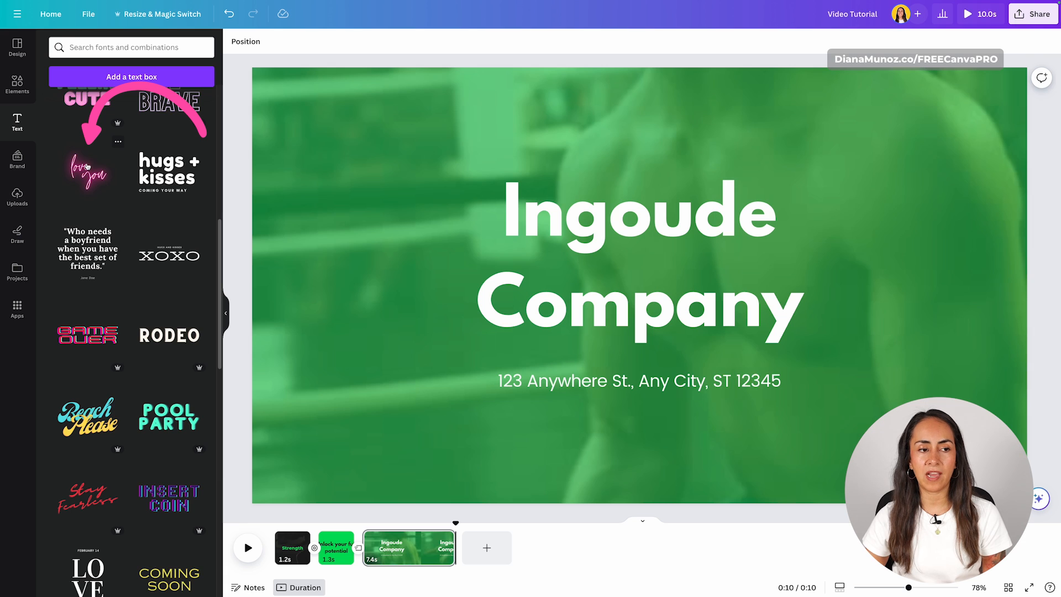
click(88, 167)
drag(735, 326, 502, 271)
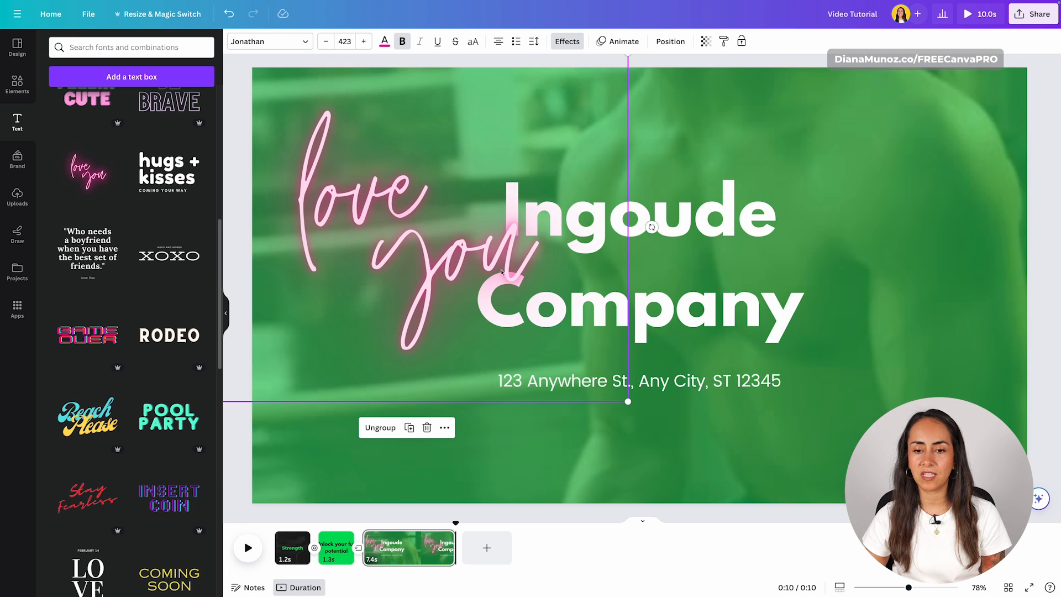
drag(628, 401, 350, 265)
drag(337, 169, 475, 226)
drag(441, 191, 392, 181)
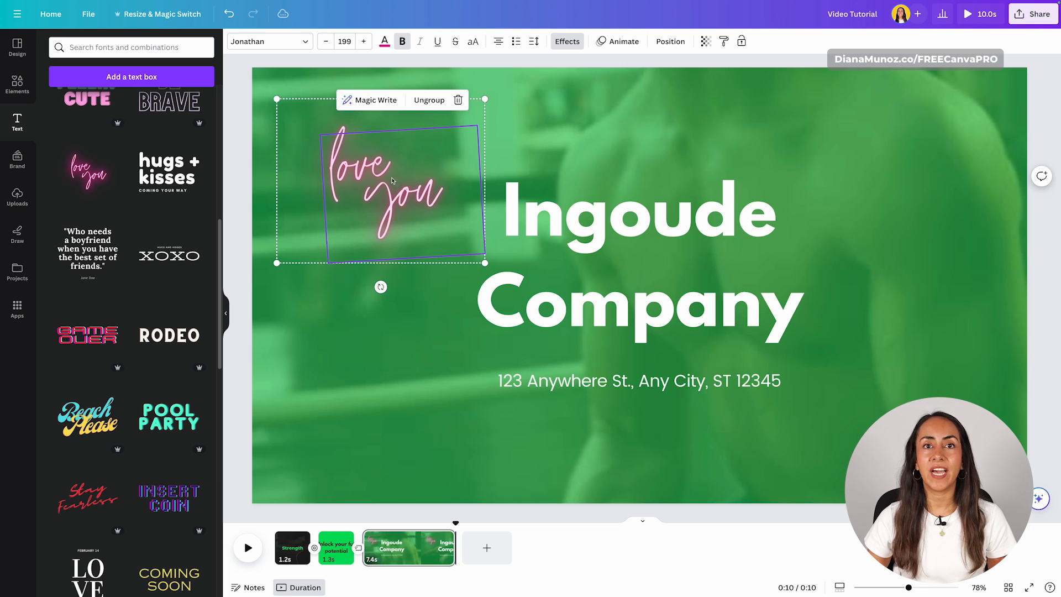
- Ungroup the neon text and rewrite its two words as "hello" and "monday", widening the second box to fit one line
click(463, 221)
click(362, 156)
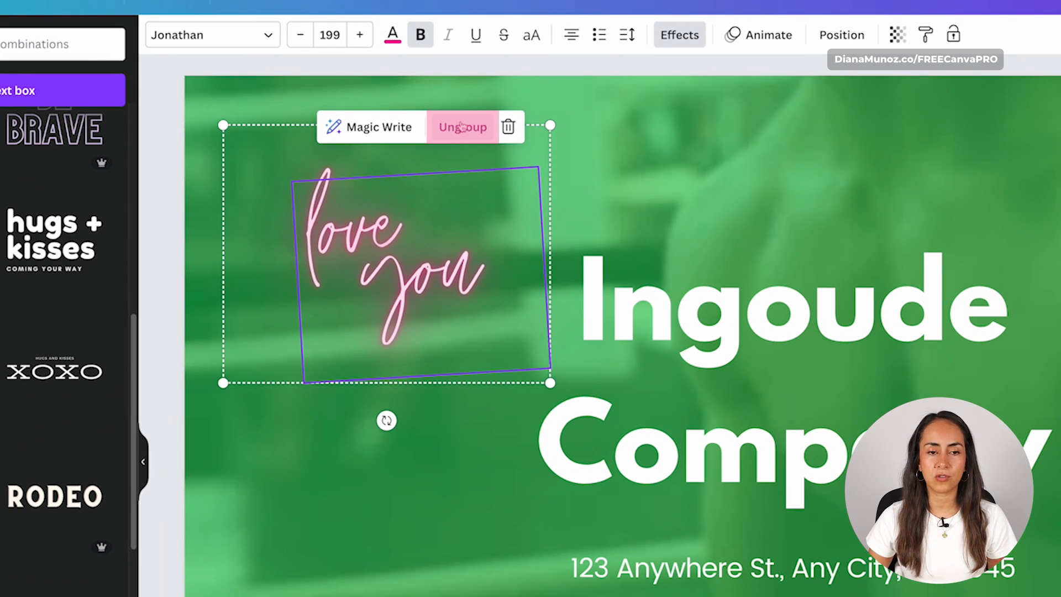
click(462, 126)
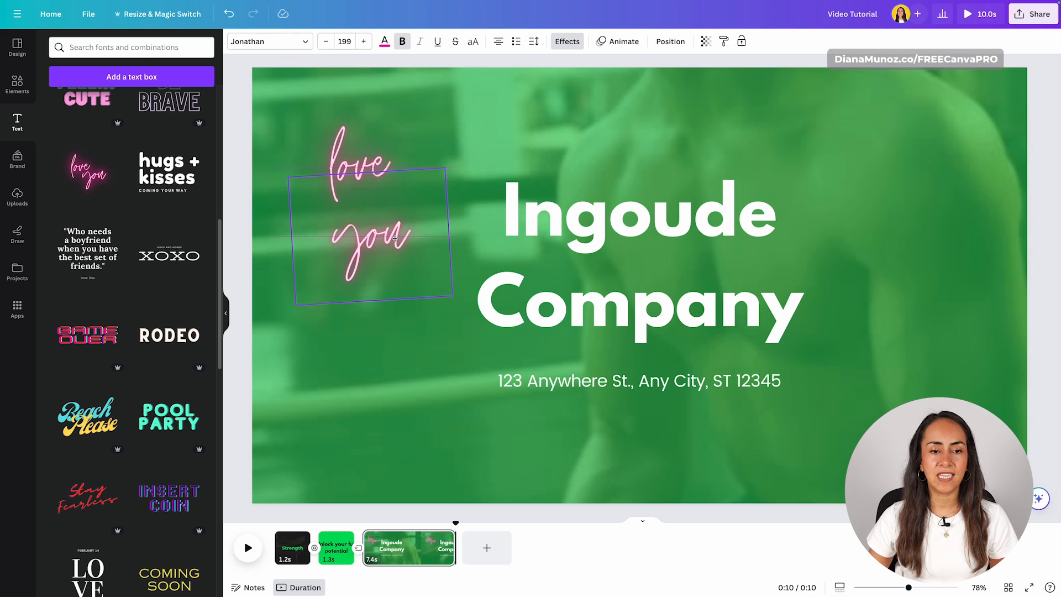
double_click(363, 180)
text(hello)
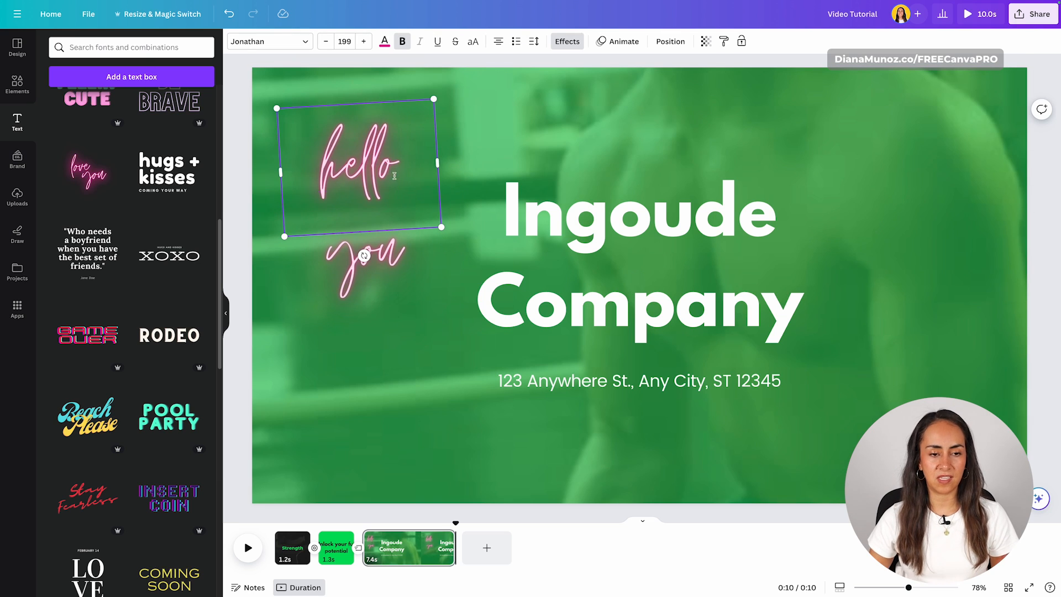
double_click(384, 277)
text(monday)
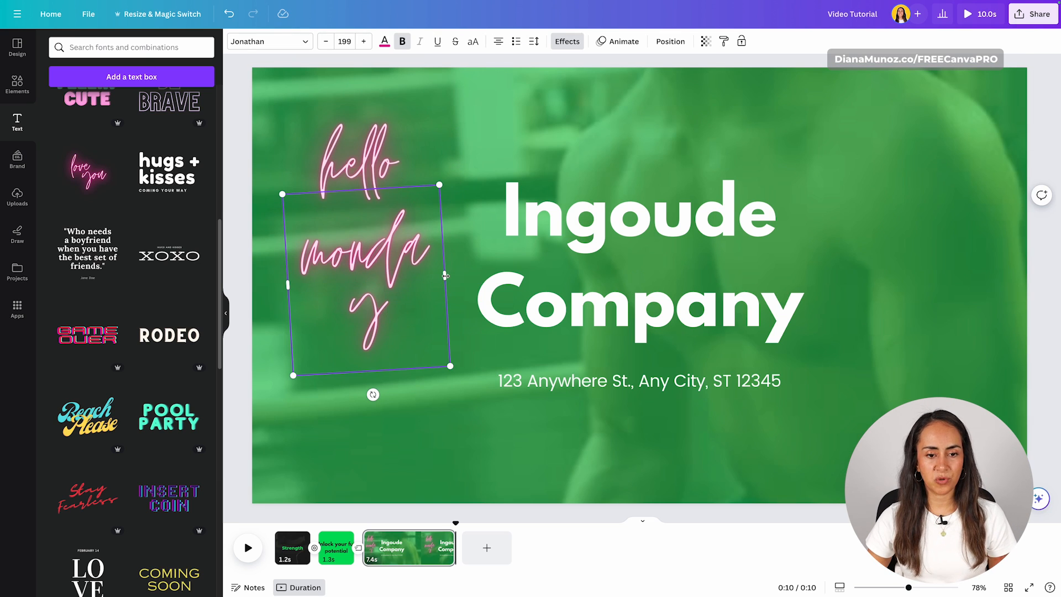
drag(445, 276, 487, 273)
click(474, 160)
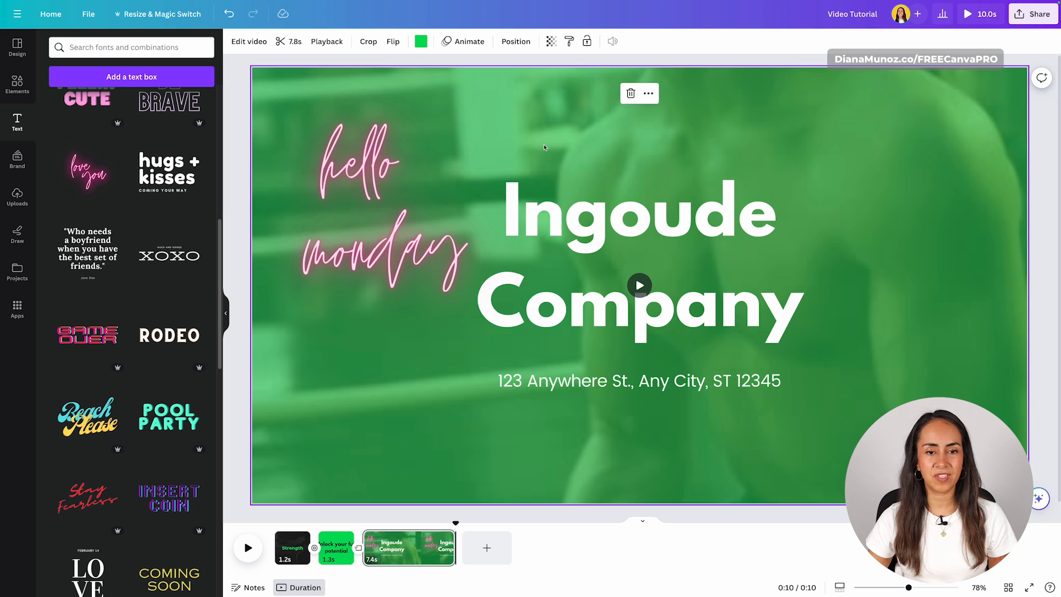
- Delete the neon "hello" and "monday" texts from the page
click(369, 140)
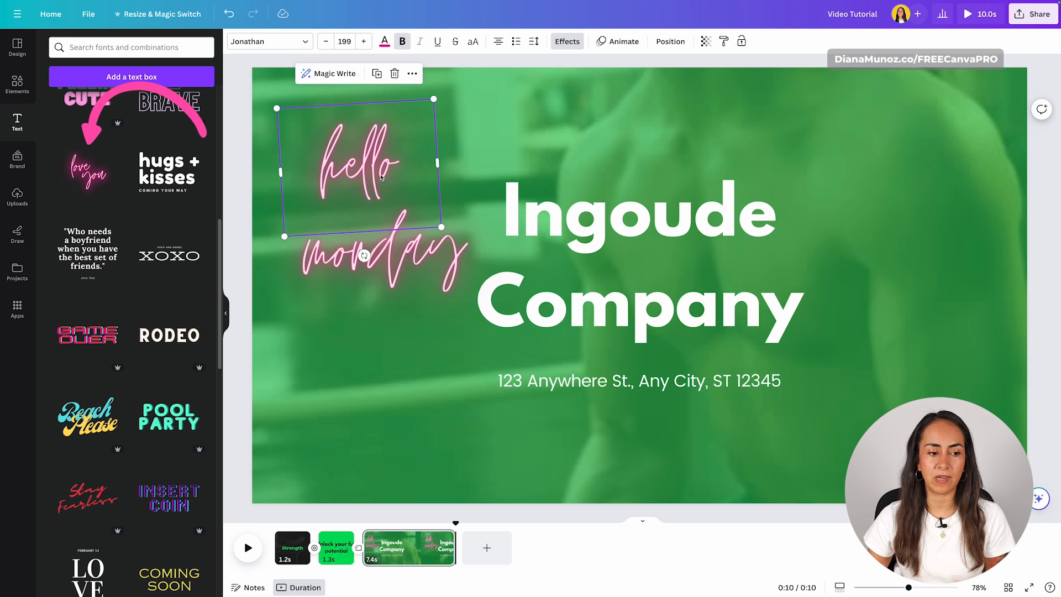
click(395, 73)
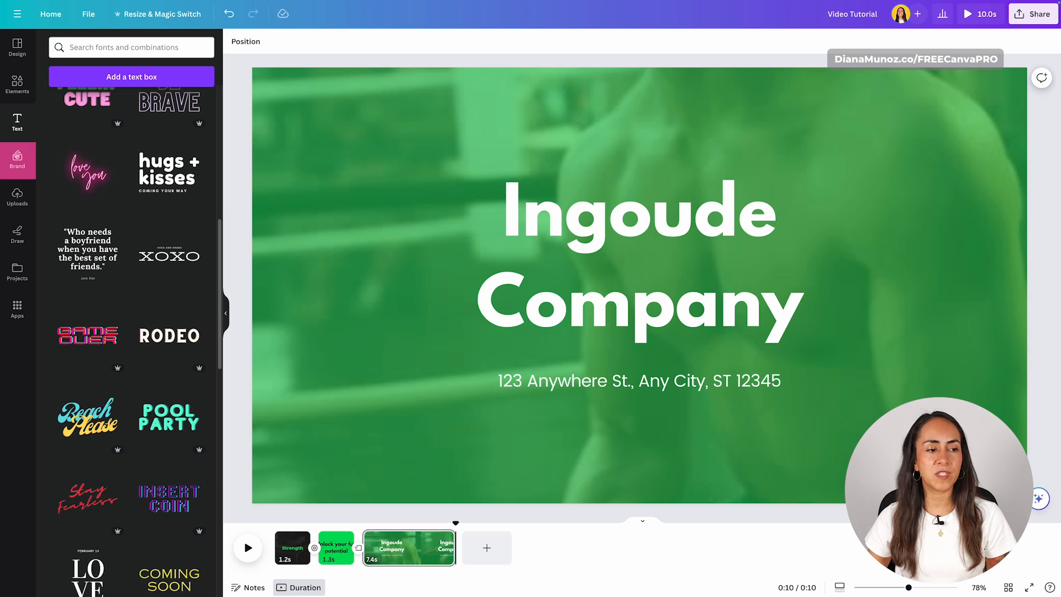
- Add the Team RonDi logo with the two faces from the brand kit, shrink it and center it below the address line
click(24, 160)
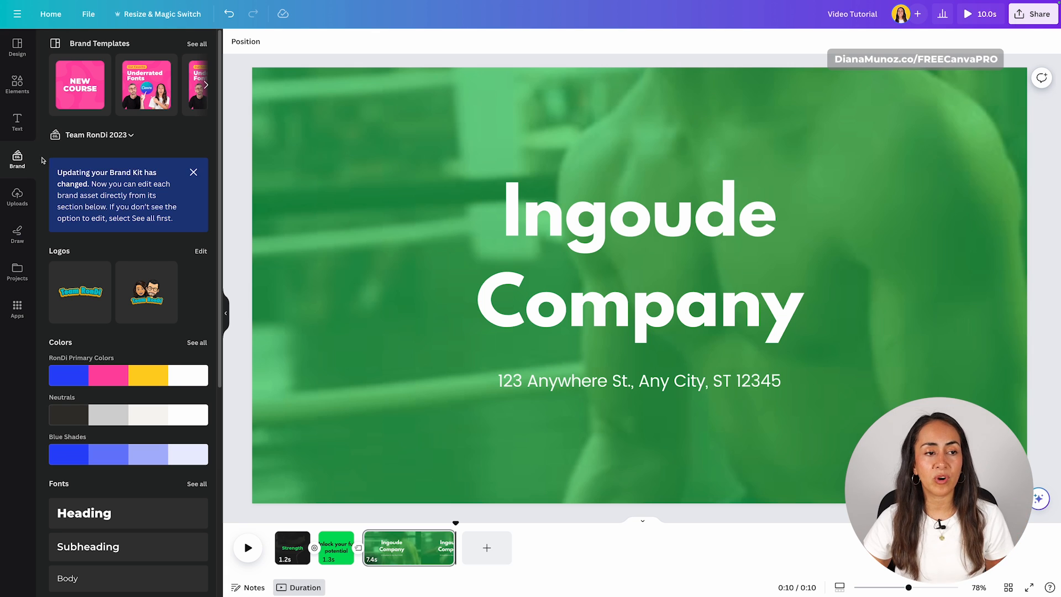
scroll(115, 170, down, 2)
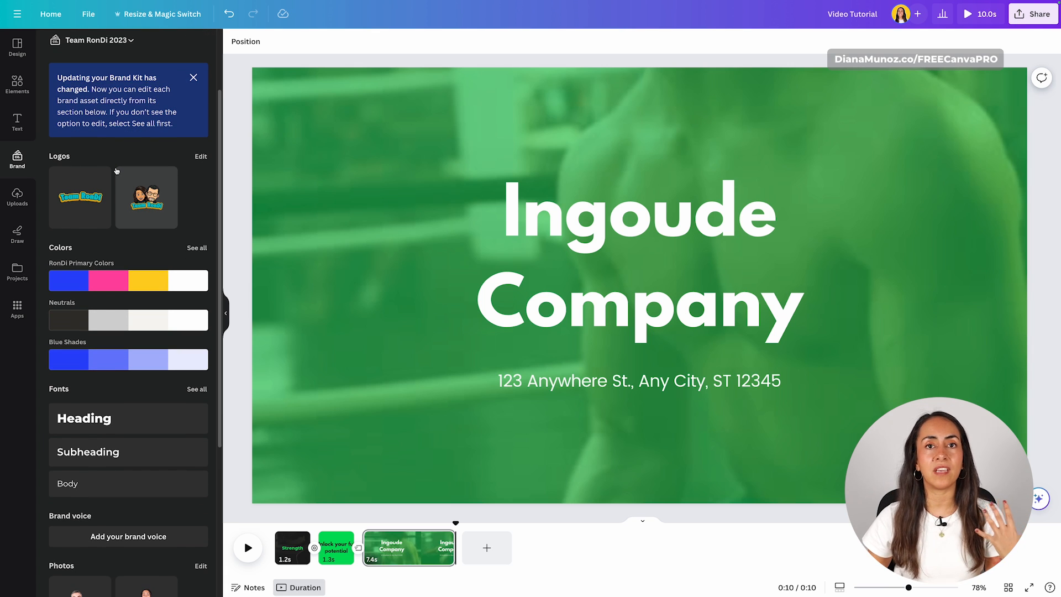
scroll(116, 171, up, 2)
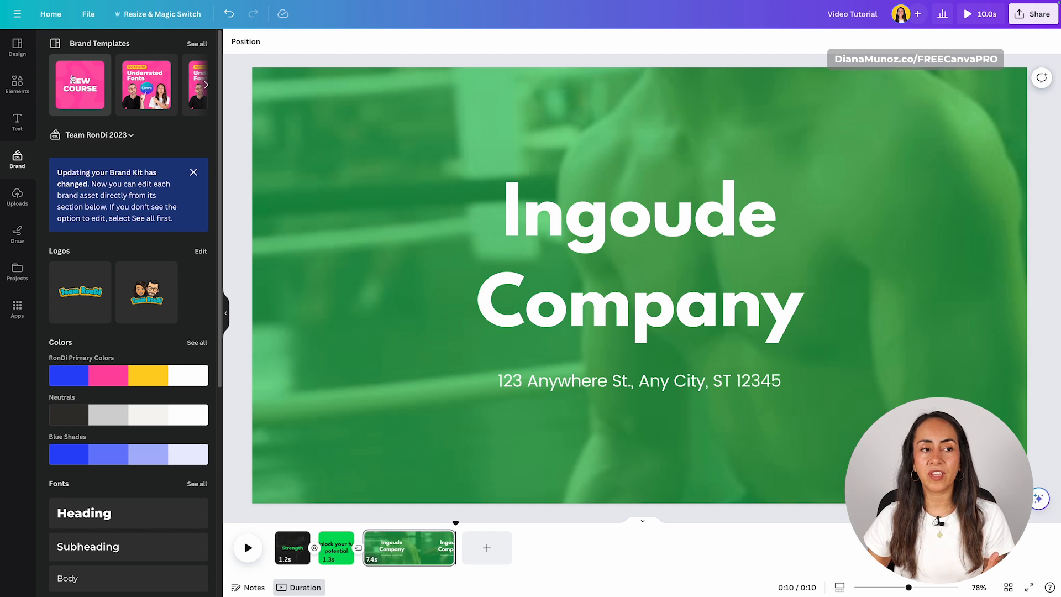
scroll(130, 138, down, 2)
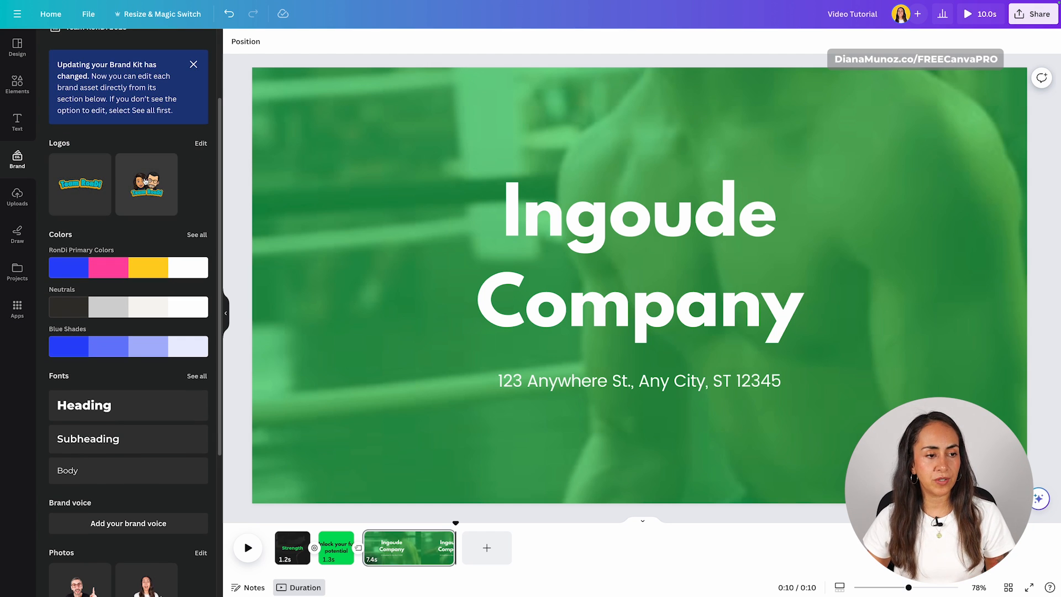
click(795, 157)
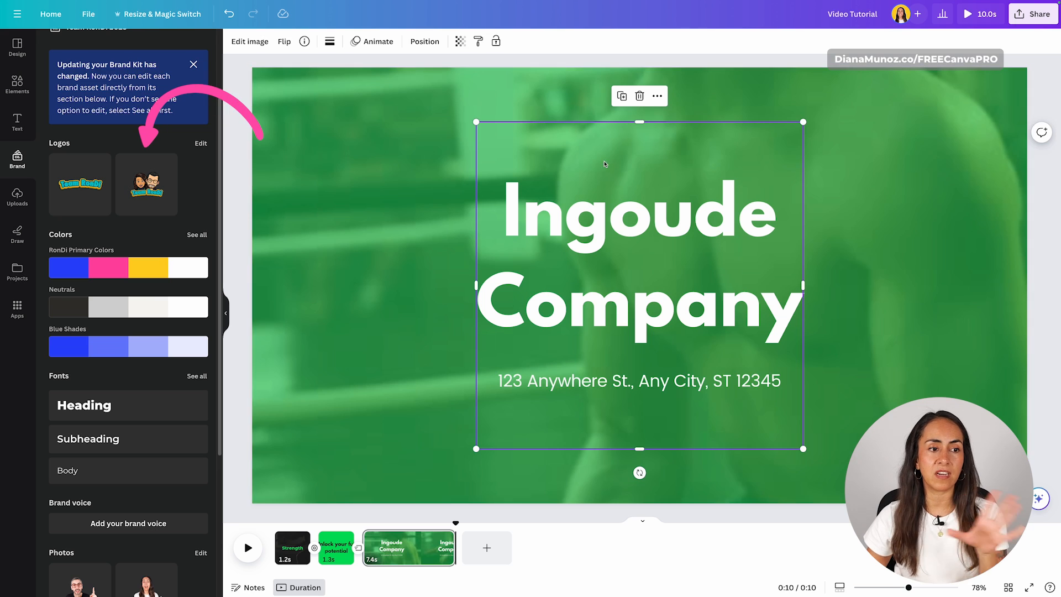
drag(803, 123, 572, 422)
drag(507, 418, 639, 429)
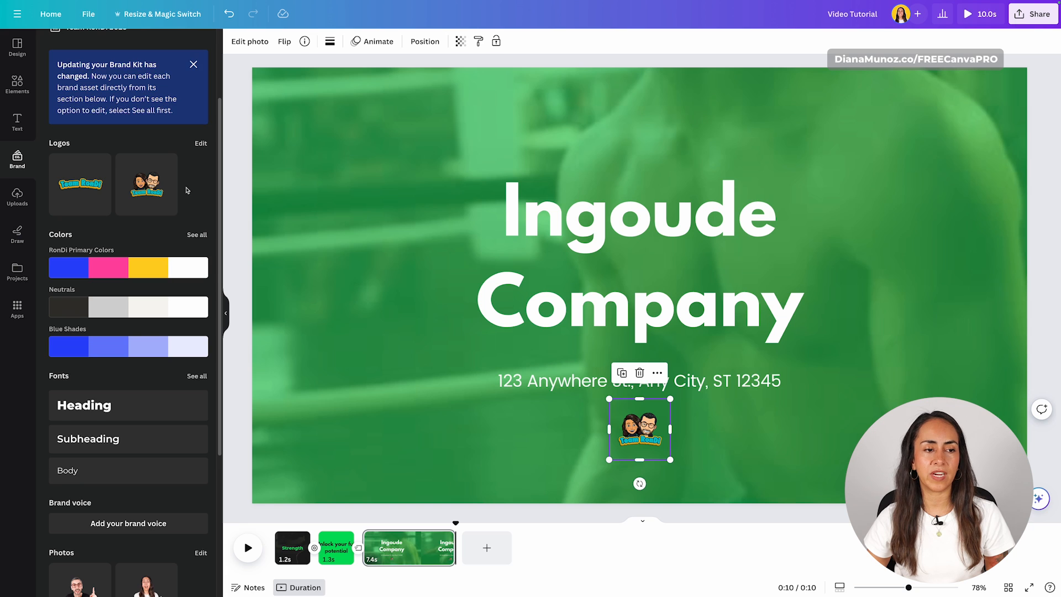
- Recolor the Ingoude Company page with the RonDi Primary Colors palette from the brand kit
scroll(166, 190, down, 3)
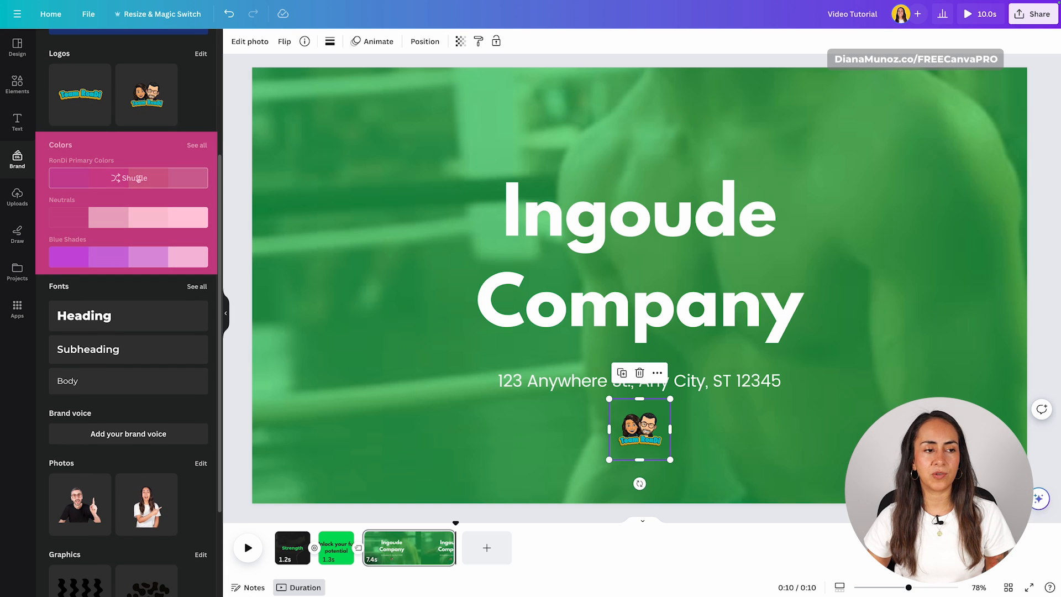
click(138, 179)
scroll(130, 185, down, 3)
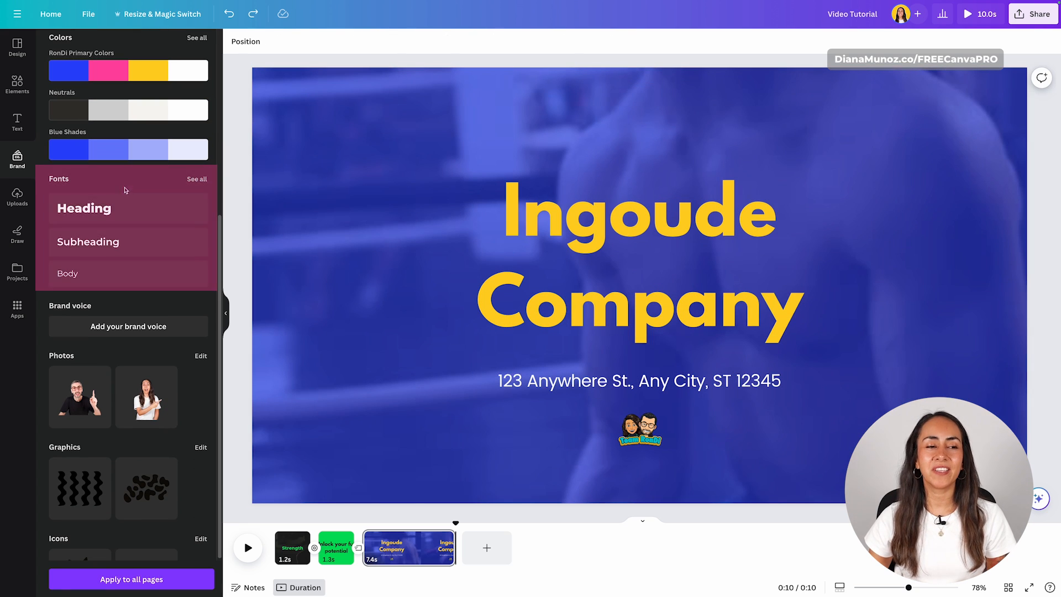
- Try adding a brand-styled heading text to the page and placing it in the upper-left area
click(102, 209)
click(773, 235)
drag(695, 283, 509, 88)
click(442, 169)
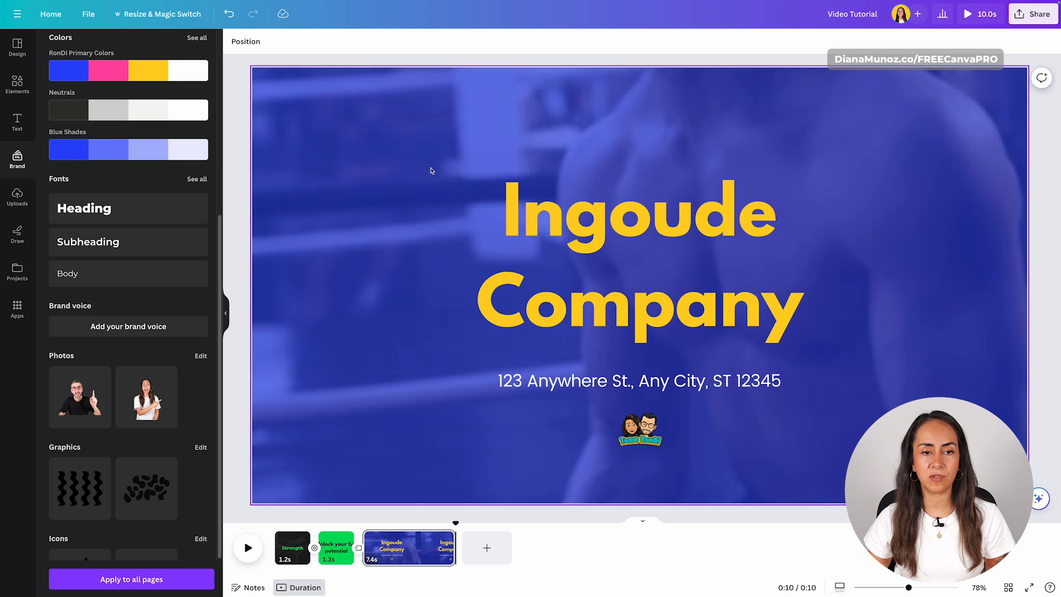
- Open the brand voice description for viewing and return to the brand kit without entering text
scroll(156, 303, down, 2)
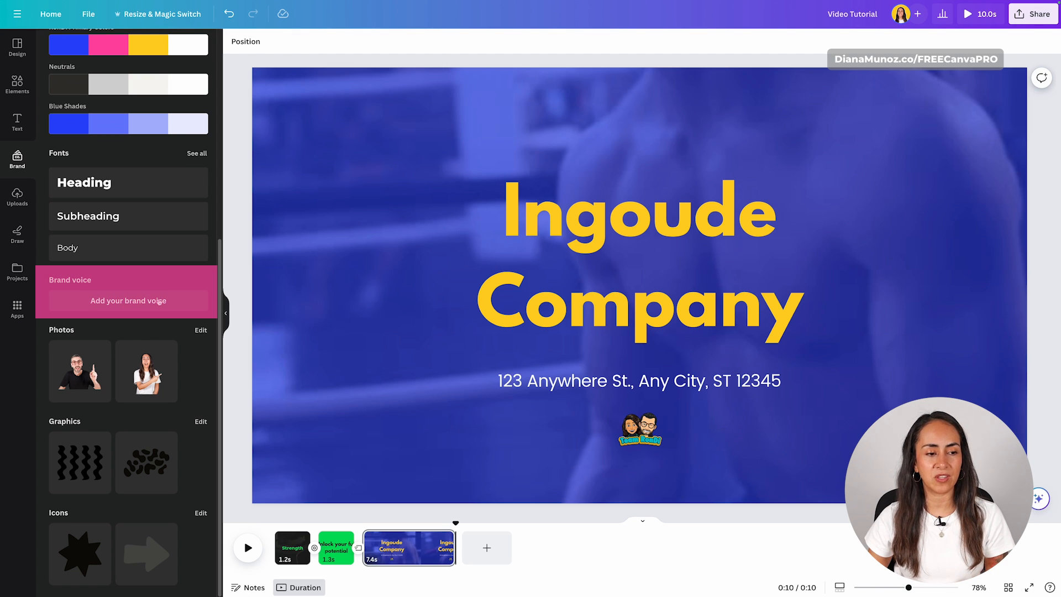
click(140, 301)
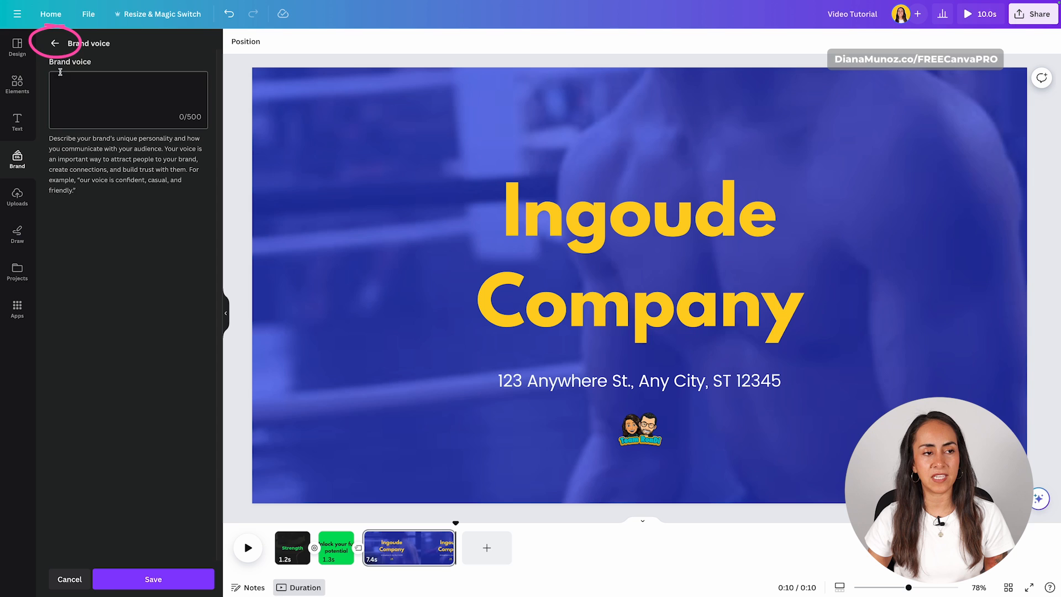
click(53, 42)
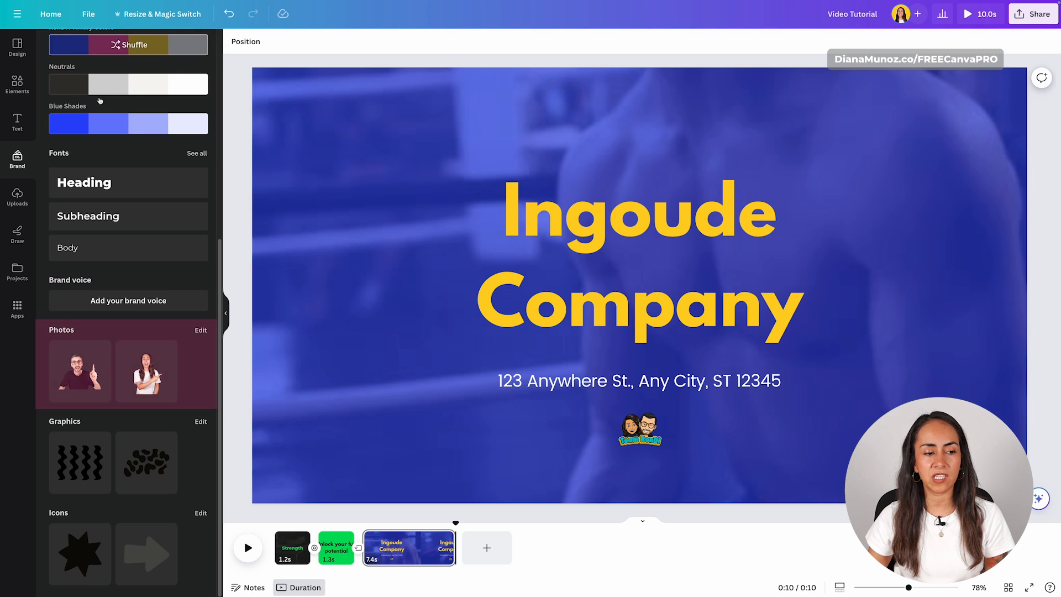
- Add the brand kit photo of the pointing woman, shrink it and place it in the page's lower-left corner
click(166, 378)
drag(766, 155, 482, 240)
key(ctrl+z)
drag(722, 165, 444, 237)
drag(516, 203, 443, 296)
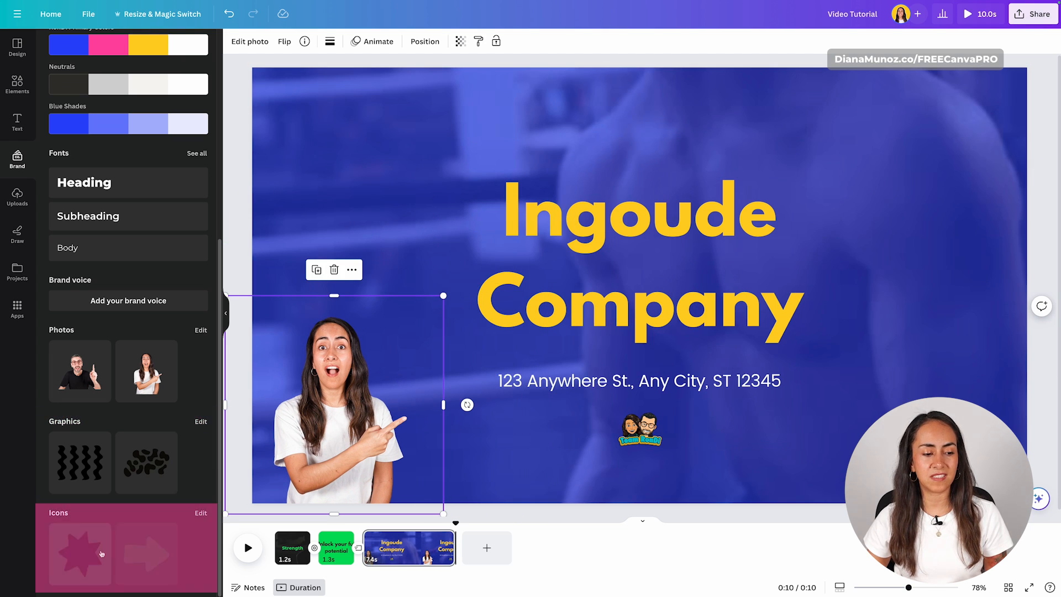
- Add the wavy stripes brand graphic, enlarge it to about 2312 × 1769 px to cover the page, and send it to the back
click(638, 341)
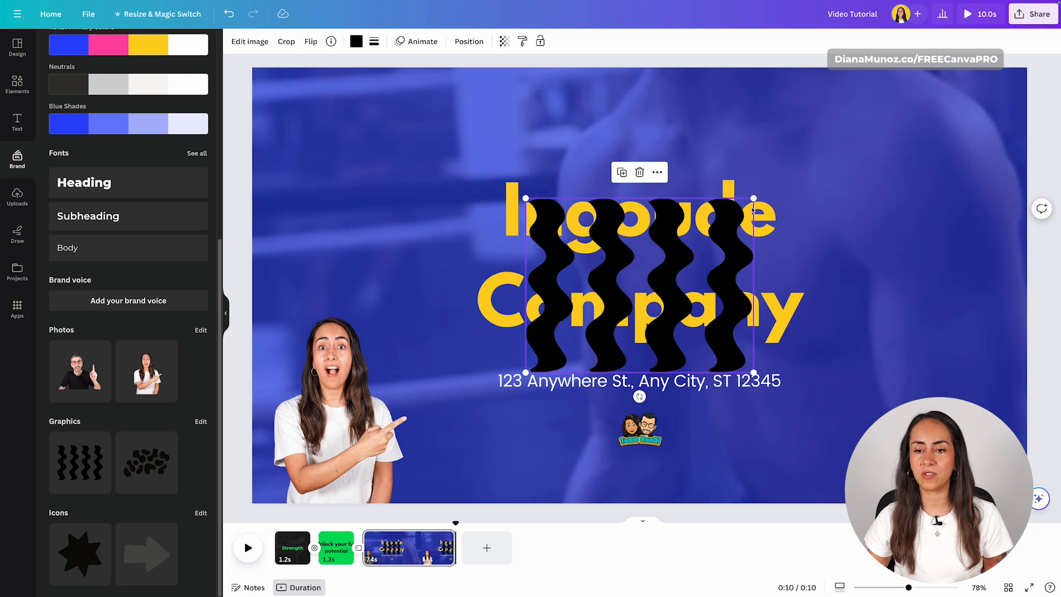
drag(753, 197, 1058, 72)
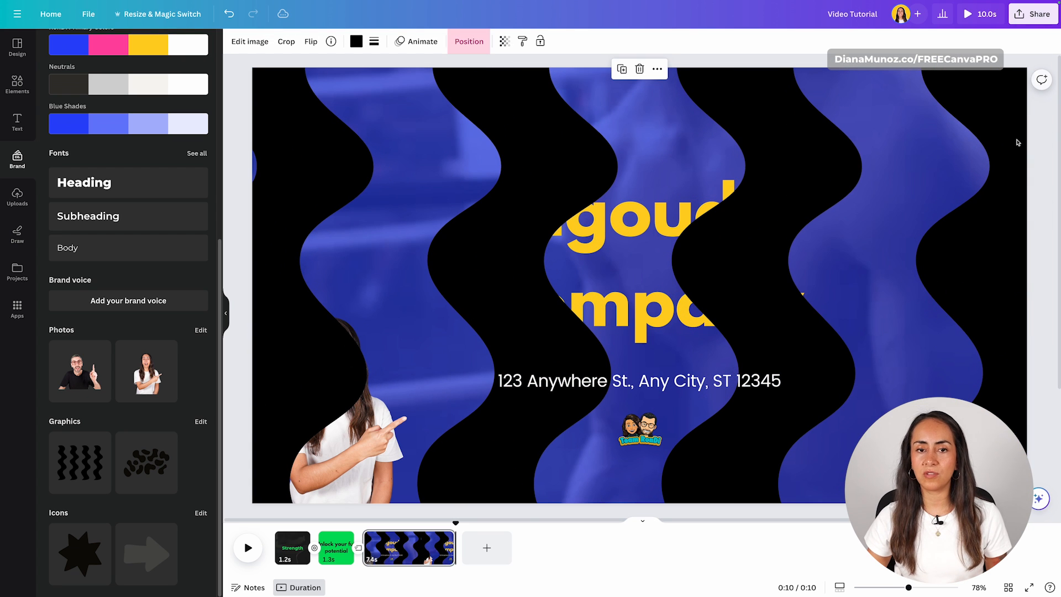
click(469, 42)
click(181, 90)
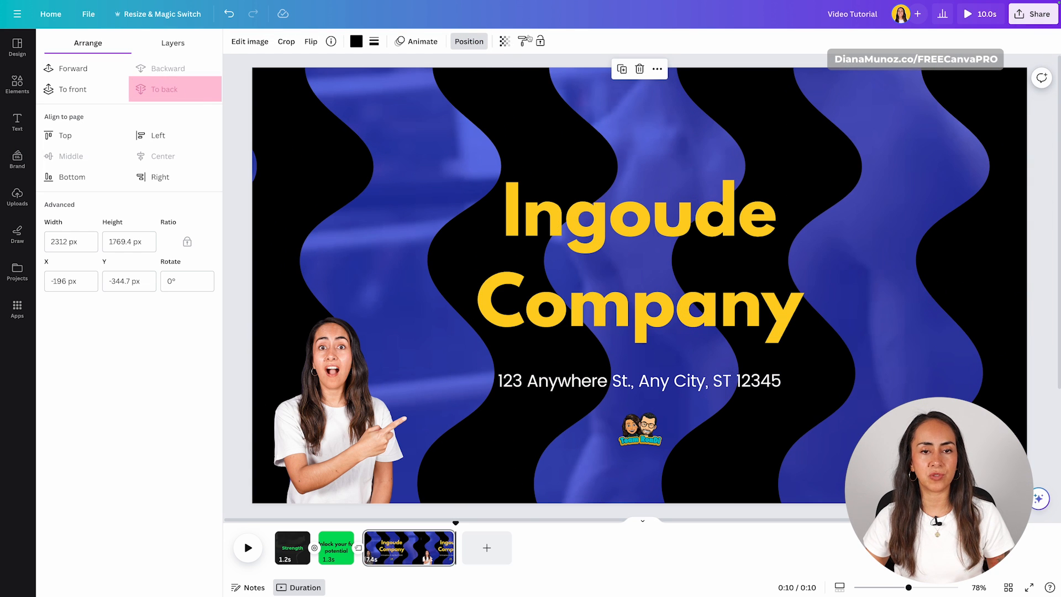
- Set the wavy stripes graphic's transparency to 9
click(504, 41)
click(408, 84)
drag(412, 84, 415, 84)
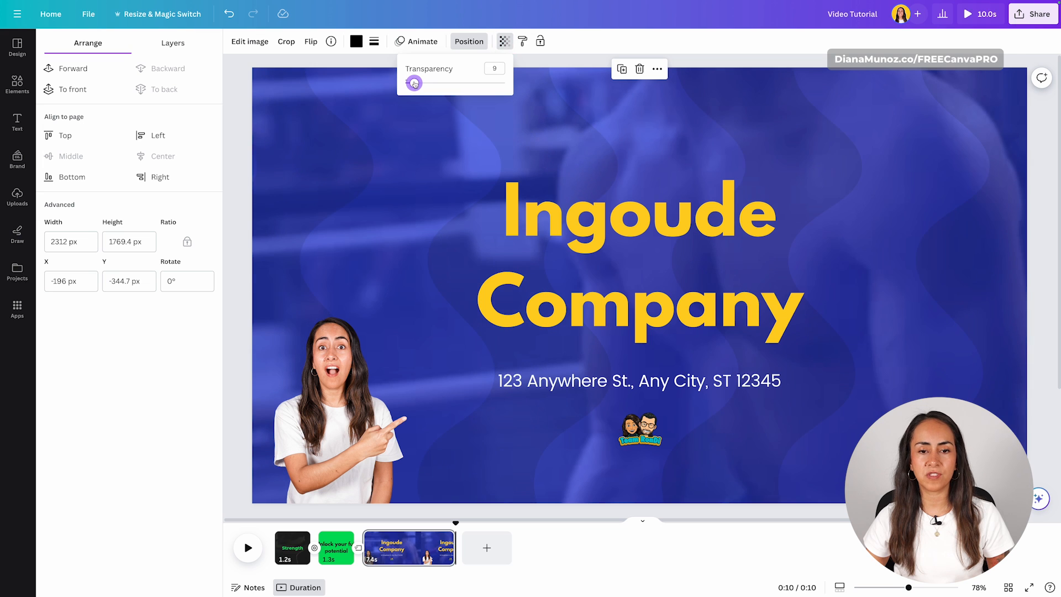
click(260, 243)
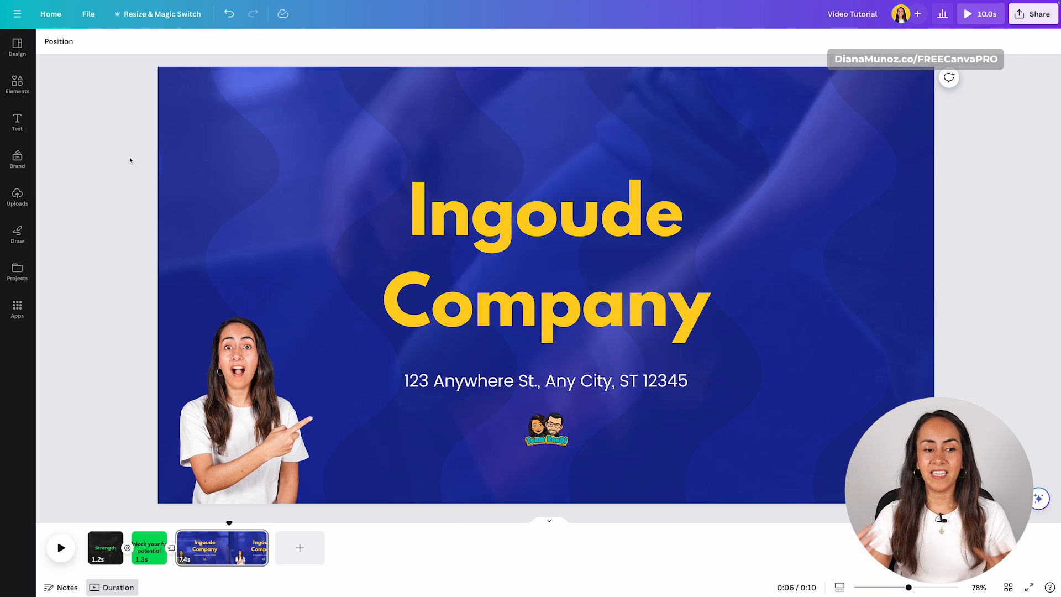
- Preview the branded page, then undo the brand kit changes, including the colors, photo, graphic and logo
drag(228, 523, 212, 523)
click(61, 547)
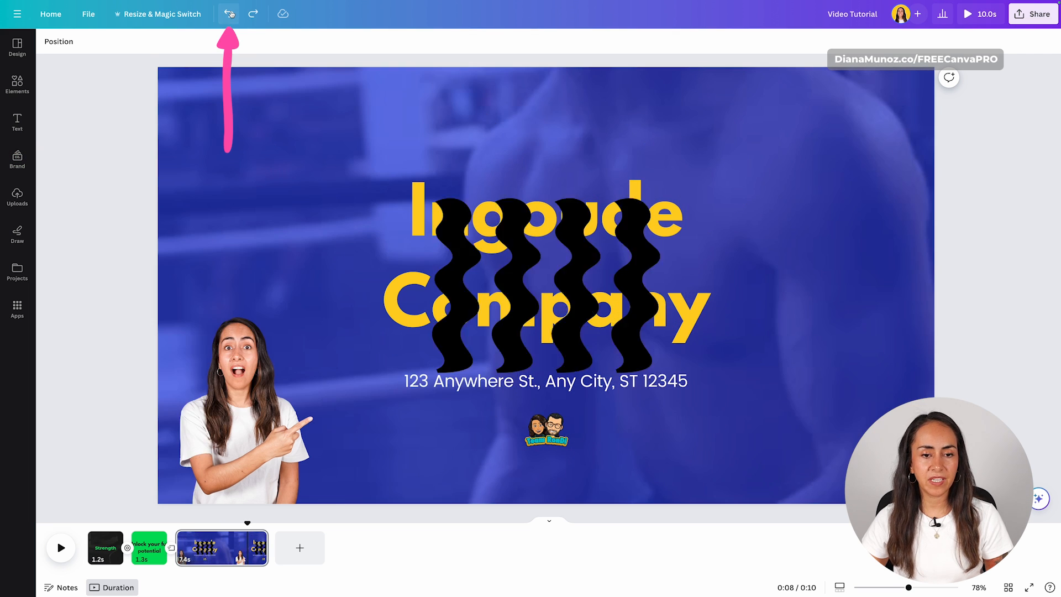
click(230, 15)
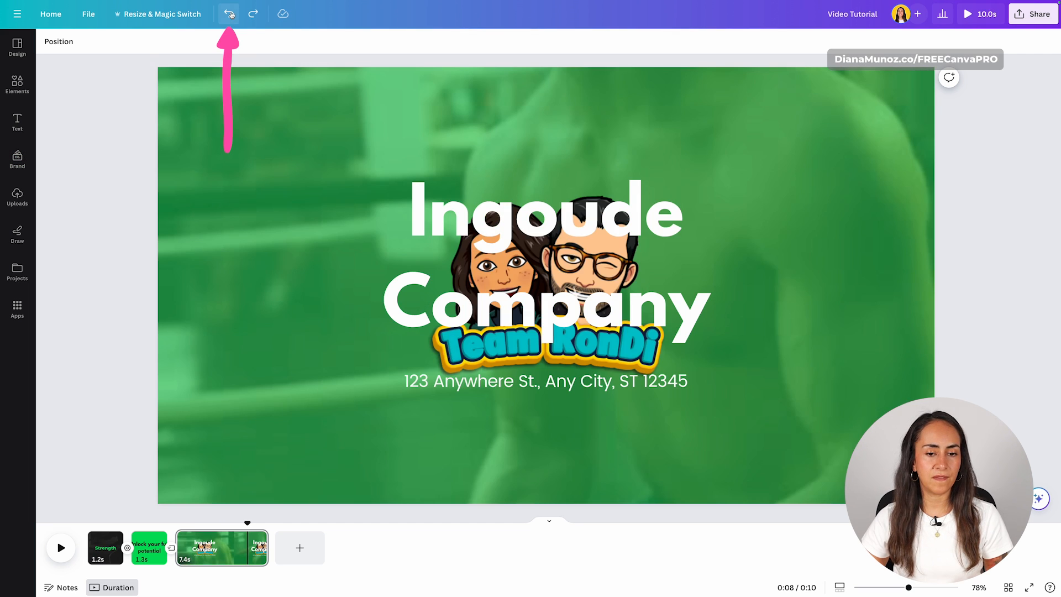
- Upload the image IMG_6012.jpeg from the Downloads folder
click(15, 194)
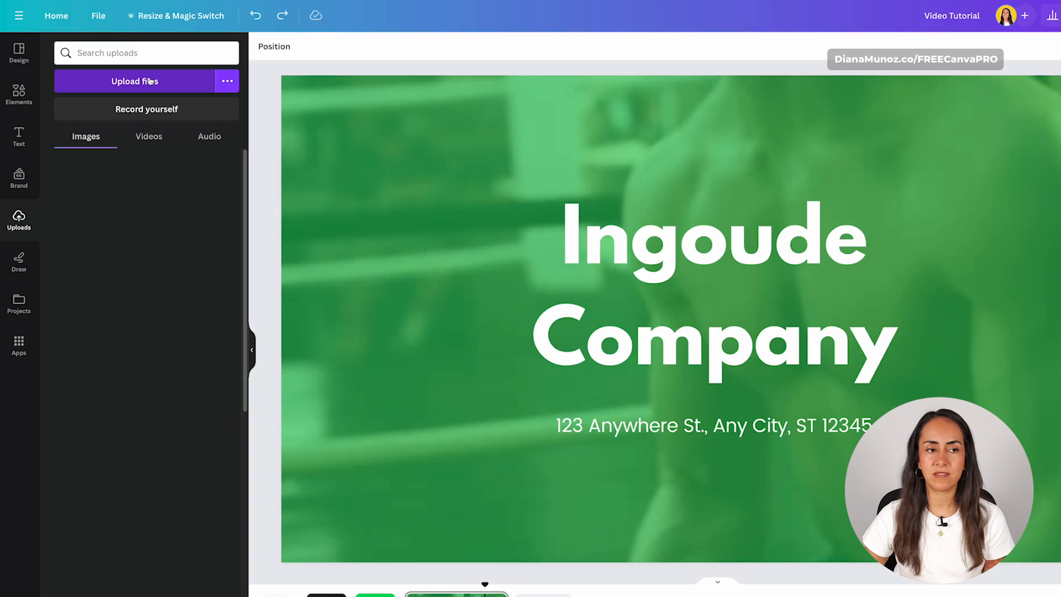
click(150, 81)
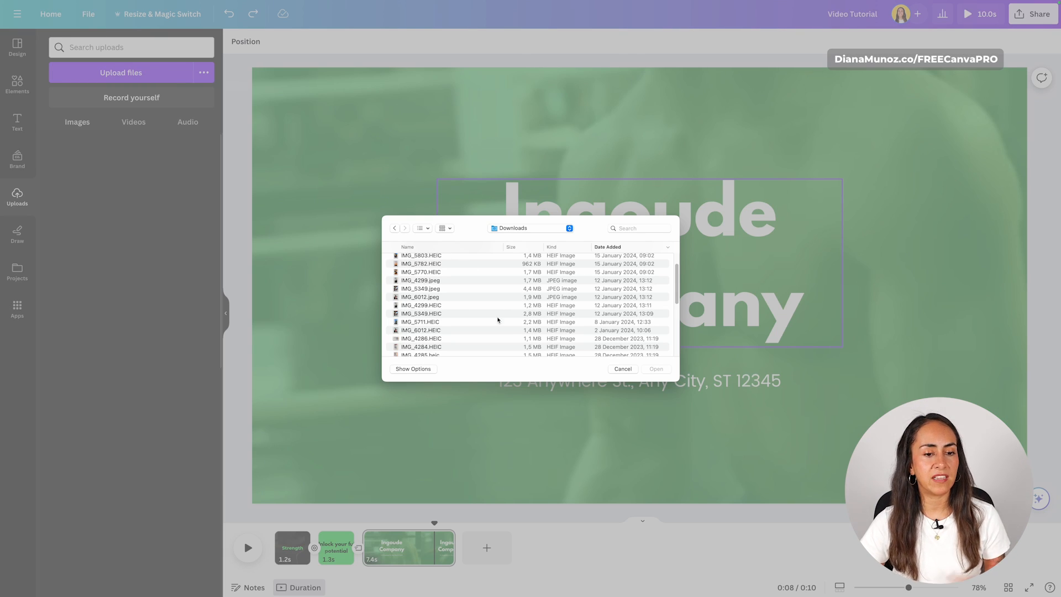
click(476, 297)
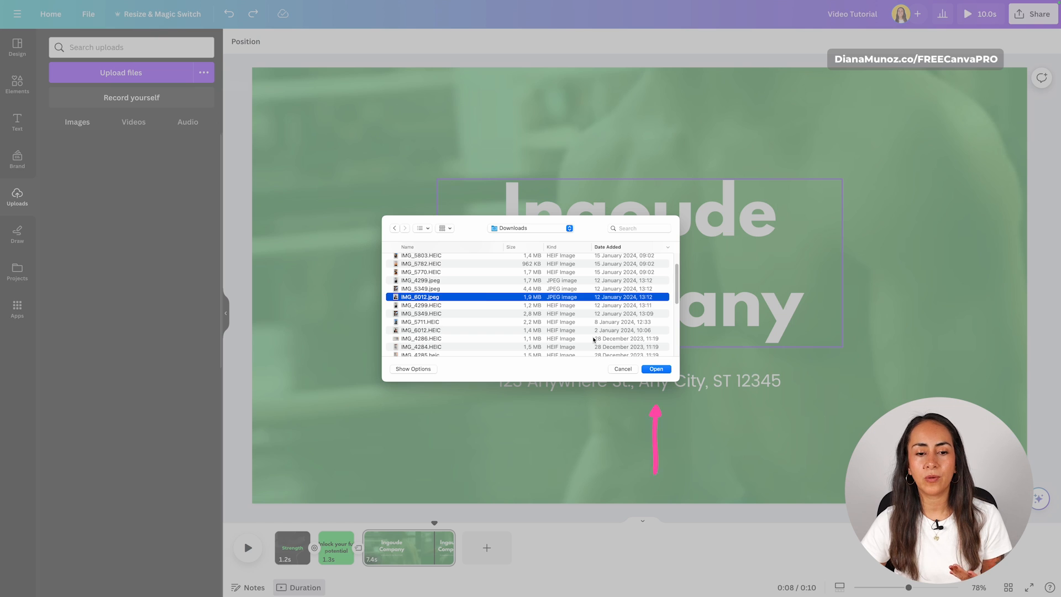
click(668, 370)
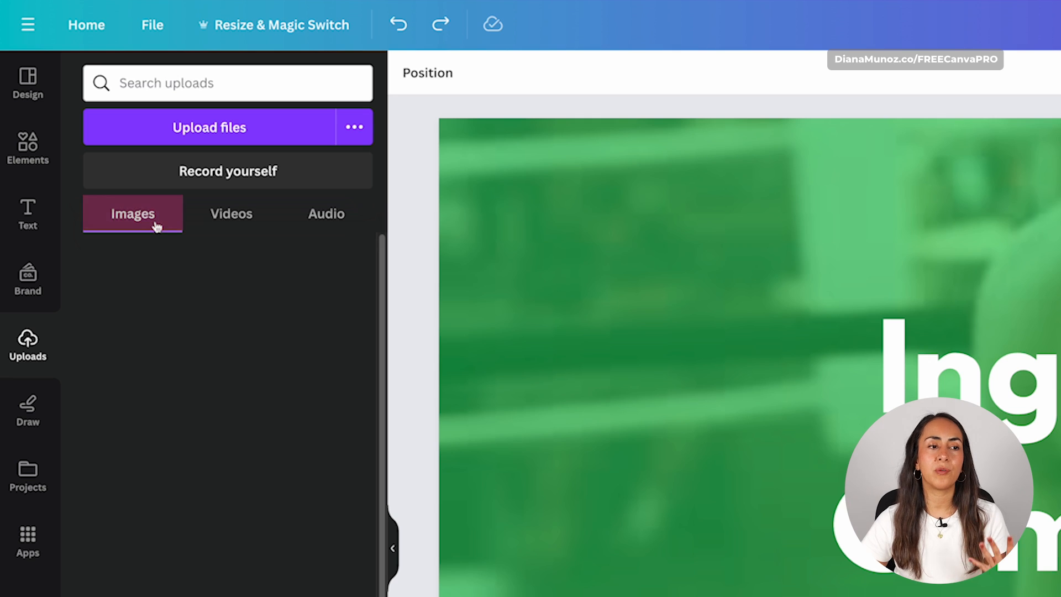
- Look over the uploaded videos and audio, then open the studio for recording yourself
click(232, 215)
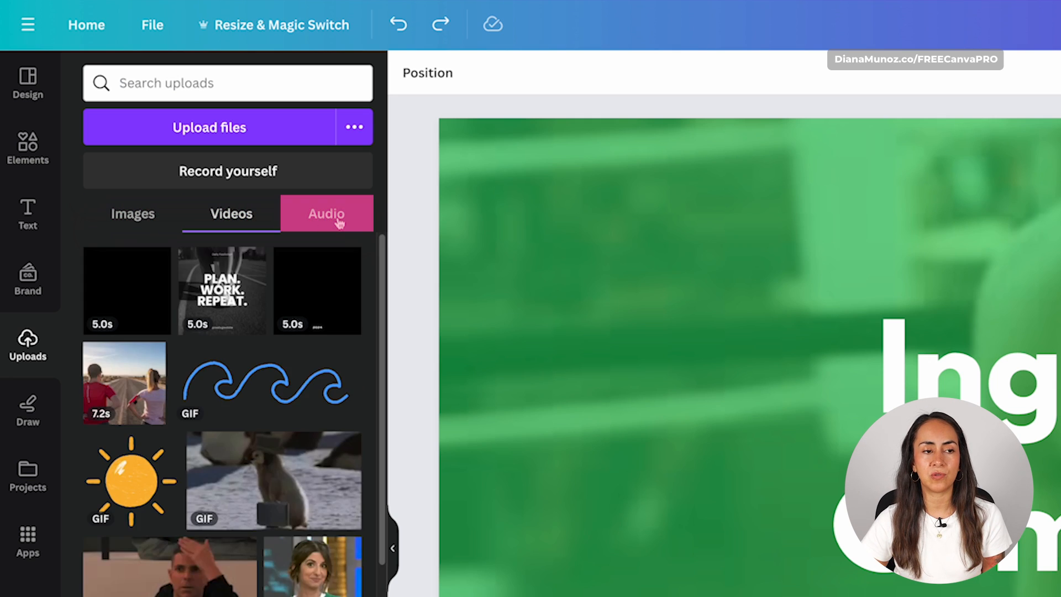
click(336, 222)
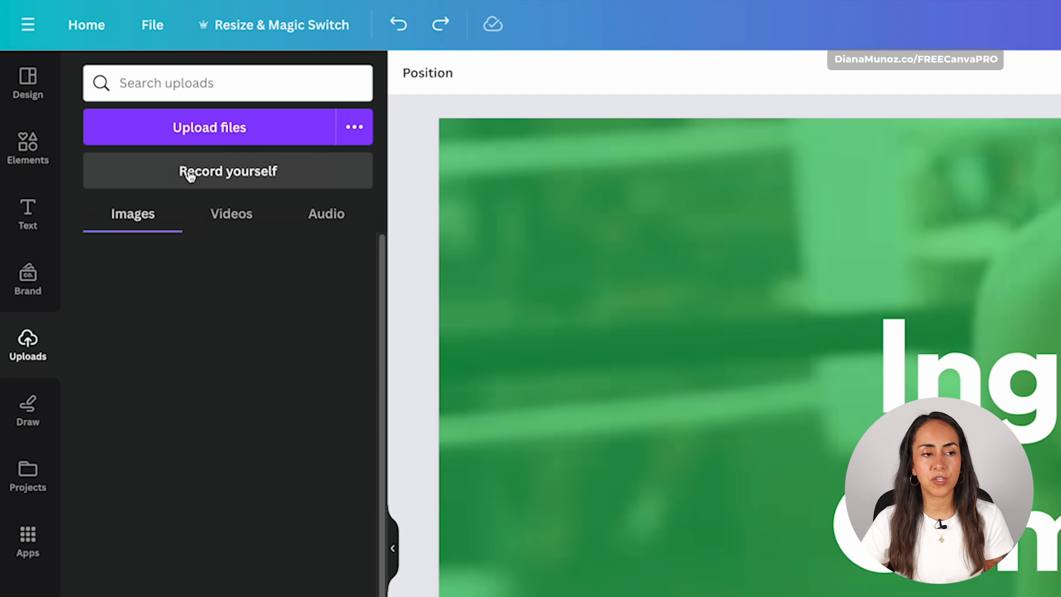
click(292, 182)
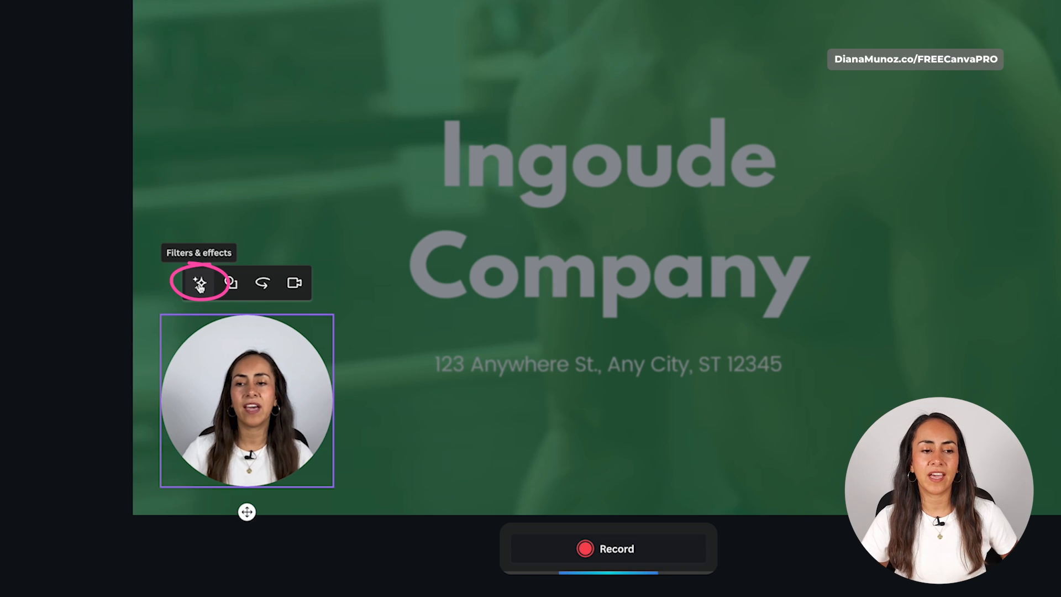
- Try the Fresco, Astro and Aura filters on the camera bubble, then set the filter back to None
click(200, 284)
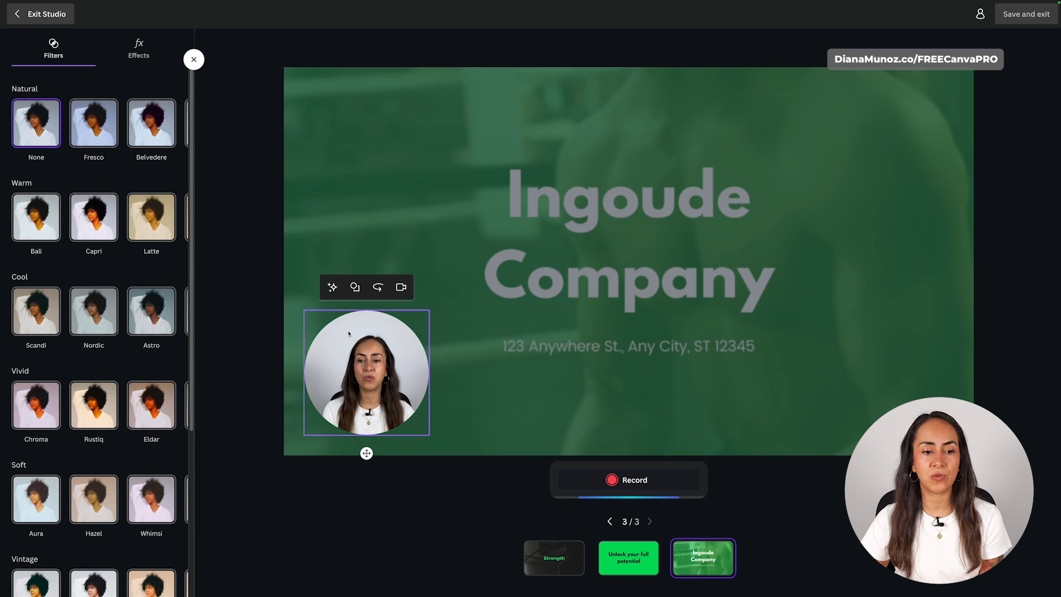
click(93, 126)
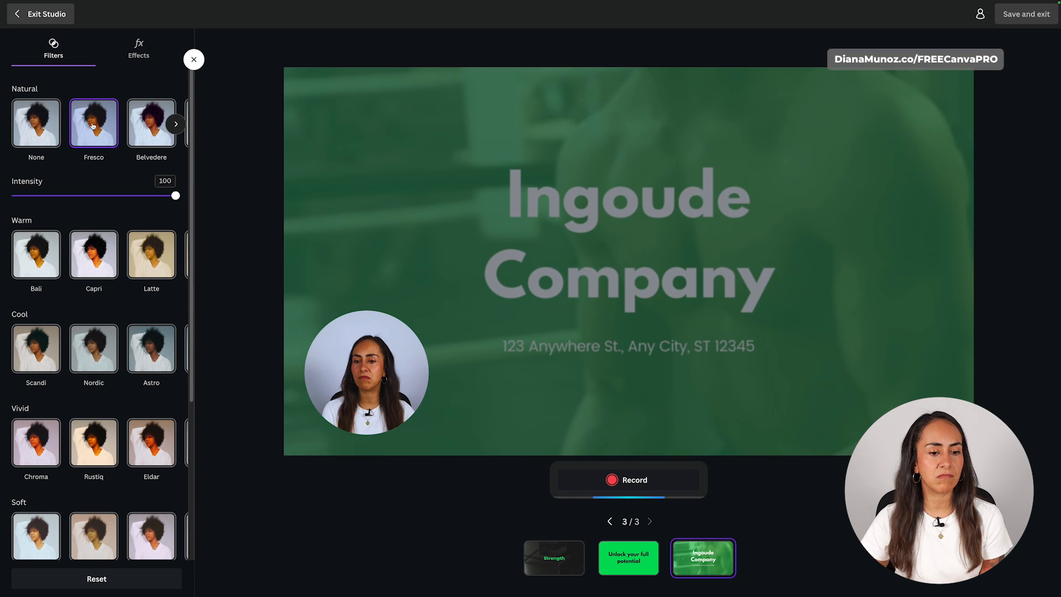
click(160, 361)
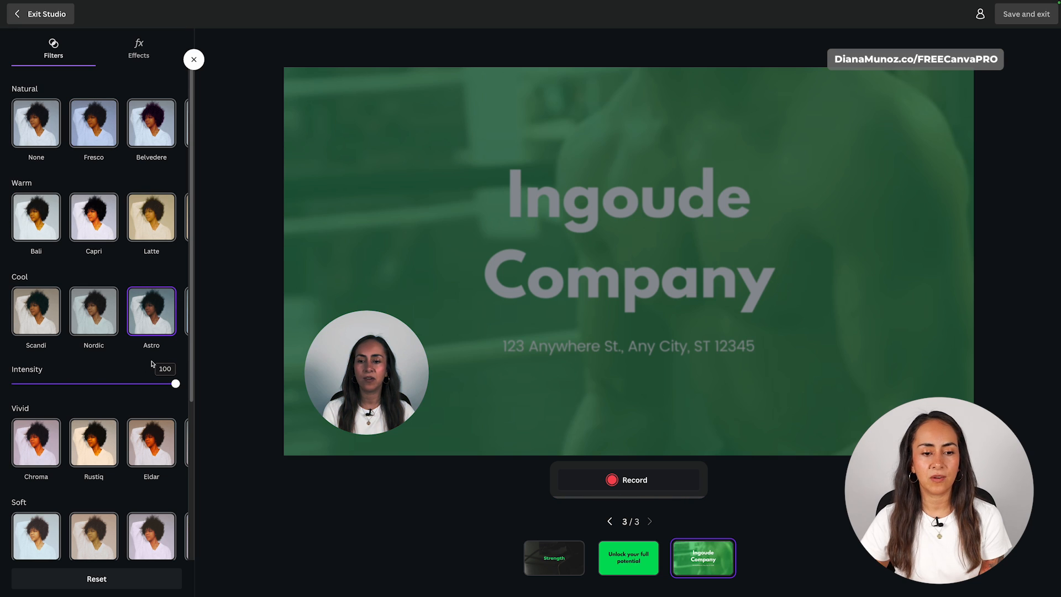
click(36, 536)
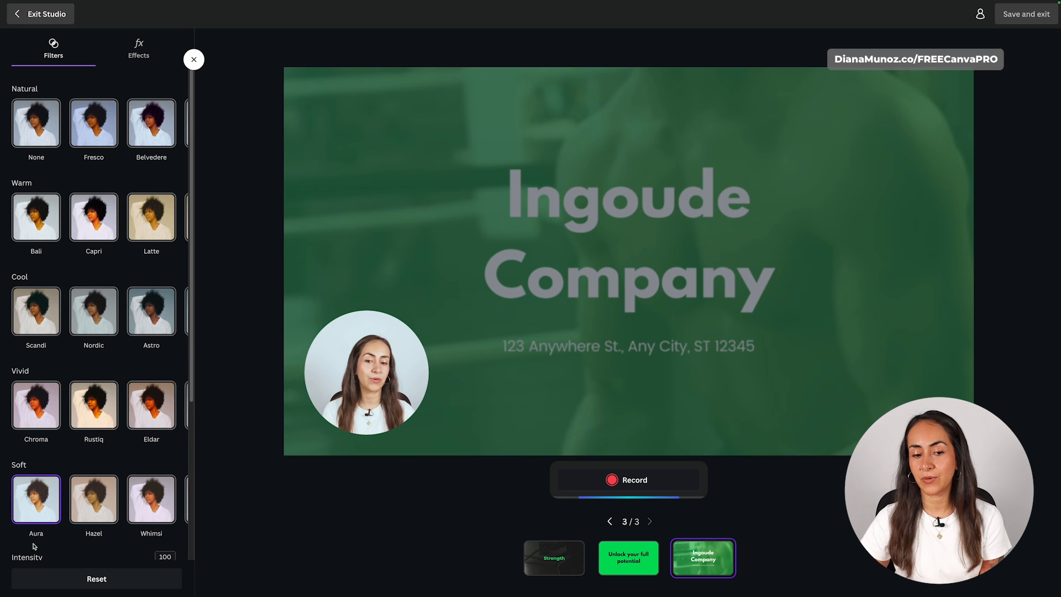
click(34, 124)
click(193, 59)
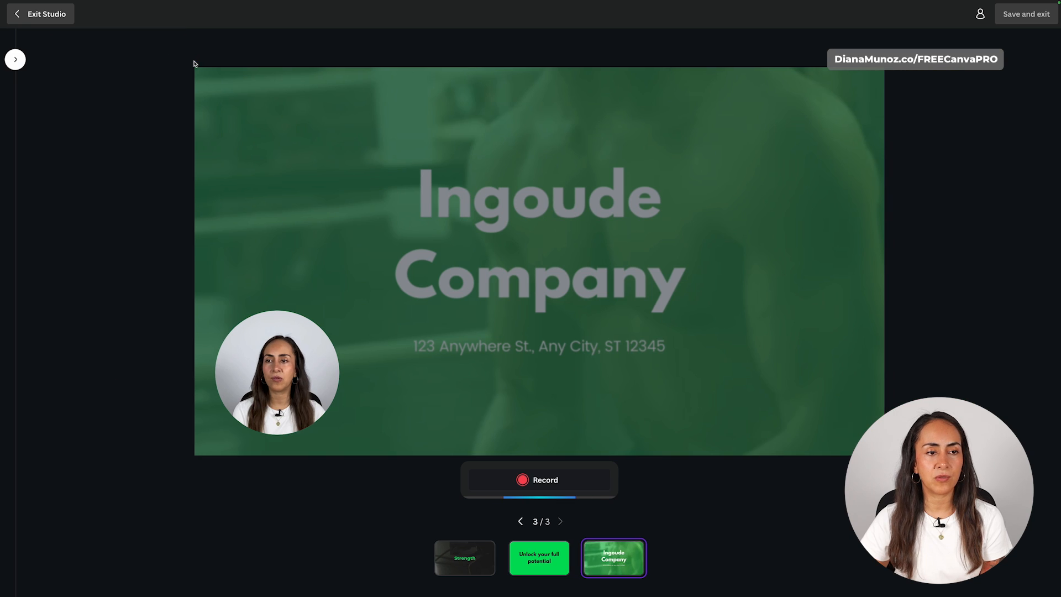
- Toggle the camera bubble's shape and restore the round one
click(274, 373)
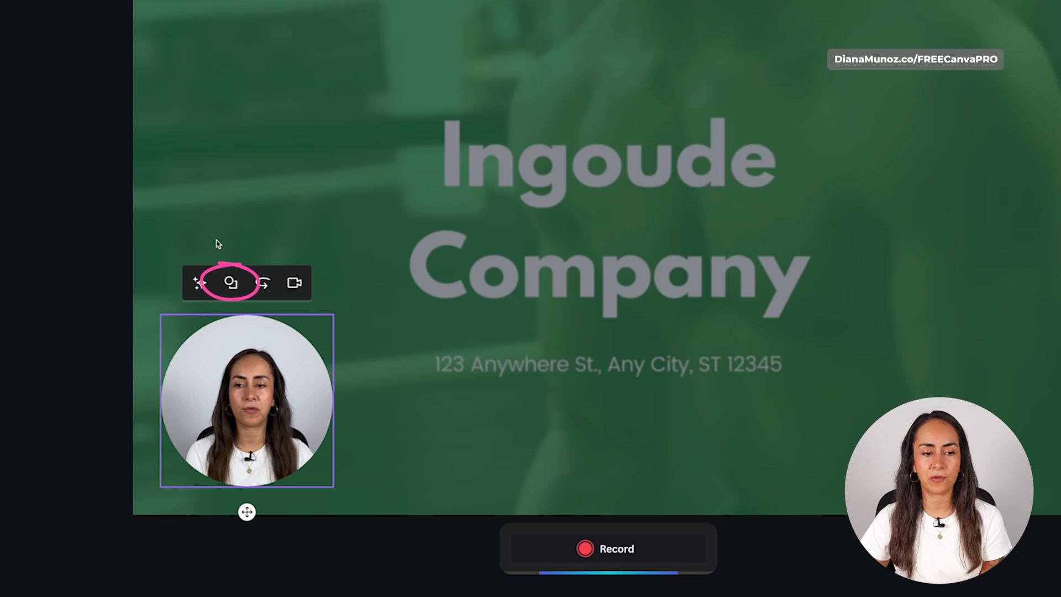
click(231, 283)
click(231, 283)
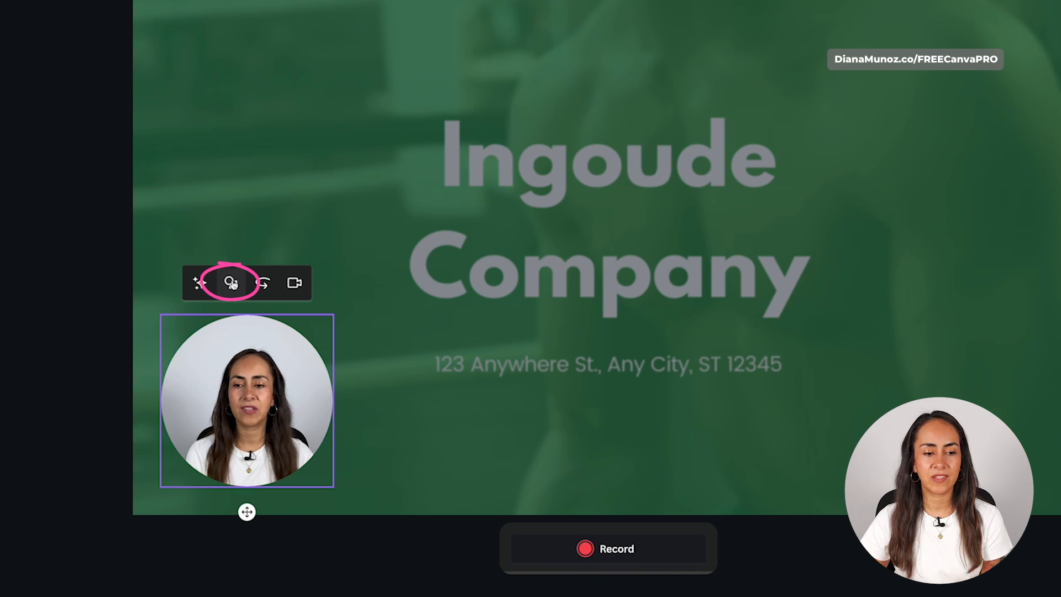
- Try flipping the camera image, then turn the camera off and back on
click(263, 285)
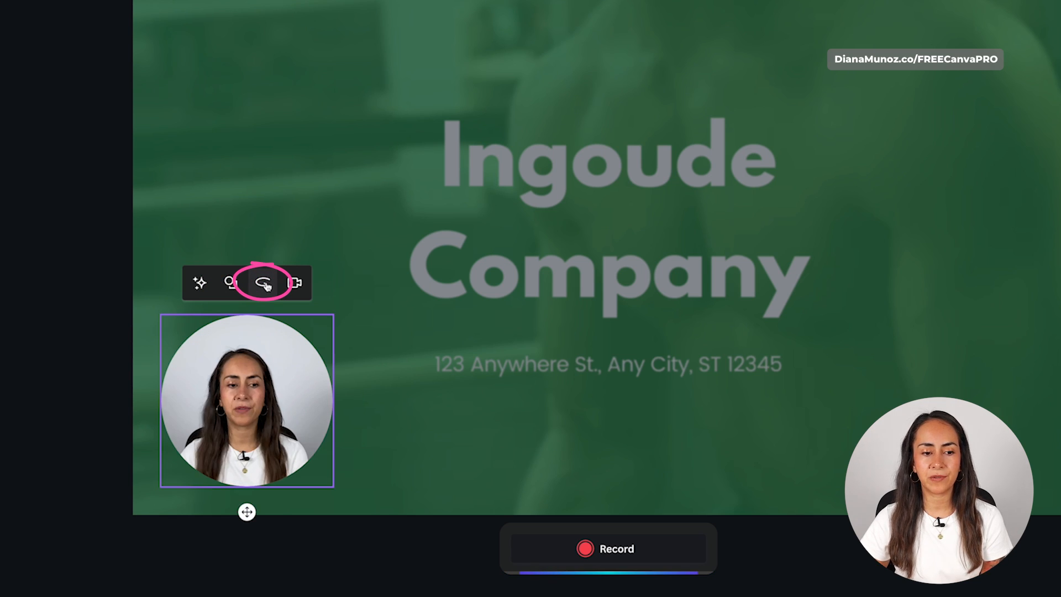
click(296, 283)
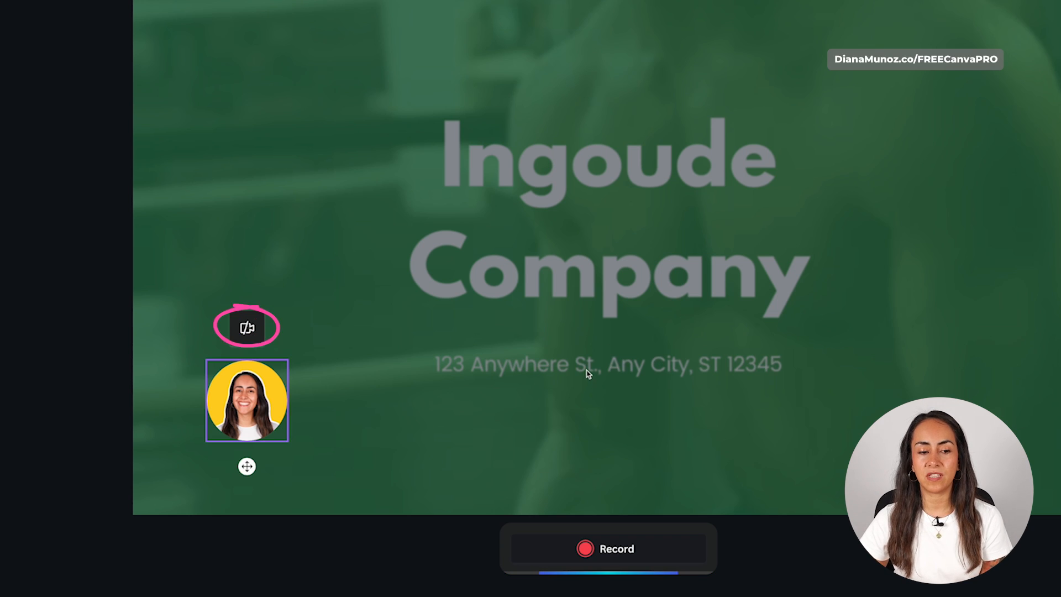
click(247, 327)
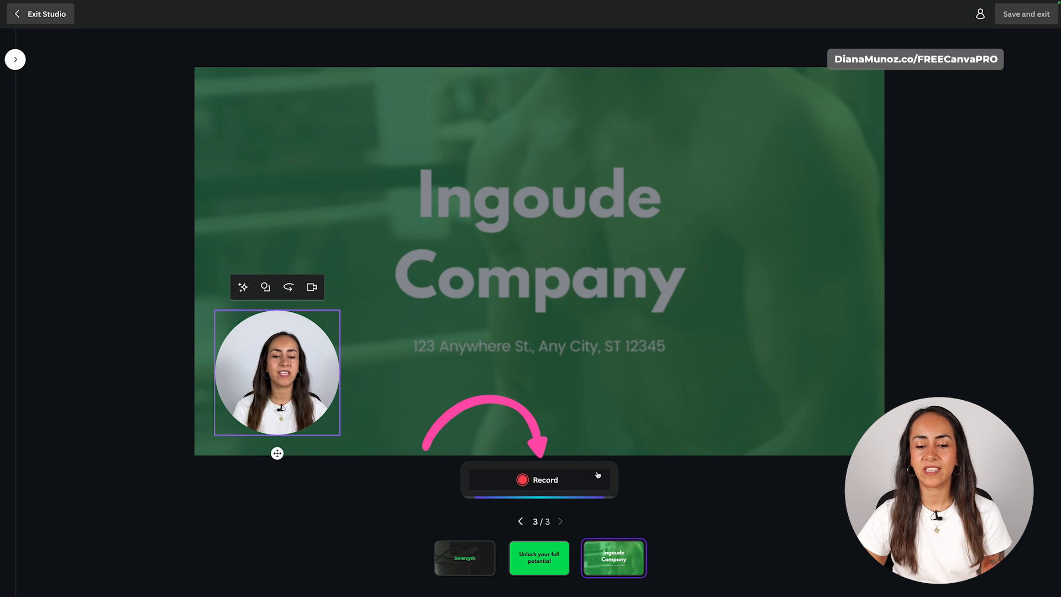
- Record a camera clip of about 5.4 s on the Ingoude Company page and save it into the design
click(523, 480)
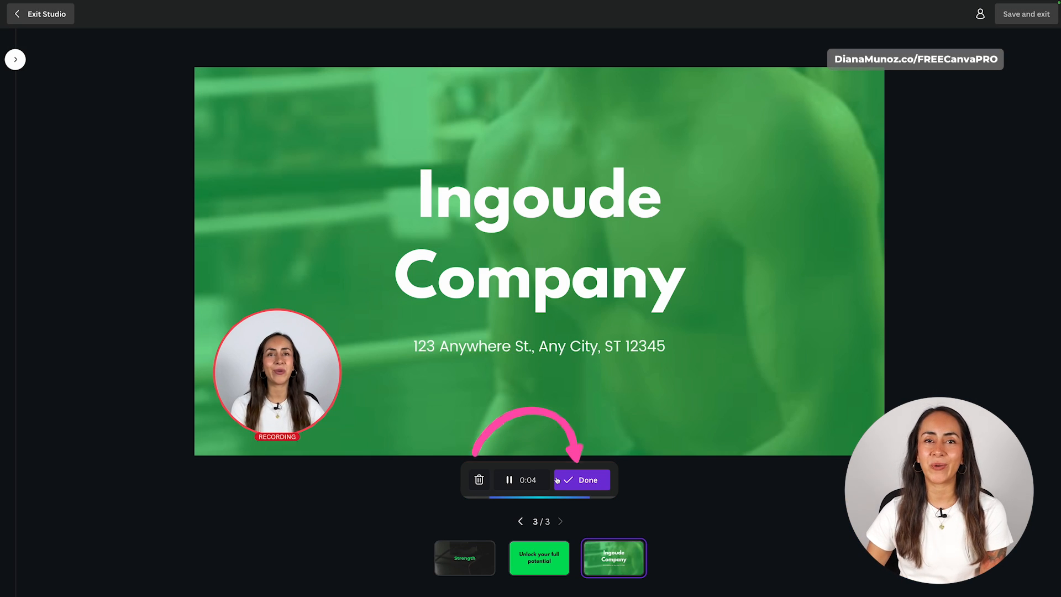
click(559, 480)
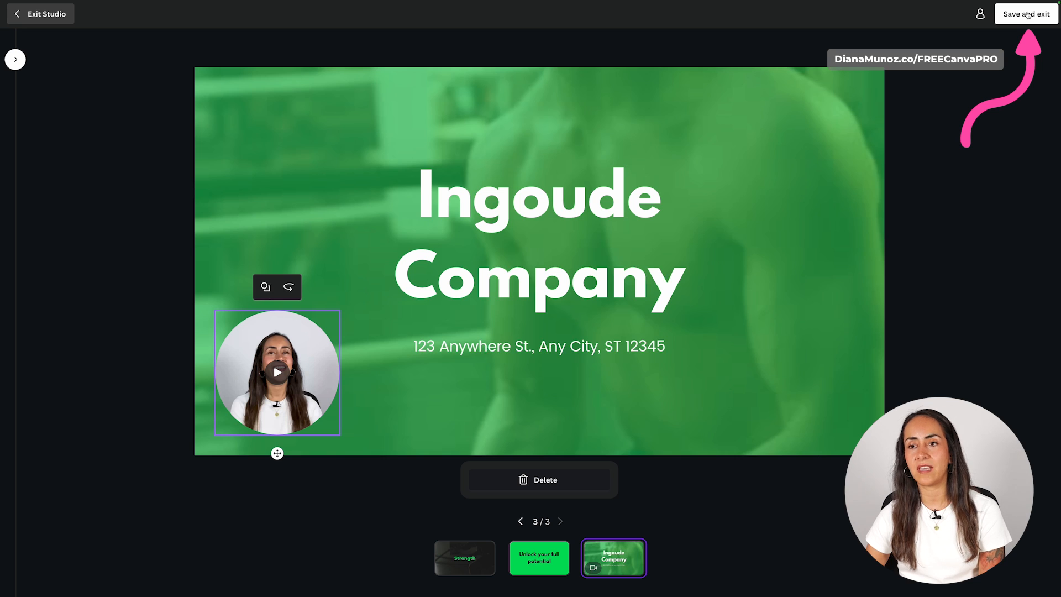
click(1022, 15)
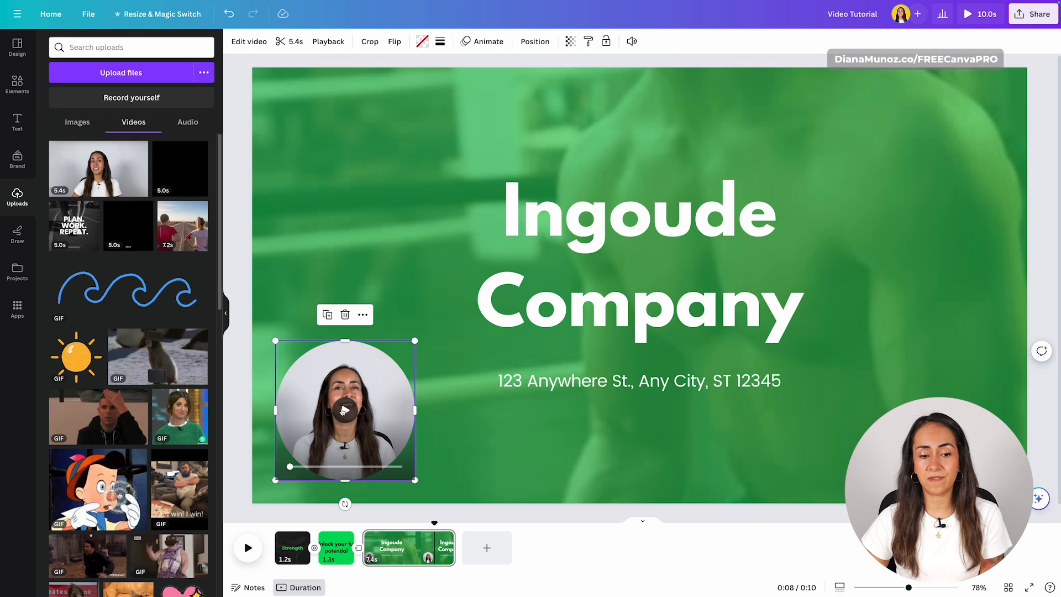
- Play back the Ingoude Company page from about 2.9 s, and delete the round camera clip from it
drag(435, 524, 365, 523)
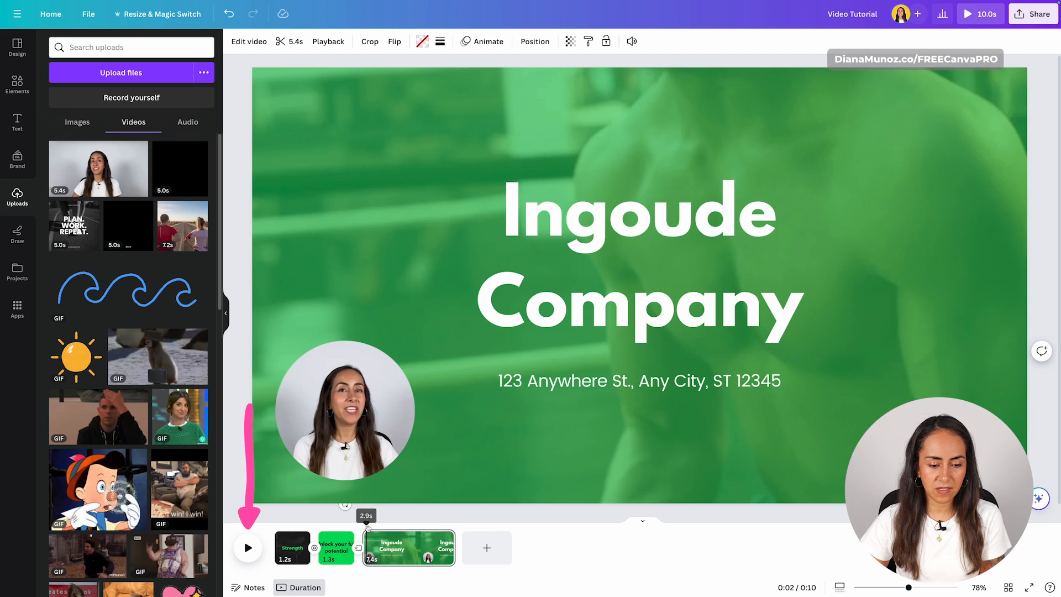
click(248, 547)
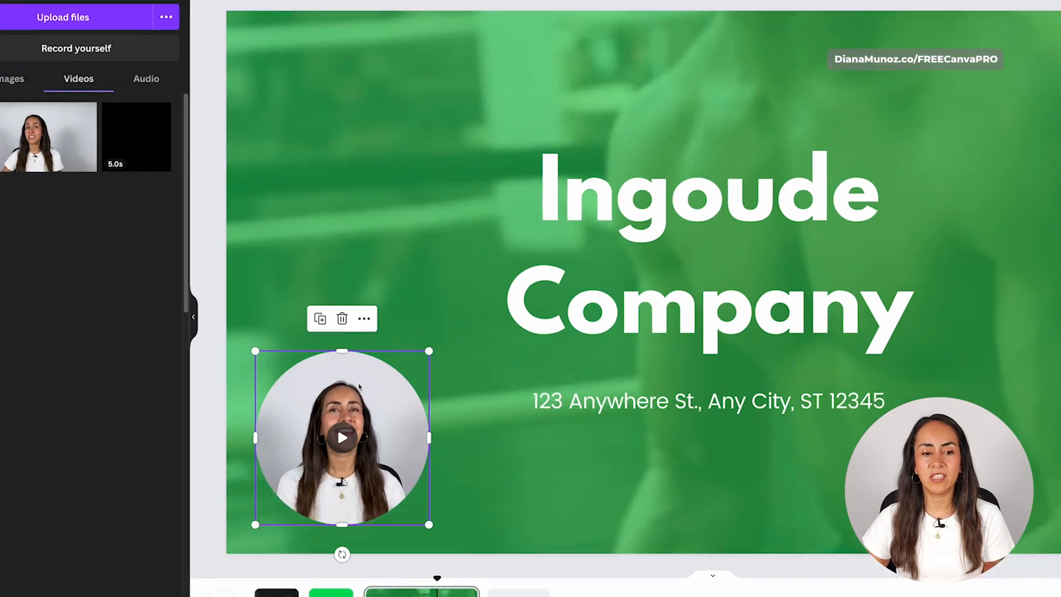
click(342, 316)
click(337, 255)
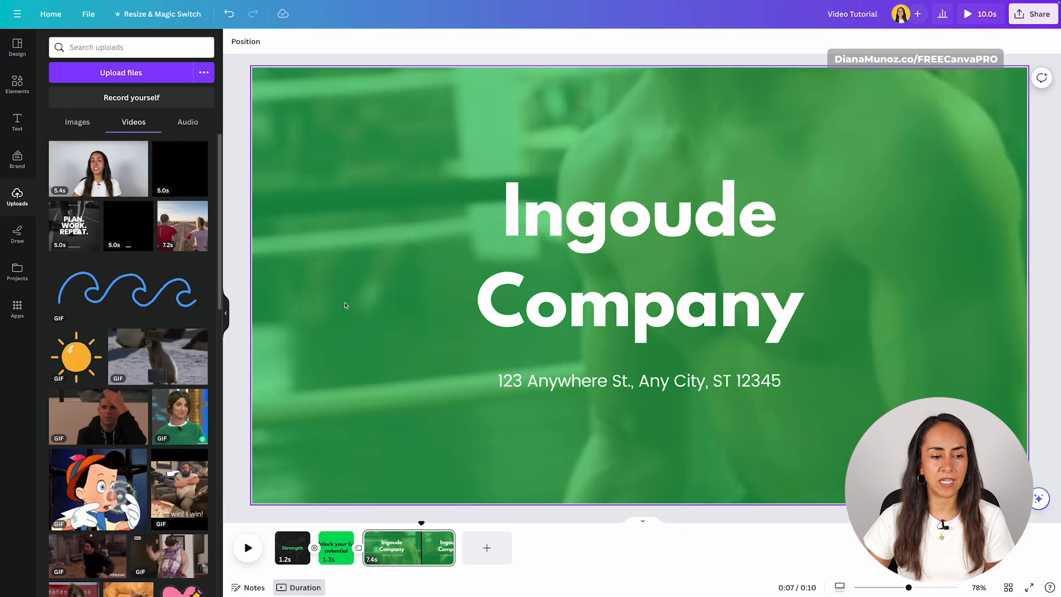
- Handwrite "hello!" with the red marker above the company name on the Ingoude Company page
click(225, 312)
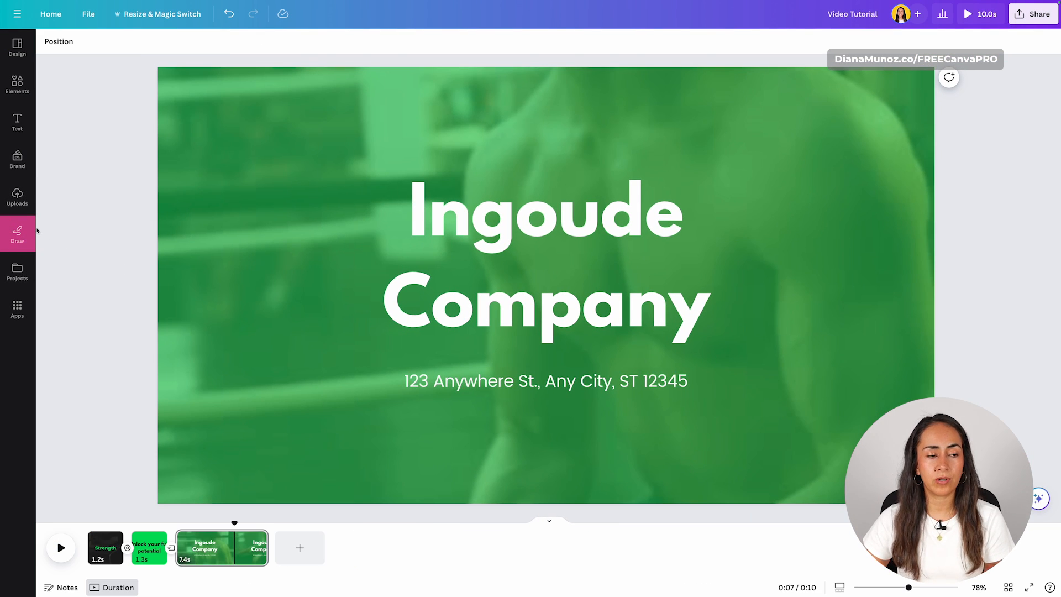
click(17, 231)
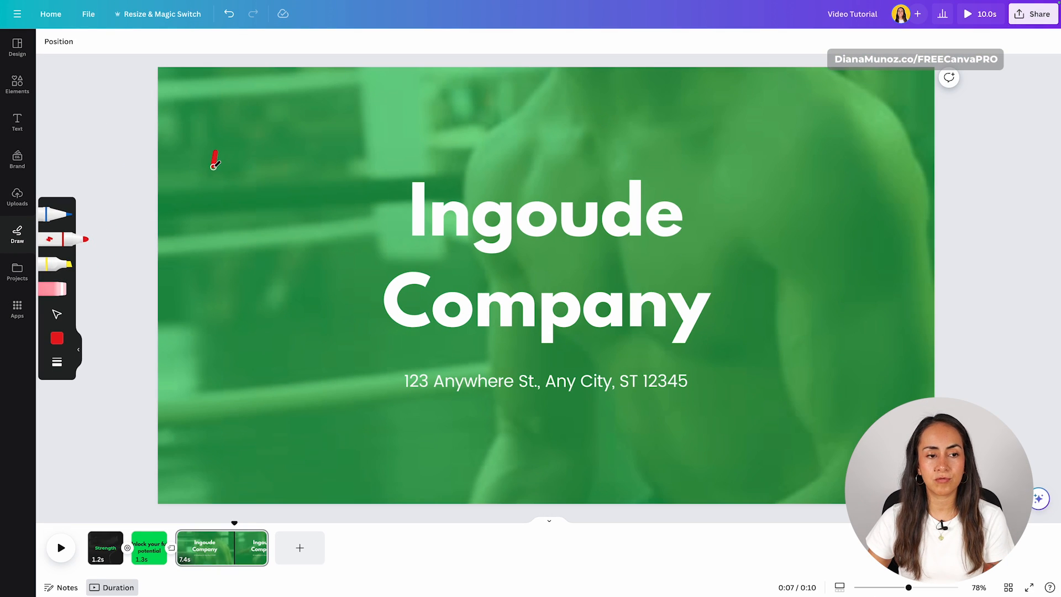
mouse_move(214, 164)
mouse_down()
mouse_move(230, 187)
mouse_move(273, 157)
mouse_move(256, 149)
mouse_move(255, 206)
mouse_move(268, 190)
mouse_move(313, 190)
mouse_move(302, 177)
mouse_move(329, 192)
mouse_move(321, 185)
mouse_move(353, 162)
mouse_move(339, 169)
mouse_move(365, 192)
mouse_move(393, 128)
mouse_move(397, 170)
mouse_up()
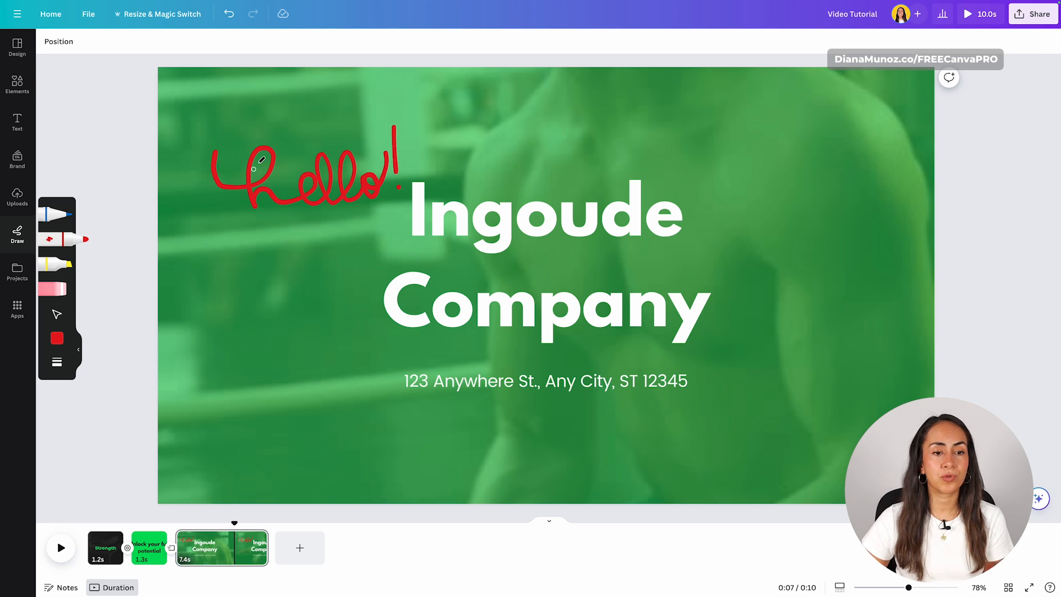
click(79, 351)
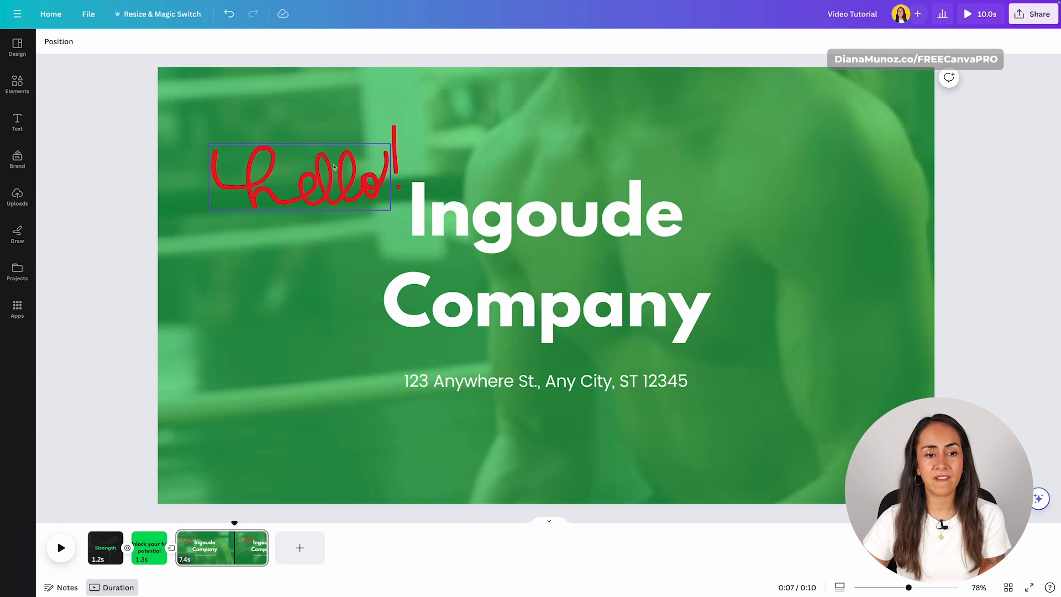
- Move the handwritten "hello" slightly up and recolour it white from the brand's primary colours, after trying blue
drag(331, 146, 372, 160)
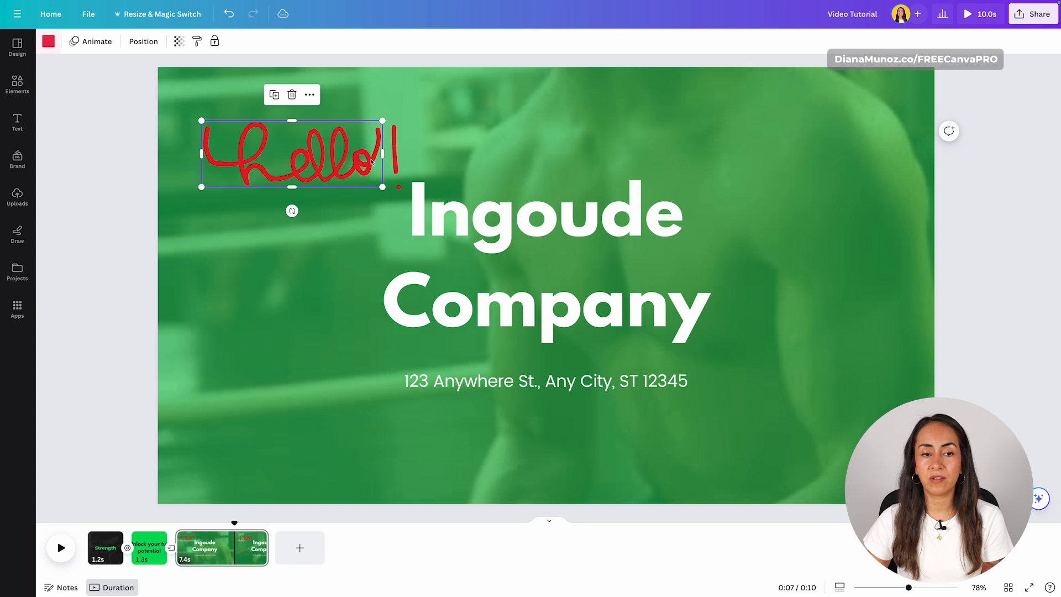
click(49, 42)
click(141, 212)
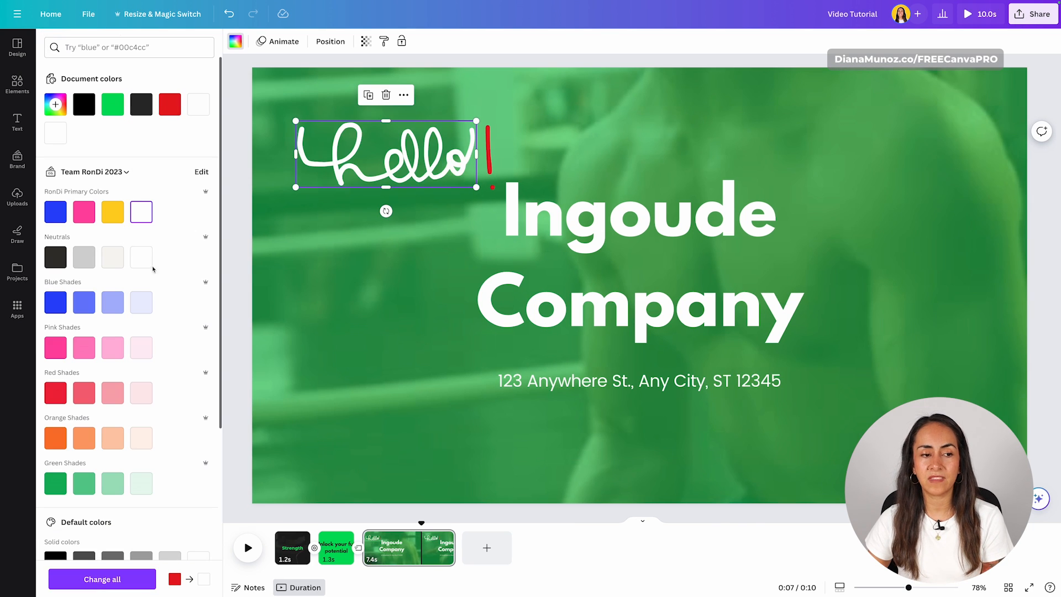
click(55, 214)
click(145, 216)
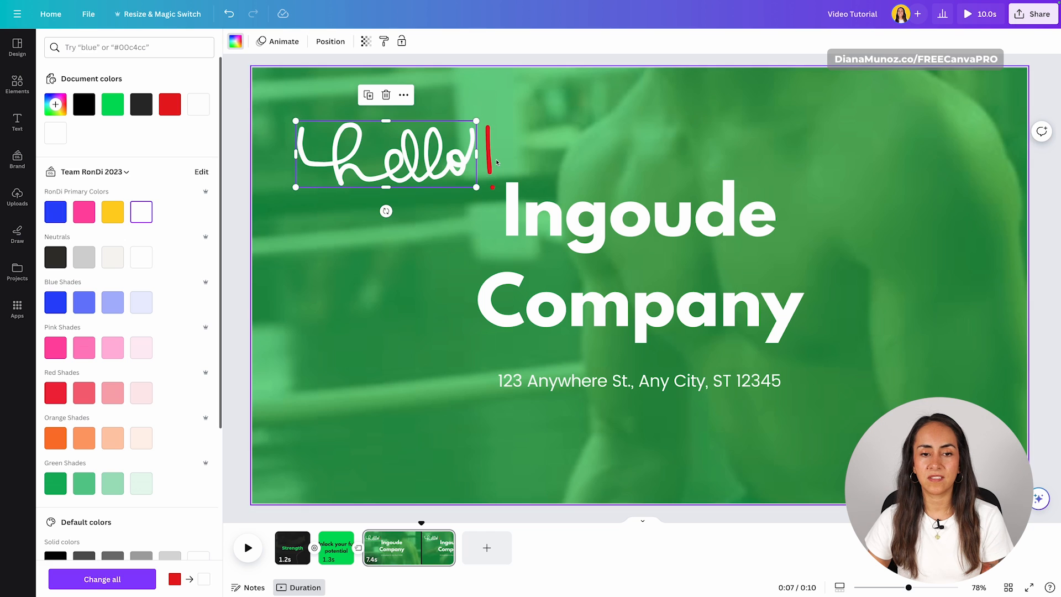
- Recolour the hand-drawn exclamation mark yellow from the RonDi Primary Colors
click(489, 159)
click(104, 211)
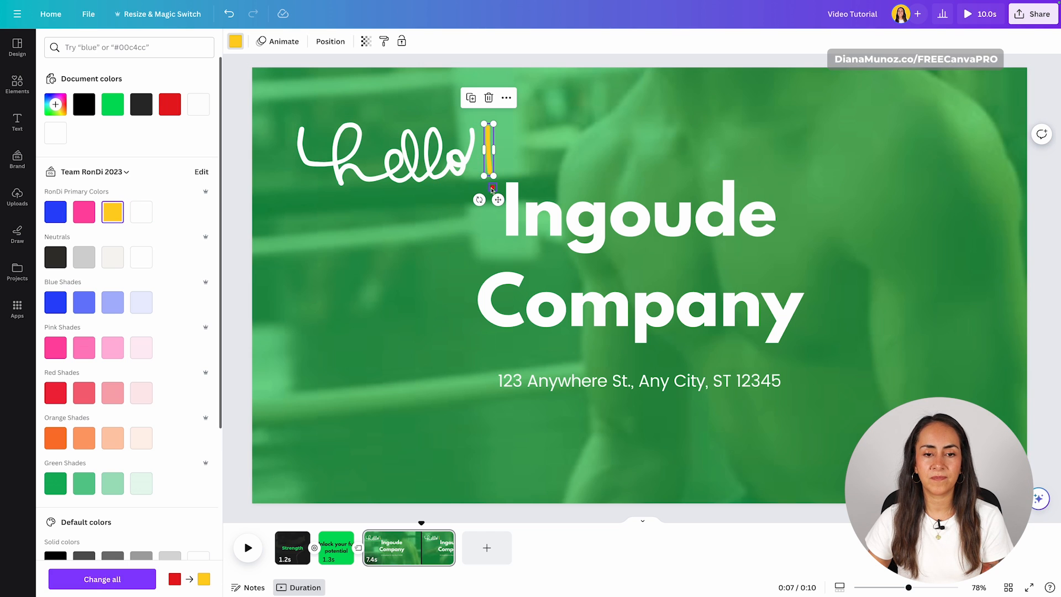
click(394, 194)
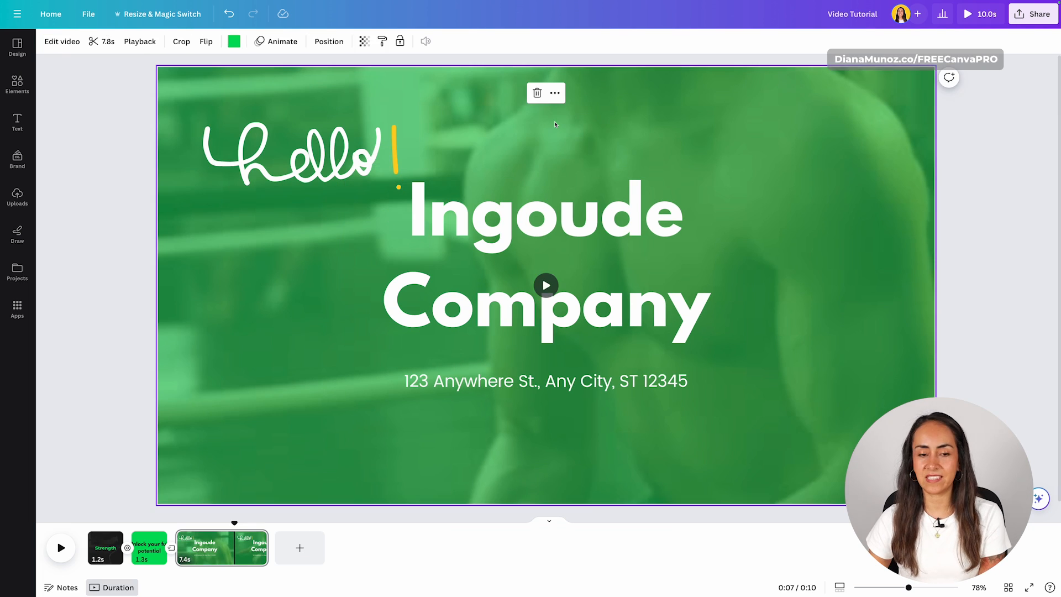
- Delete the exclamation mark's line, its dot and the handwritten "hello" from the page
click(396, 155)
key(Delete)
click(397, 188)
key(Delete)
click(309, 166)
key(Delete)
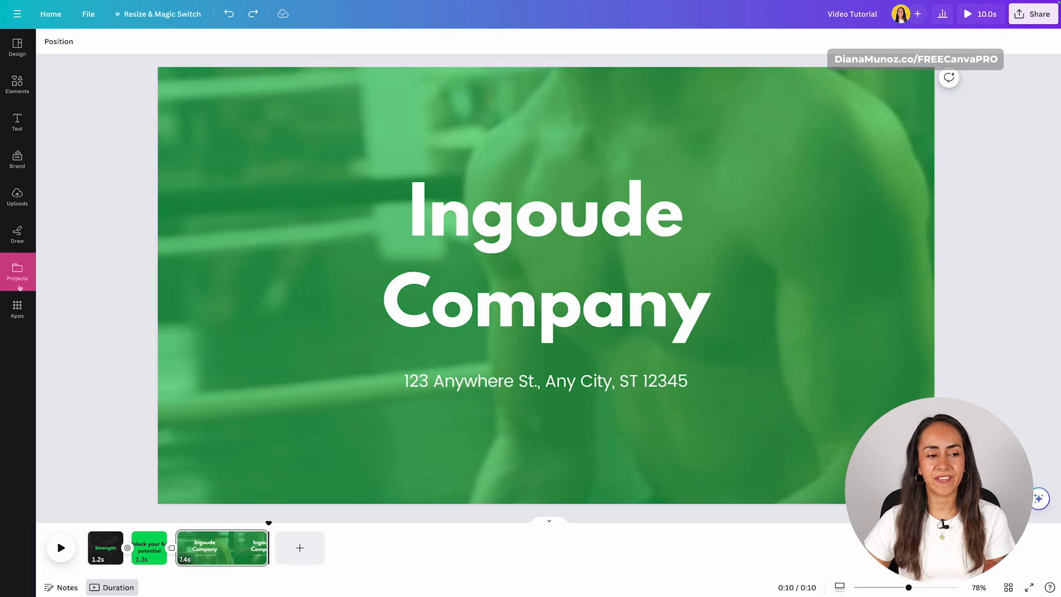
- Add a fourth page after Ingoude Company and fill it with the beige grey RUNNING video design from your projects
click(13, 271)
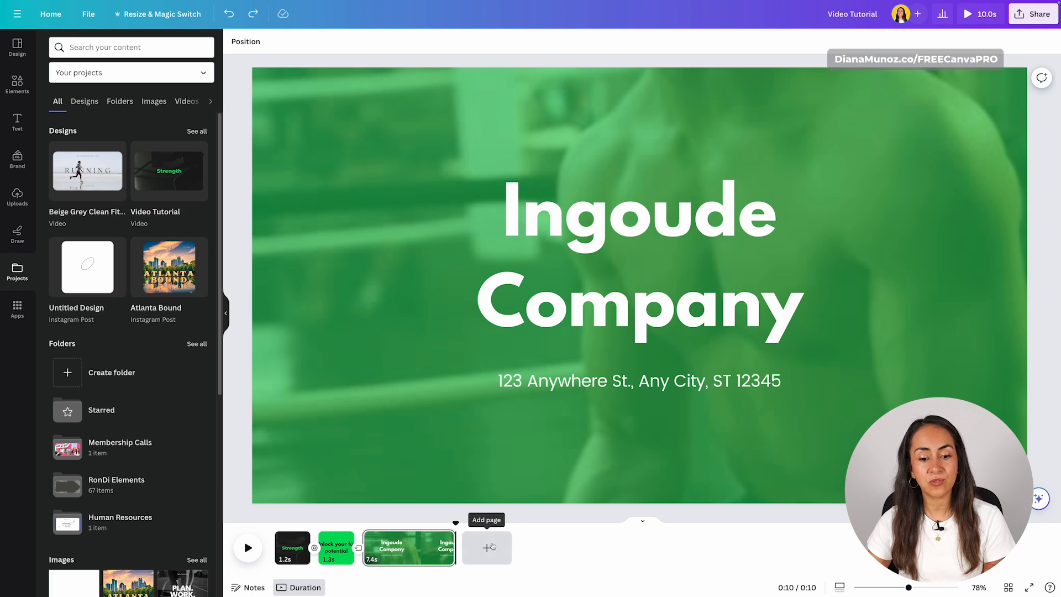
click(489, 547)
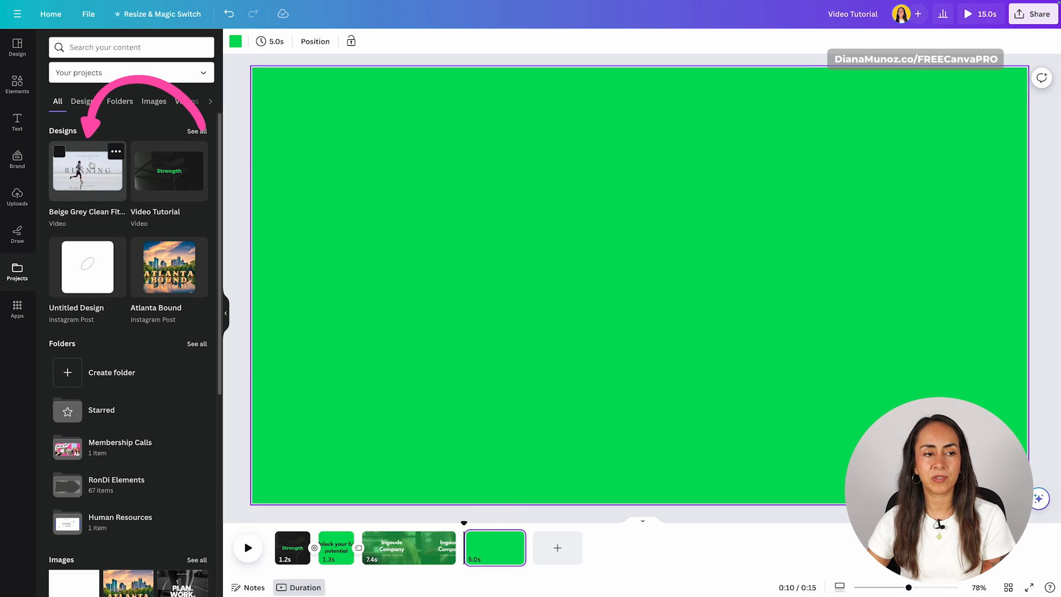
click(92, 164)
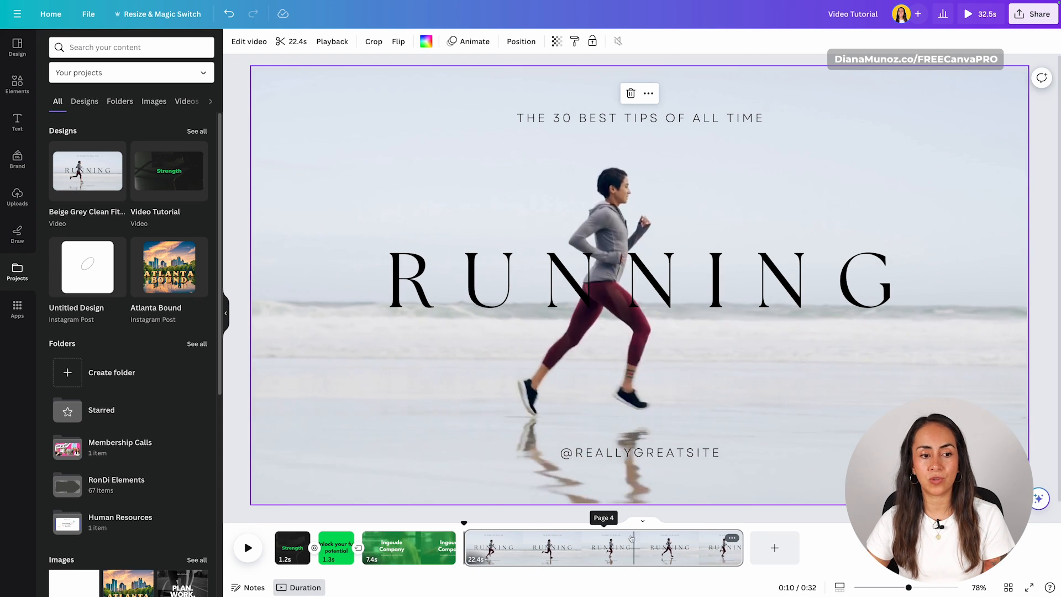
click(225, 313)
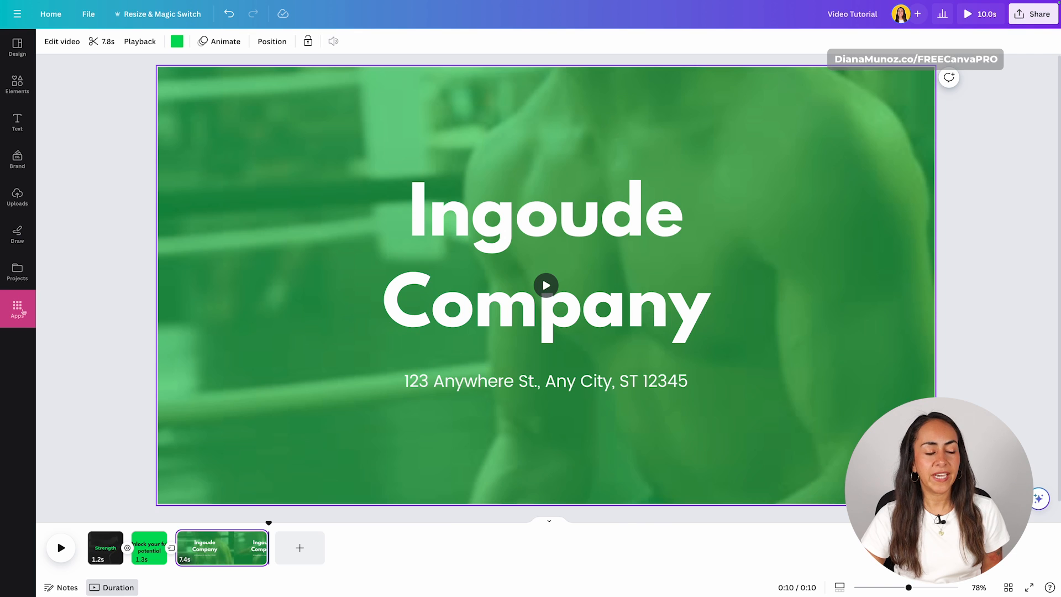
- Browse the available apps, from the featured and AI-powered ones to those for importing media
click(17, 309)
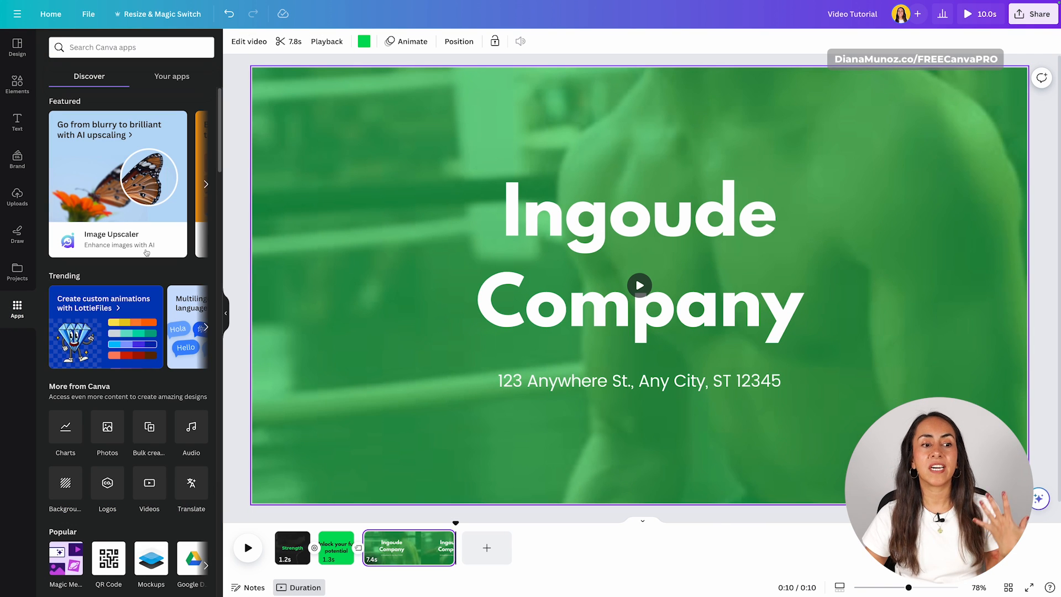
scroll(146, 252, down, 10)
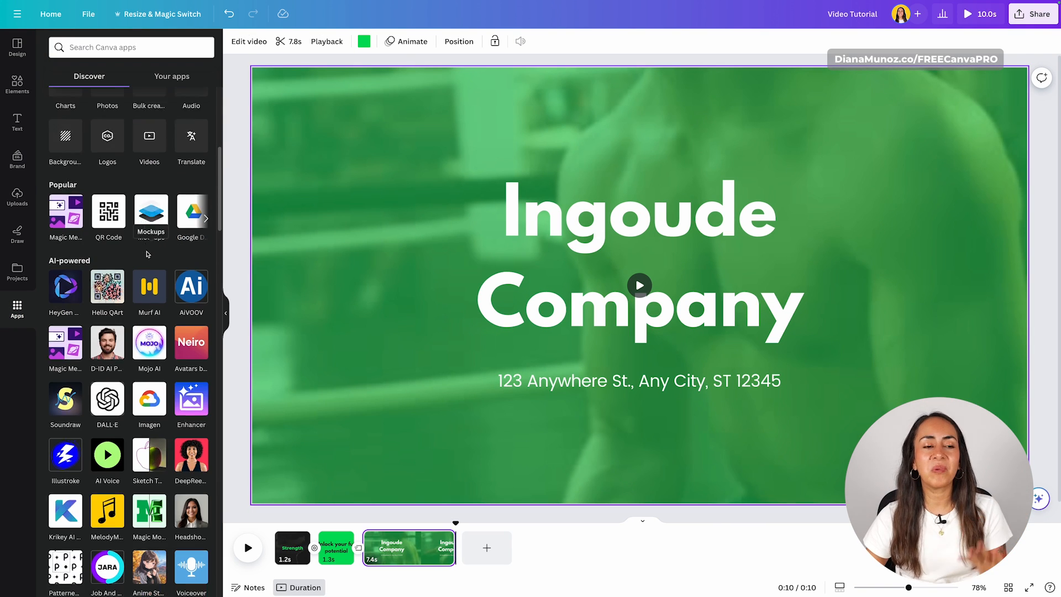
scroll(148, 255, down, 10)
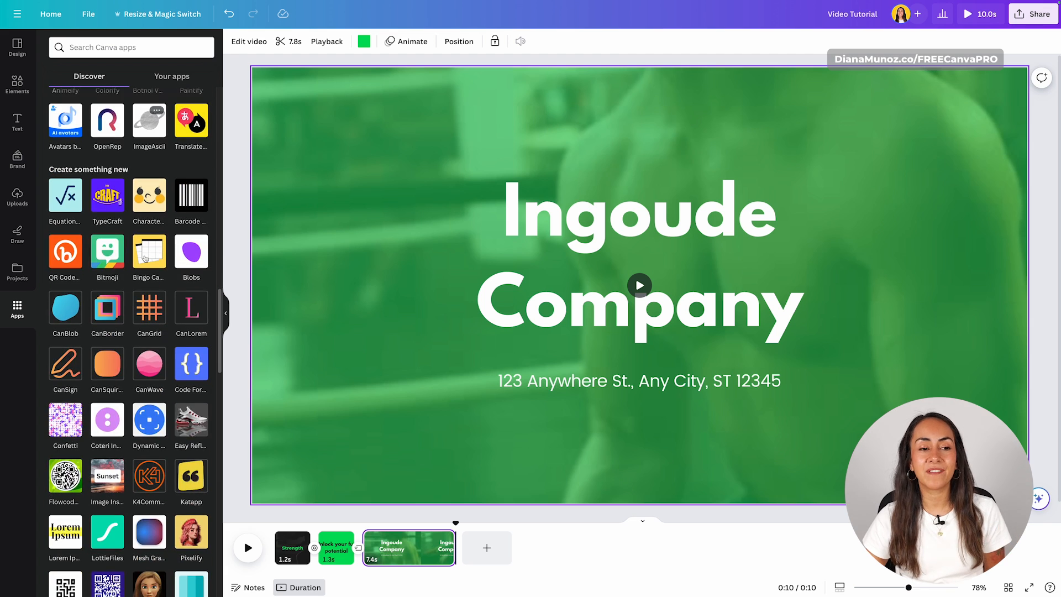
scroll(145, 258, down, 3)
scroll(145, 258, down, 7)
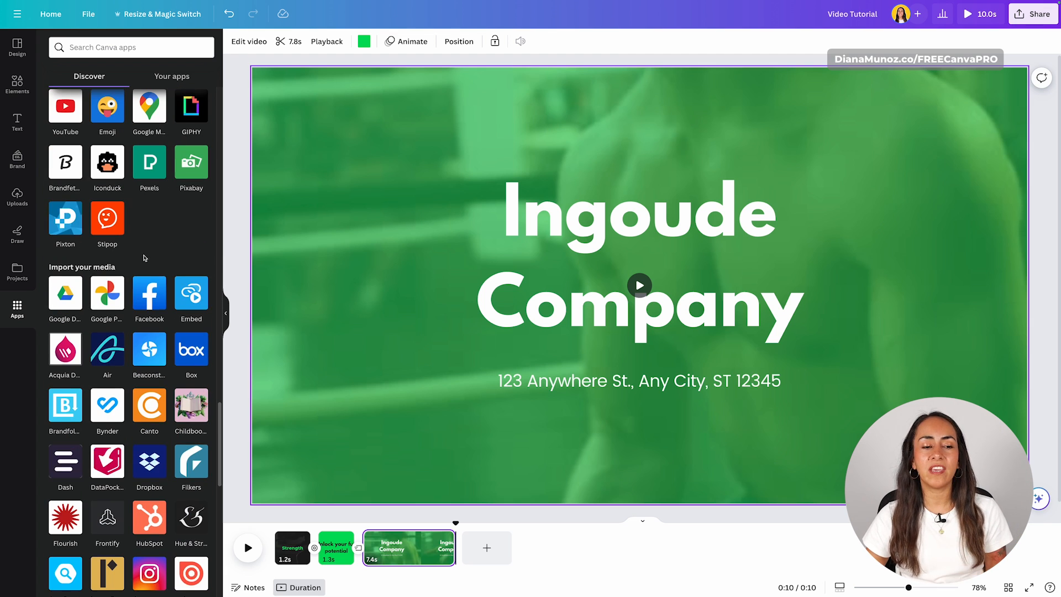
drag(220, 437, 183, 74)
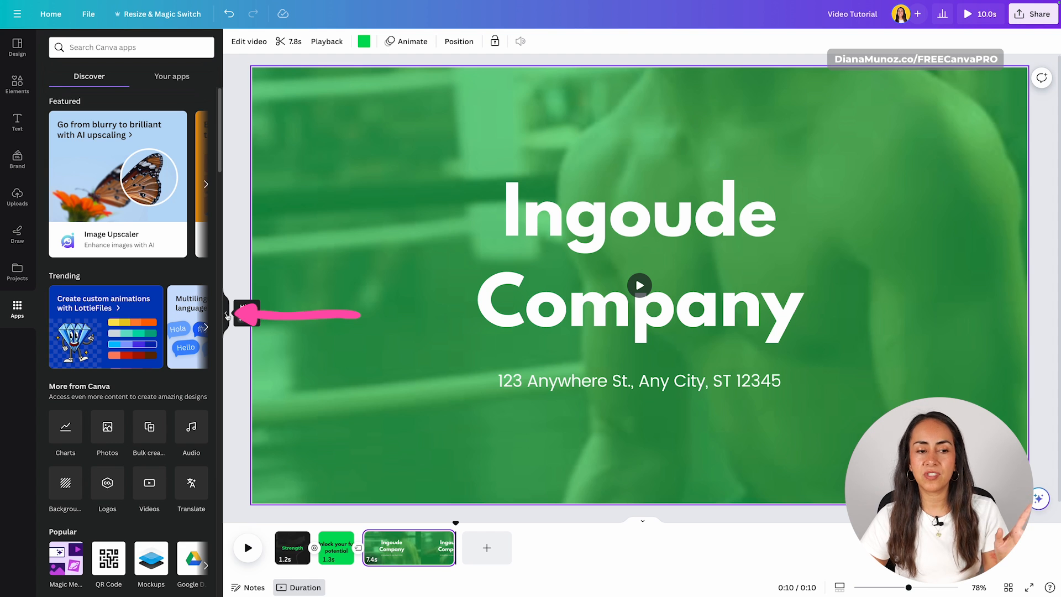
click(226, 315)
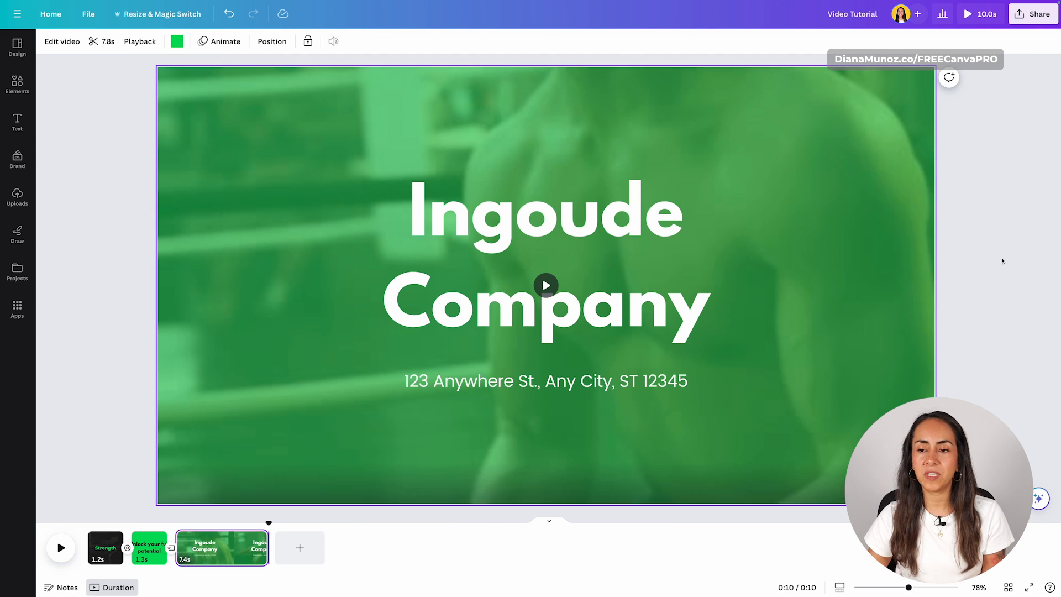
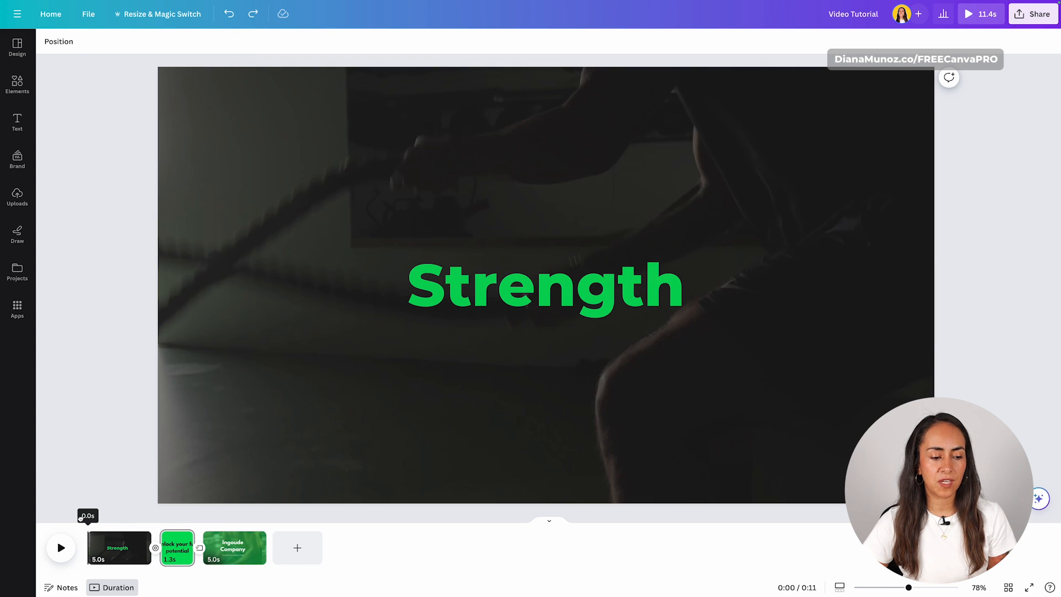
- Preview the Strength page up to about 1.9 s and show the timing of its "Strength" text in the timeline
drag(81, 518, 113, 516)
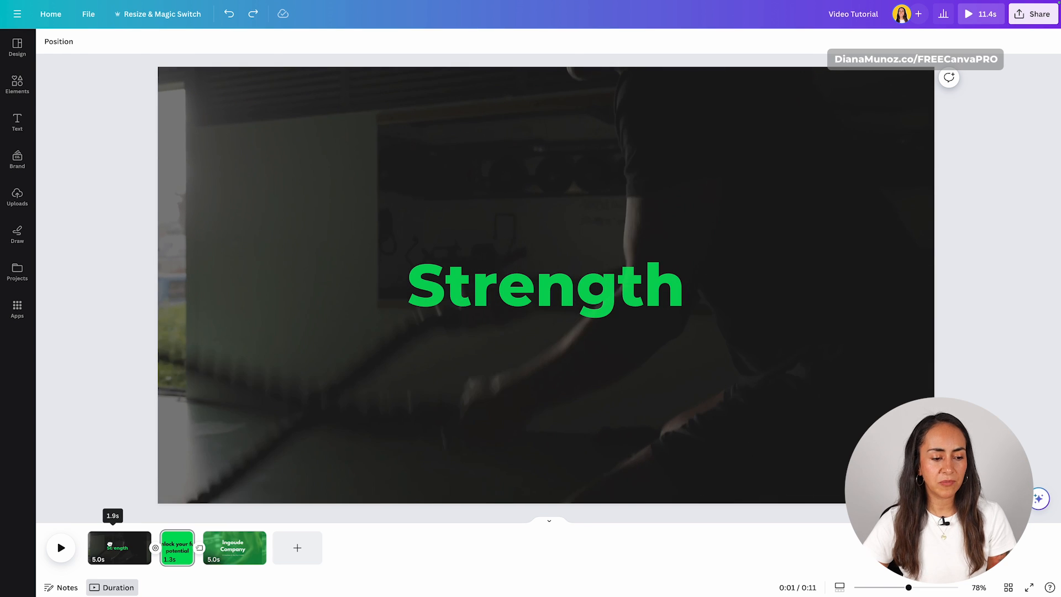
click(568, 286)
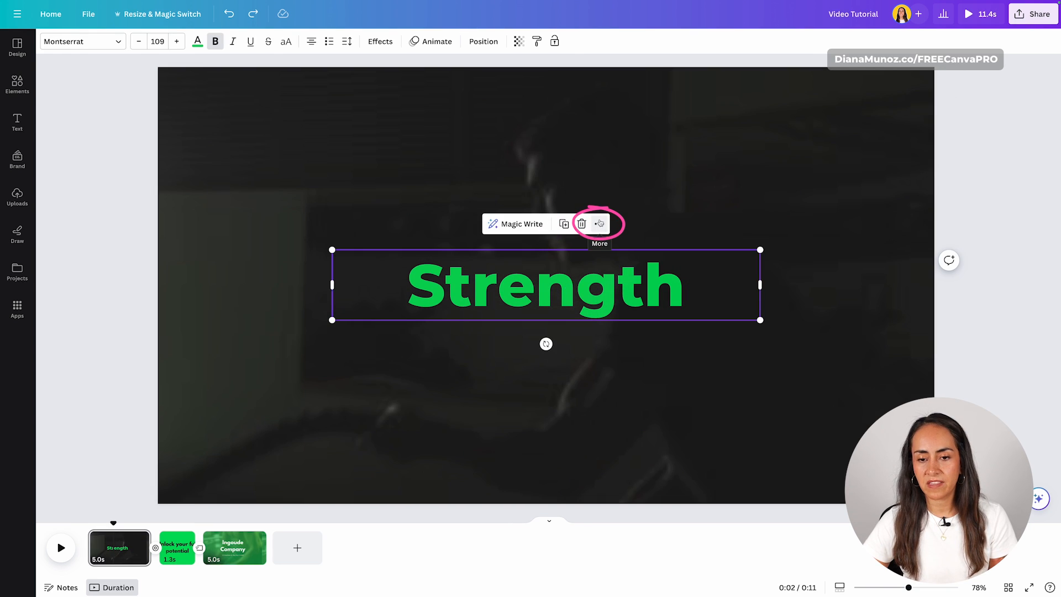
right_click(628, 286)
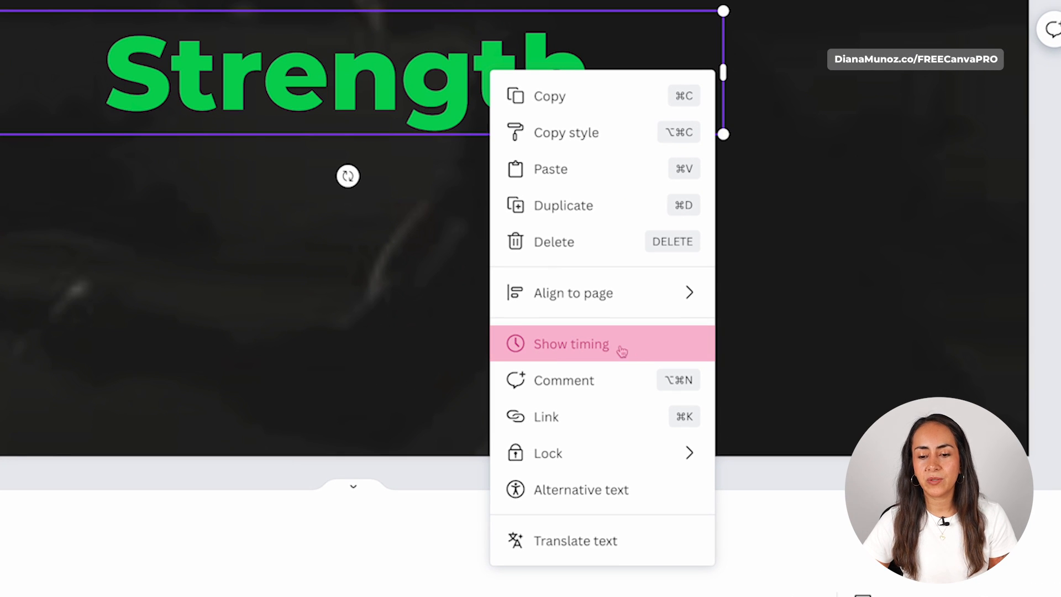
click(611, 349)
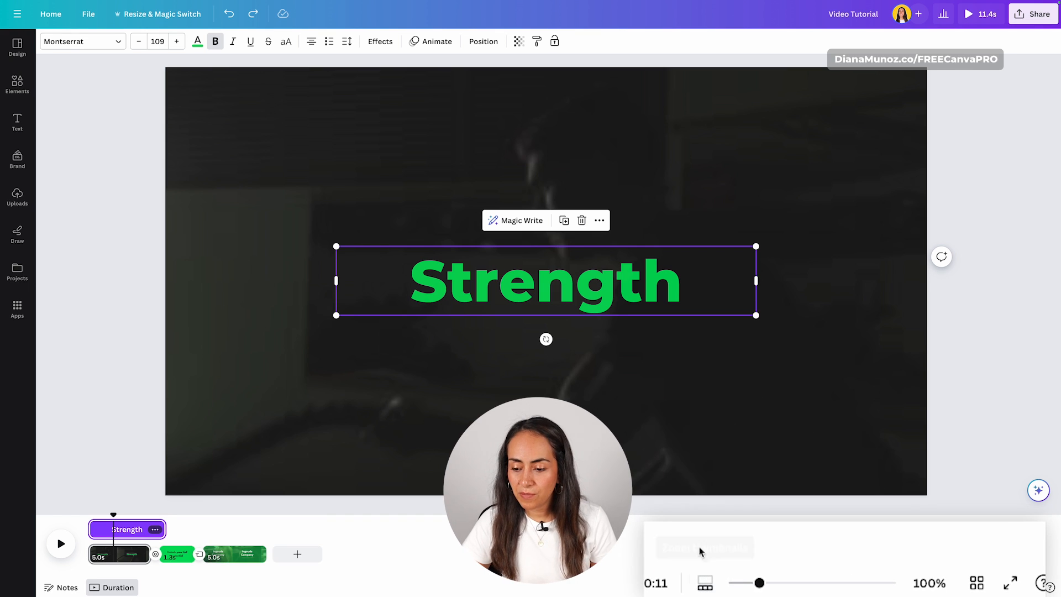
- Shorten the "Strength" text's timing so it ends at a playhead set a little before the first page's midpoint
drag(762, 583, 888, 583)
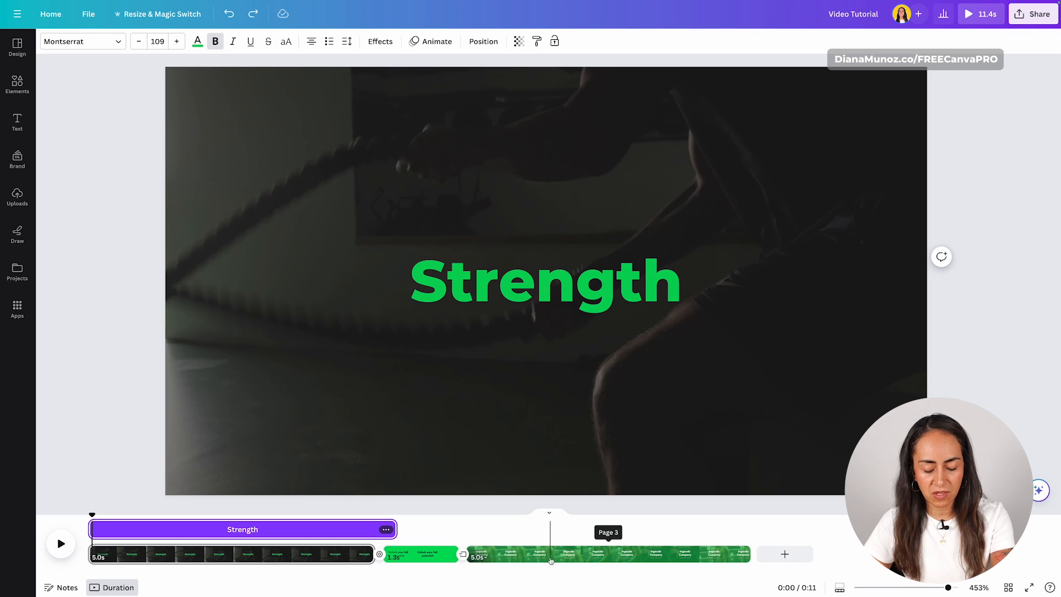
drag(91, 516, 181, 519)
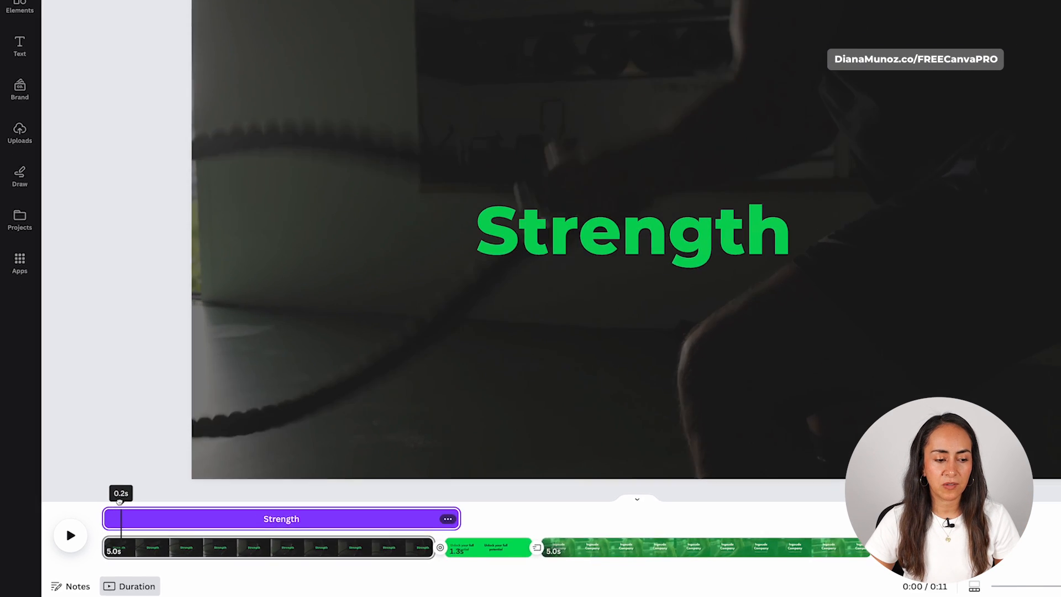
drag(300, 470, 339, 463)
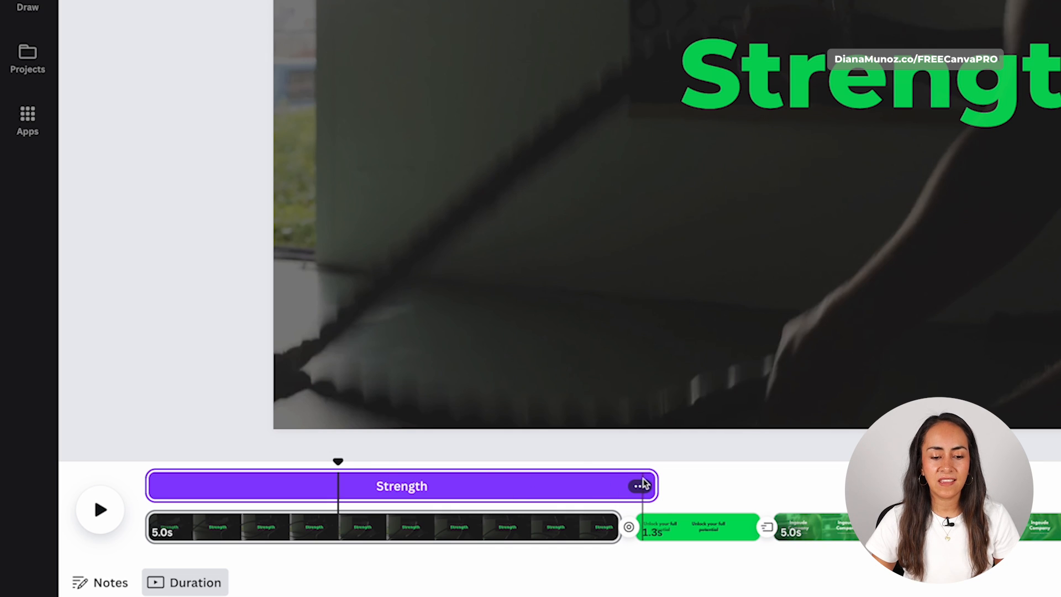
mouse_move(656, 485)
drag(655, 485, 337, 492)
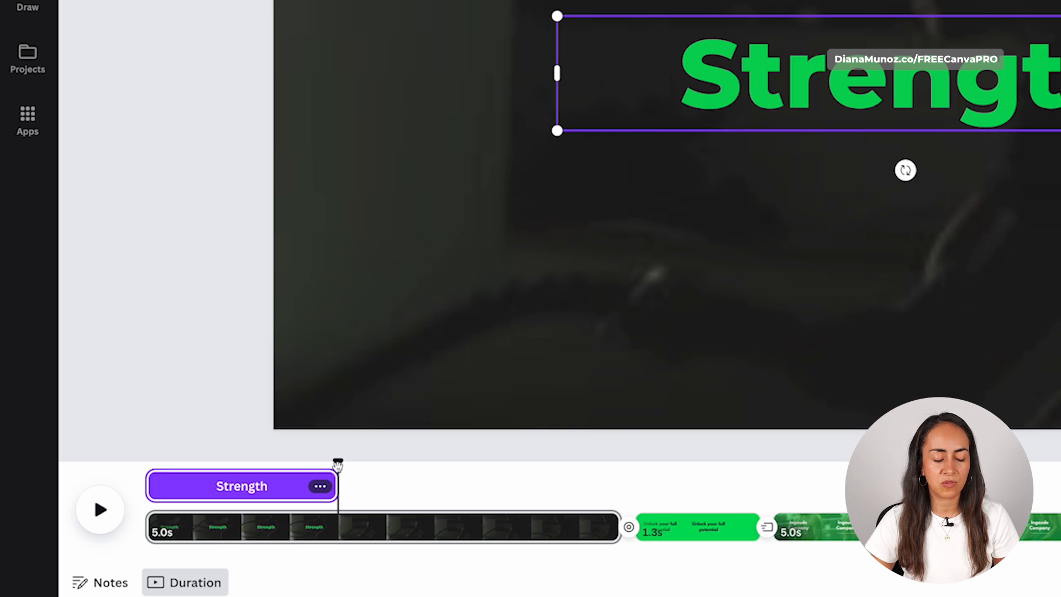
- Play the video from the start to check when the "Strength" text disappears
drag(336, 462, 142, 460)
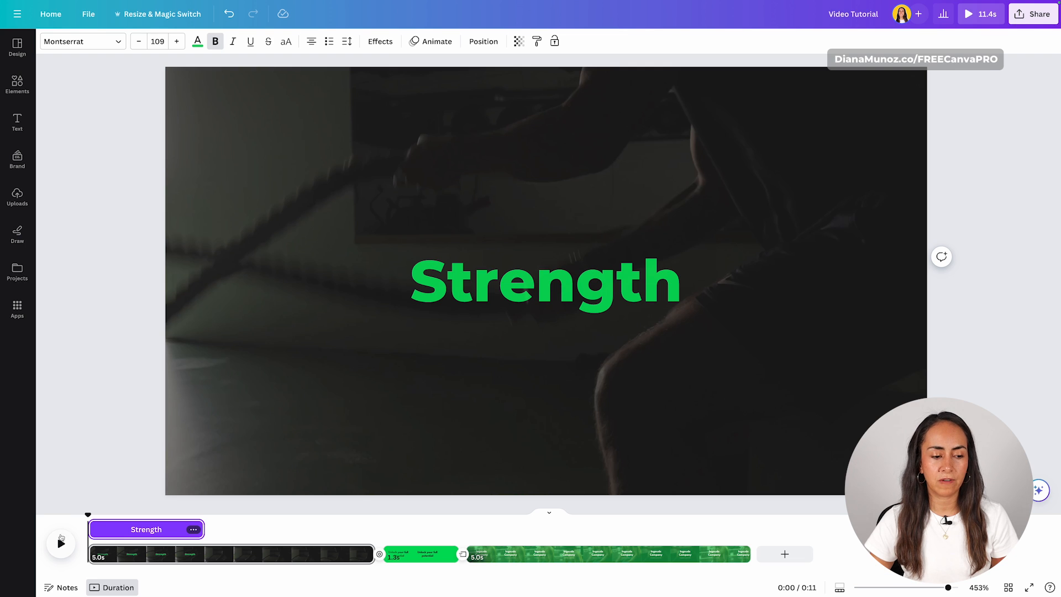
click(61, 537)
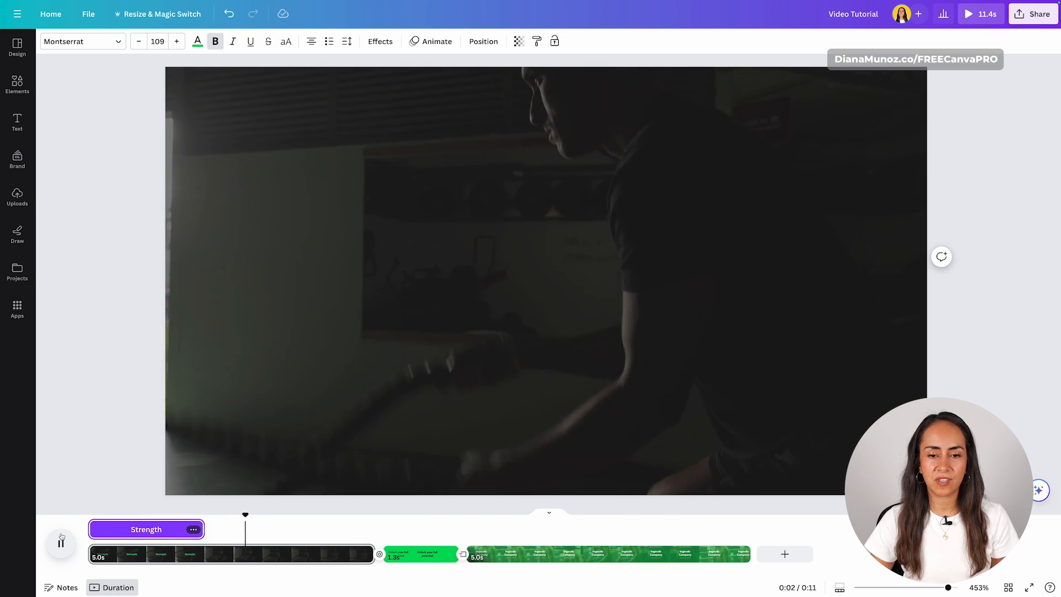
click(545, 277)
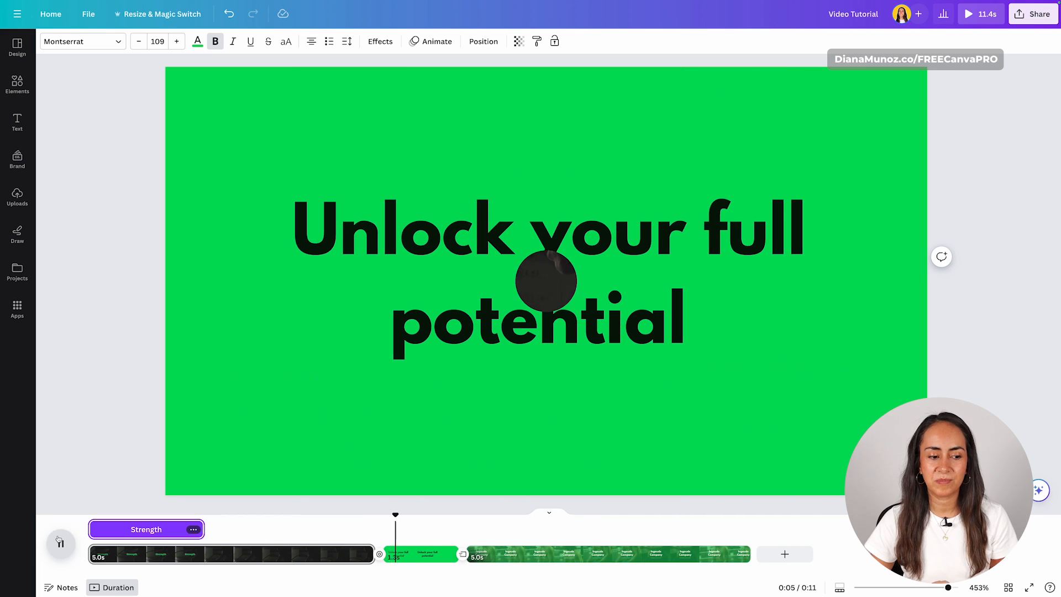
- Return the playhead to the start of the video and show the "Strength" text's timing in the timeline
drag(395, 522, 71, 510)
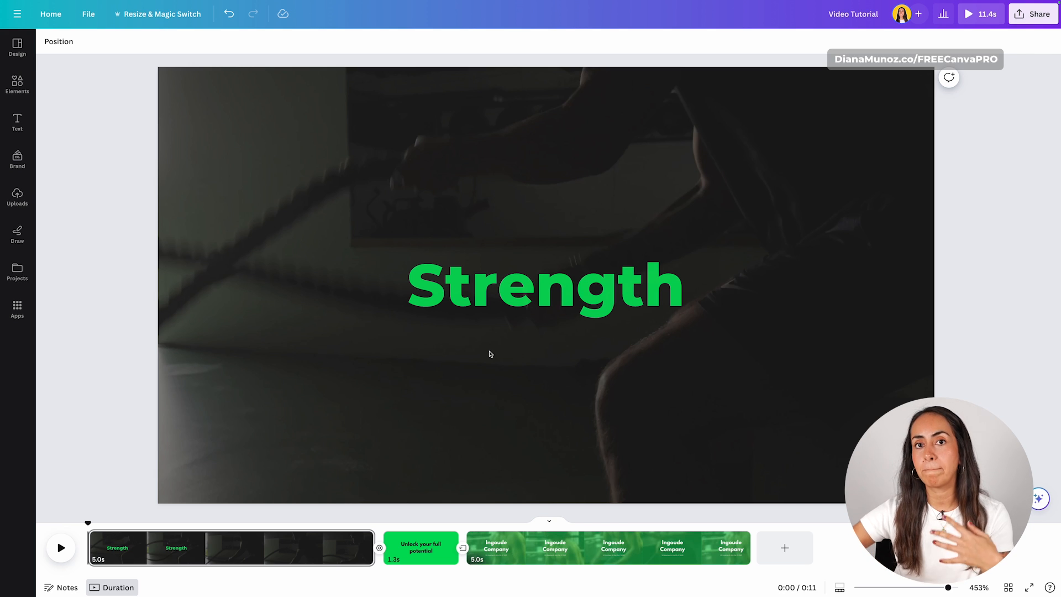
click(536, 301)
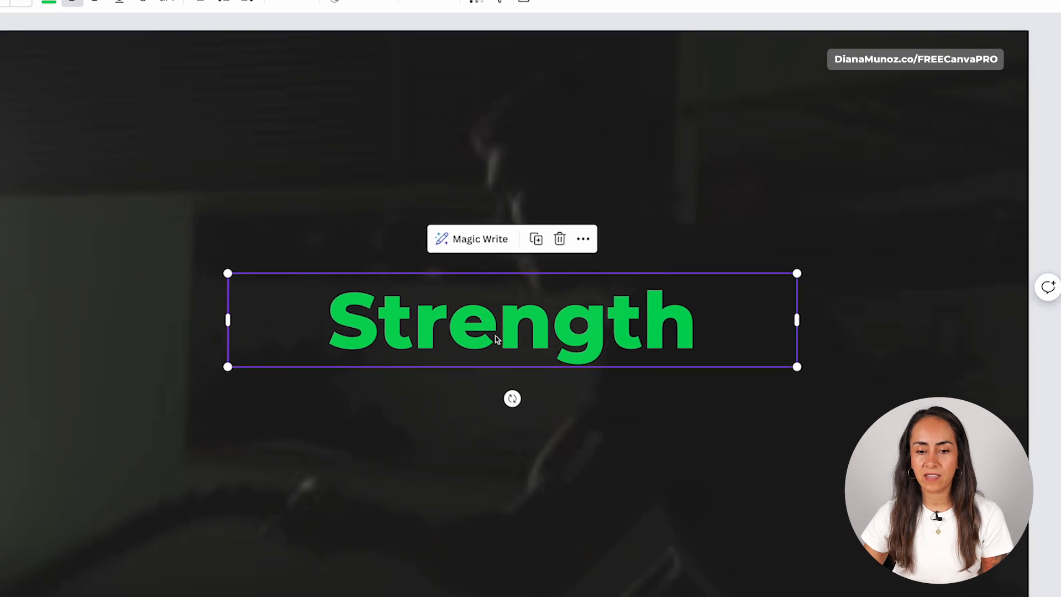
click(597, 225)
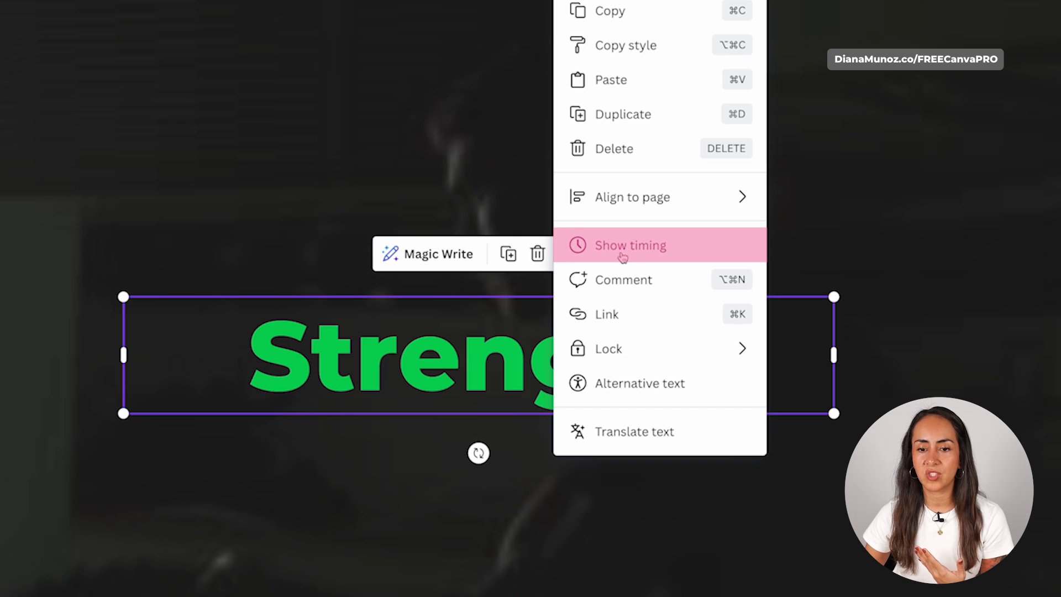
click(677, 249)
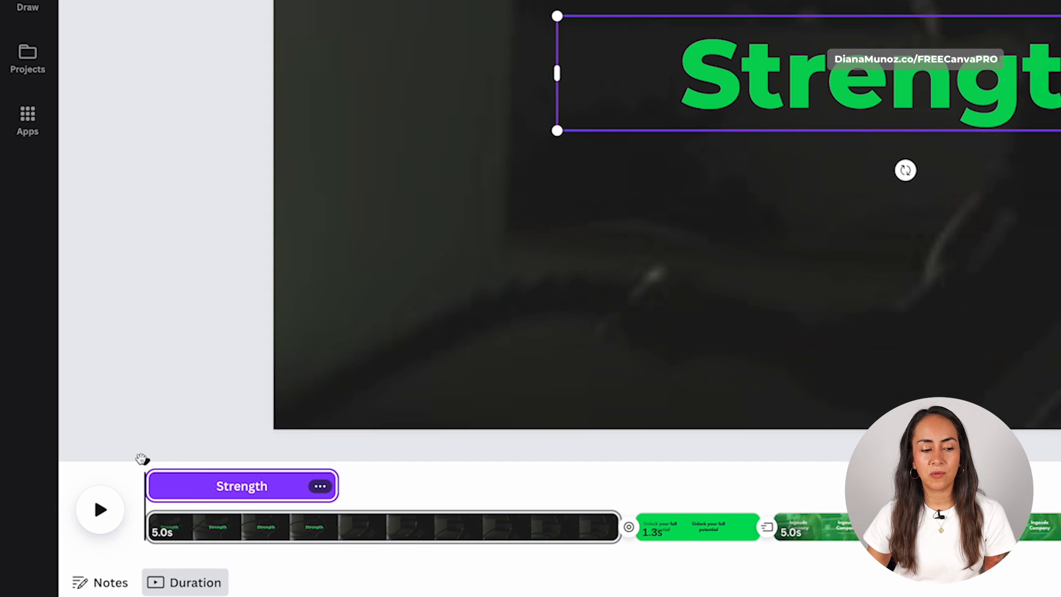
- Make the "Strength" text start about a fifth of the way into the first page, and play from the beginning to check it
drag(142, 459, 243, 492)
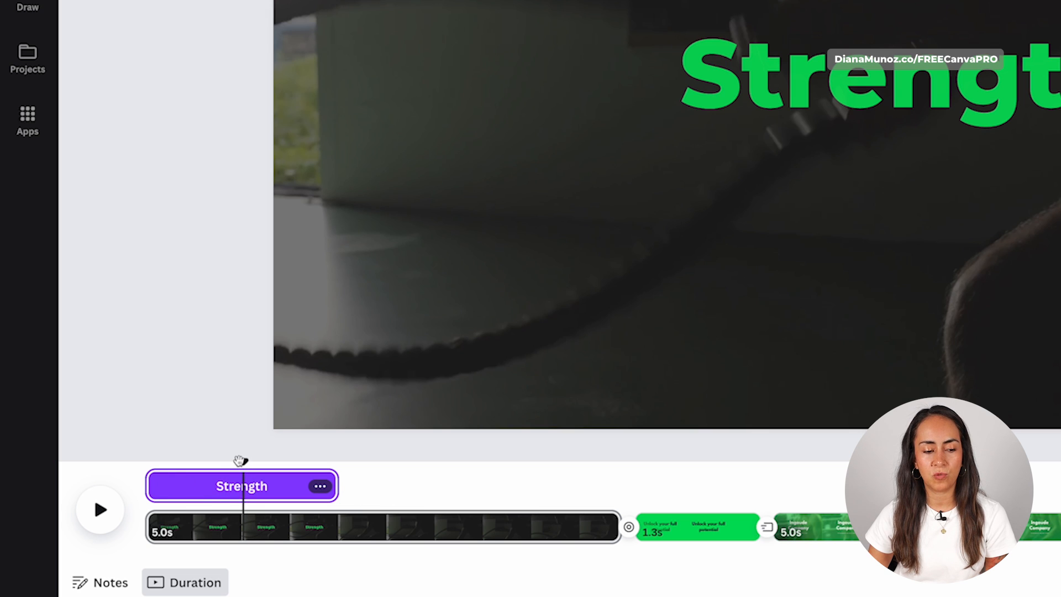
drag(167, 484, 142, 469)
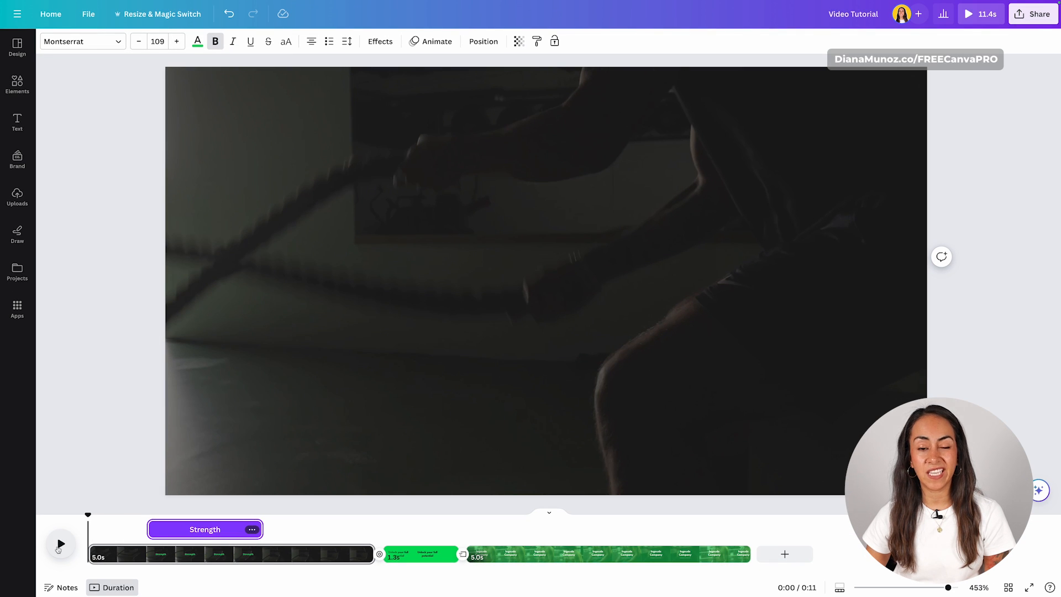
click(58, 548)
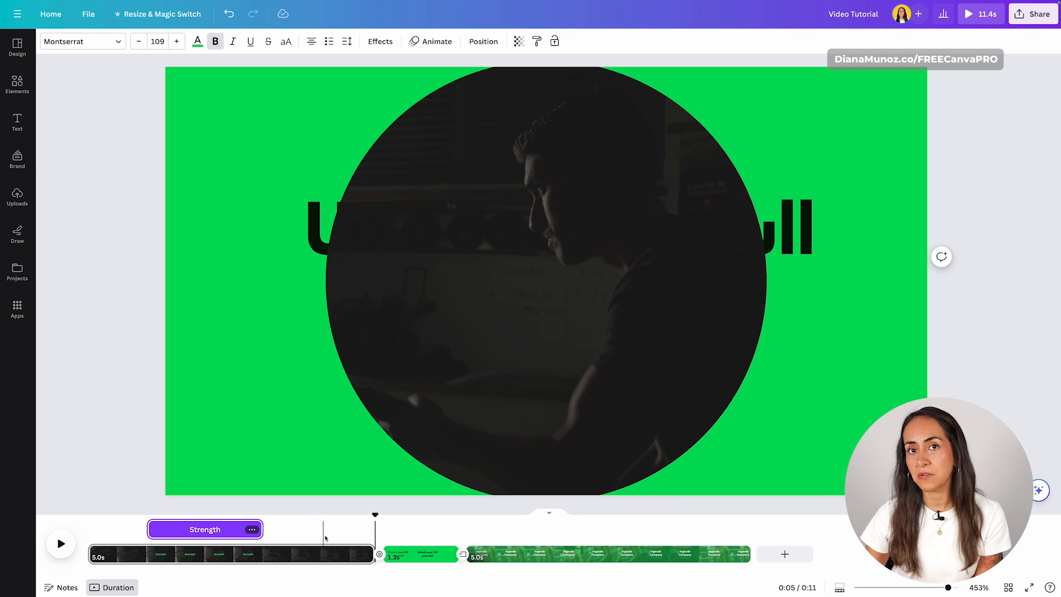
- Extend the "Strength" text's timing at both ends to span the whole first page, and deselect the text
click(241, 529)
drag(148, 529, 89, 529)
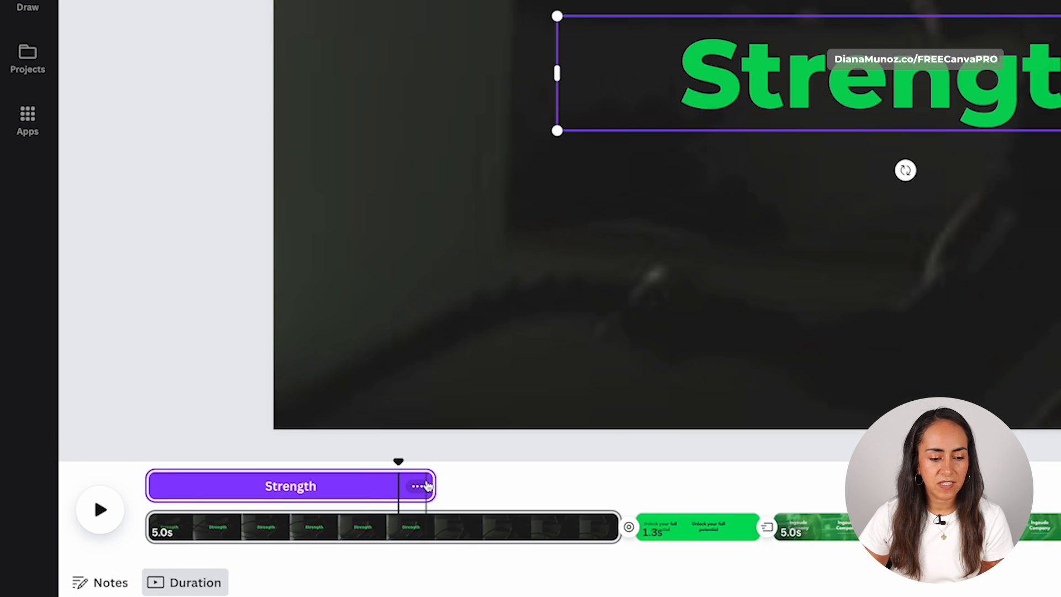
drag(428, 485, 626, 480)
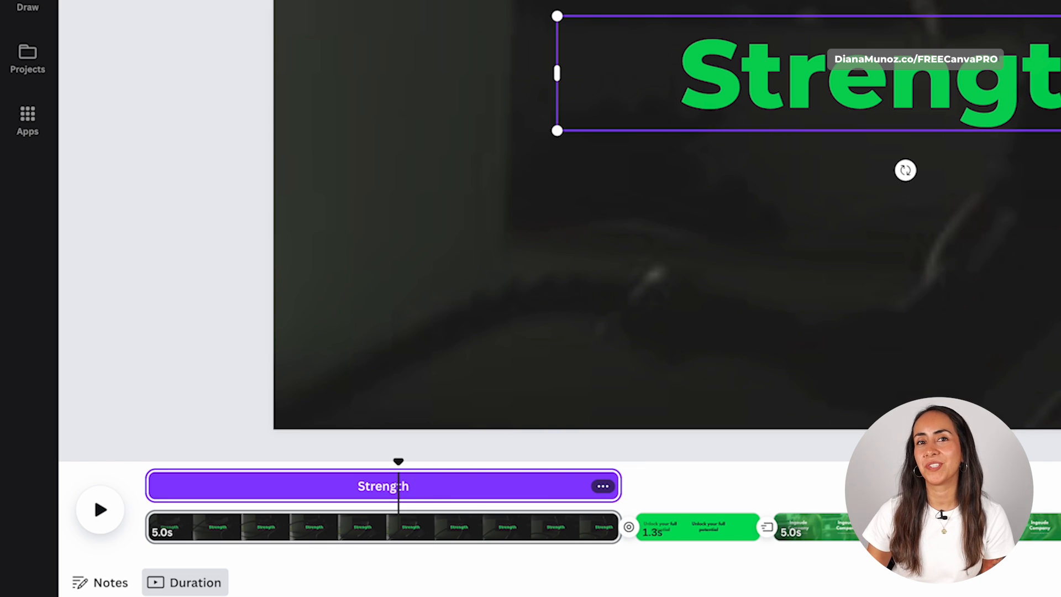
click(986, 319)
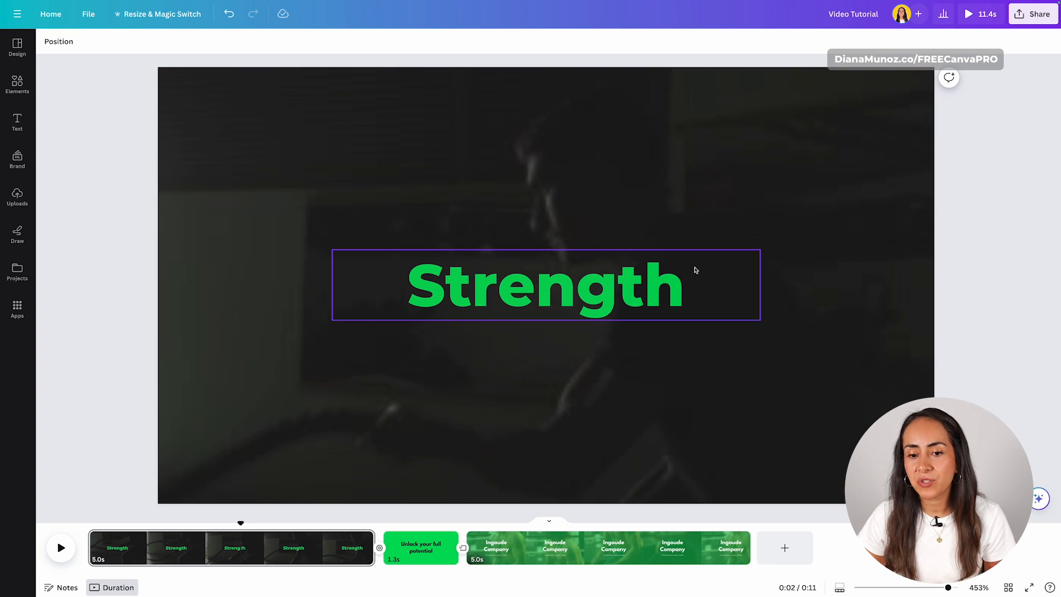
- Browse the text animations and motion effects available for the "Strength" text, previewing effects such as Wiggle
click(549, 295)
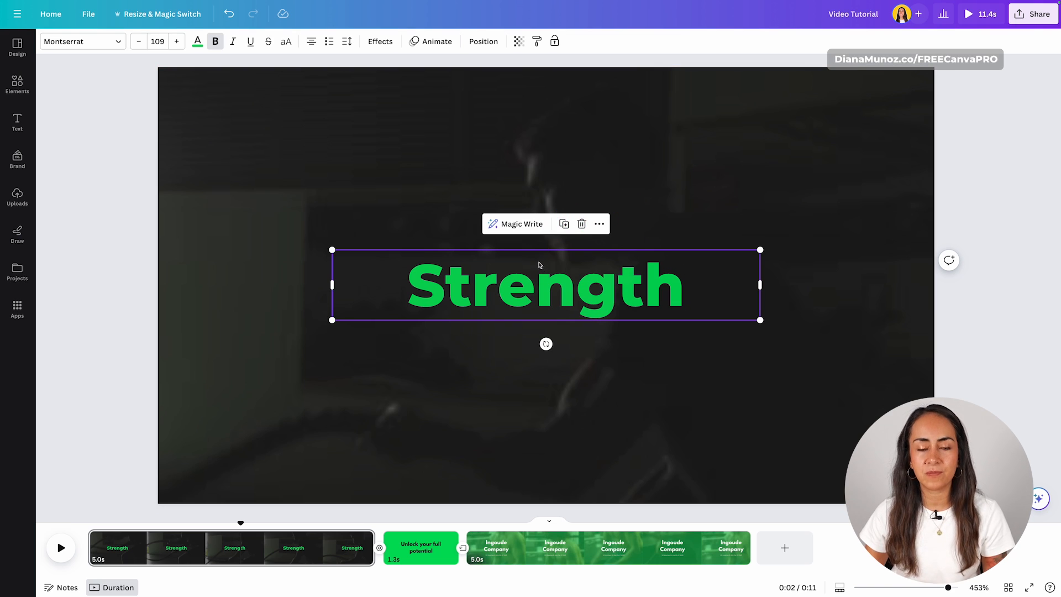
click(438, 43)
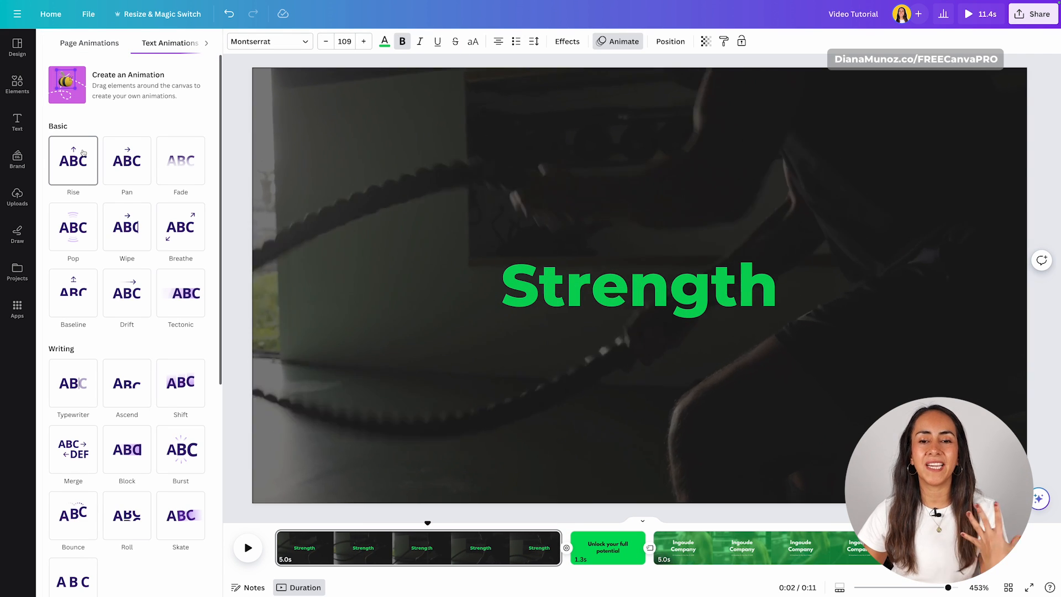
scroll(212, 128, down, 3)
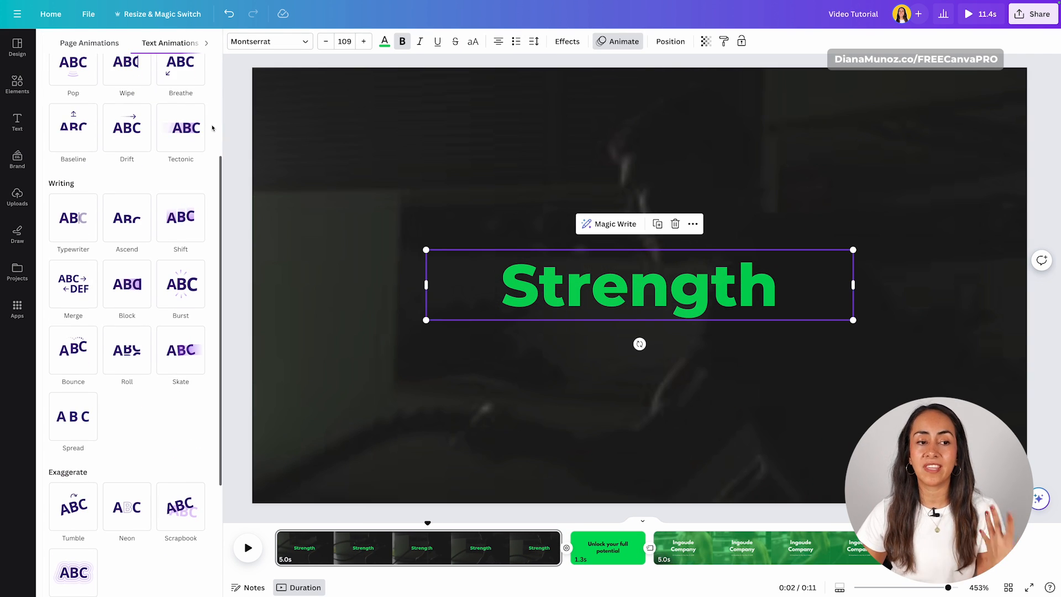
scroll(212, 127, down, 3)
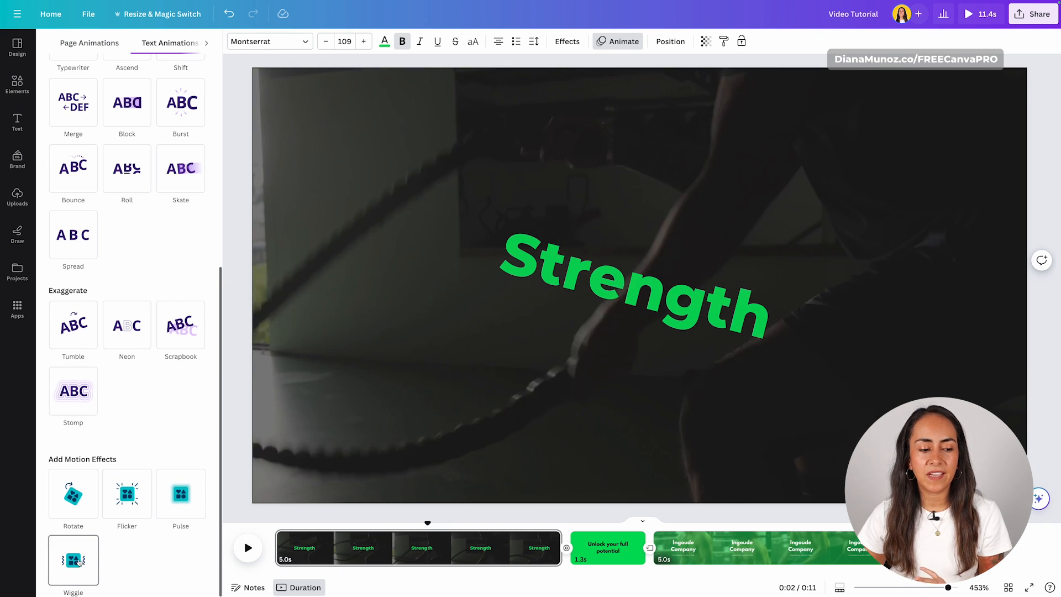
click(75, 560)
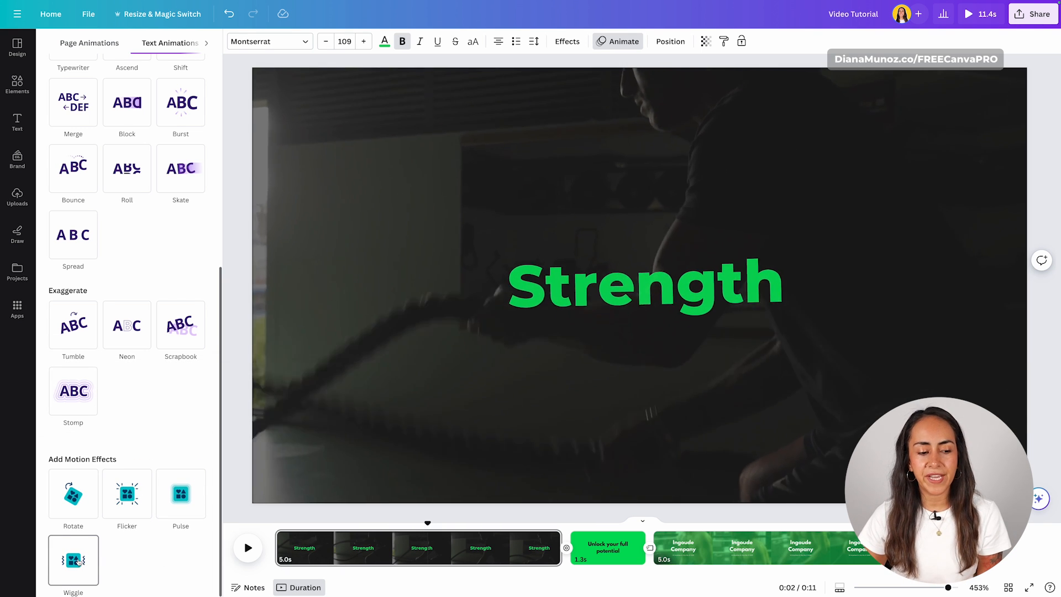
drag(429, 525, 405, 542)
click(74, 475)
scroll(182, 385, up, 1)
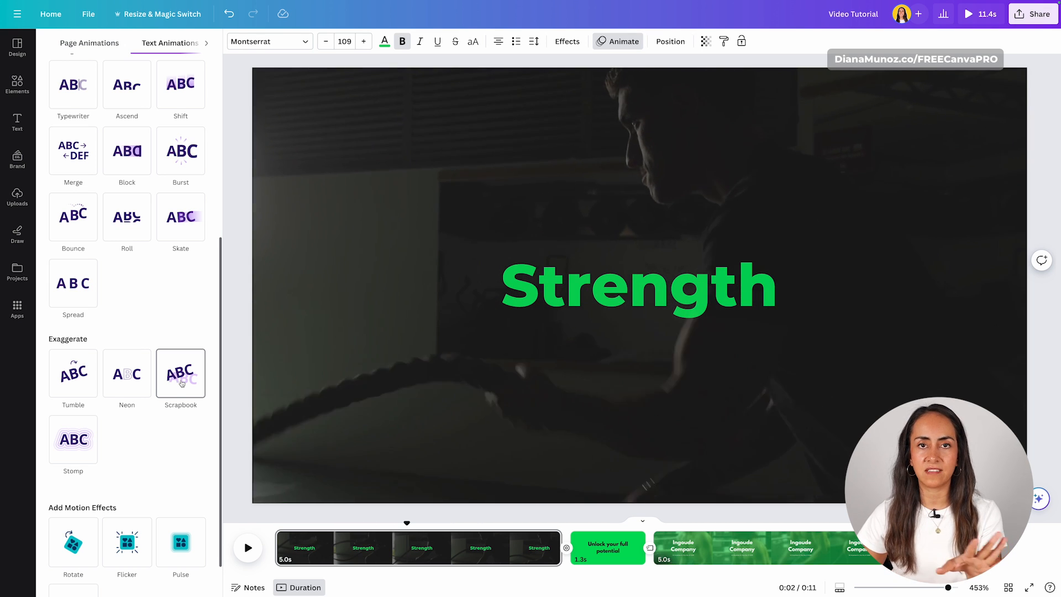
scroll(193, 286, up, 5)
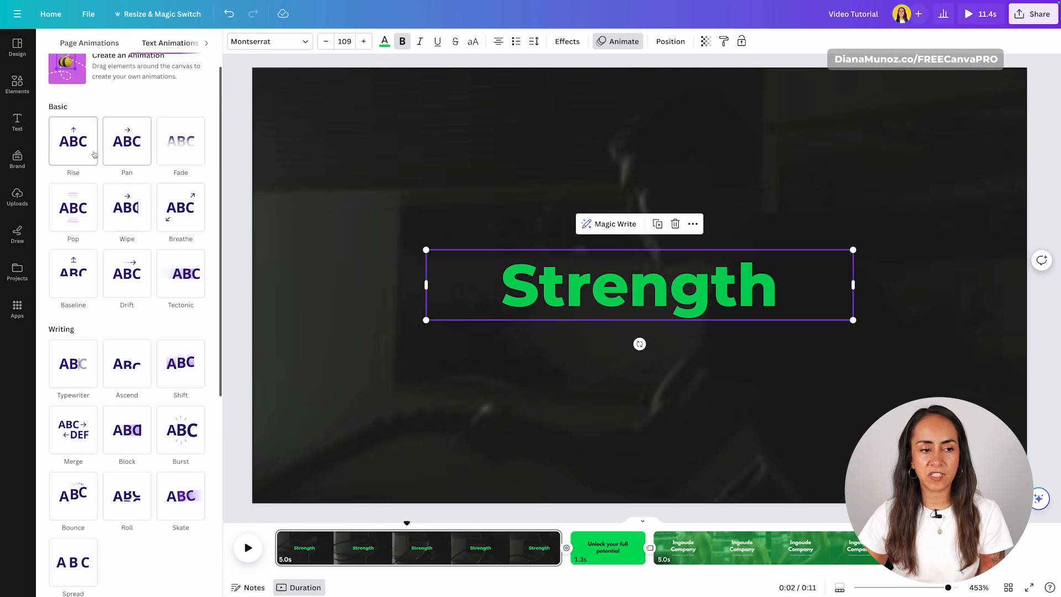
scroll(177, 233, down, 3)
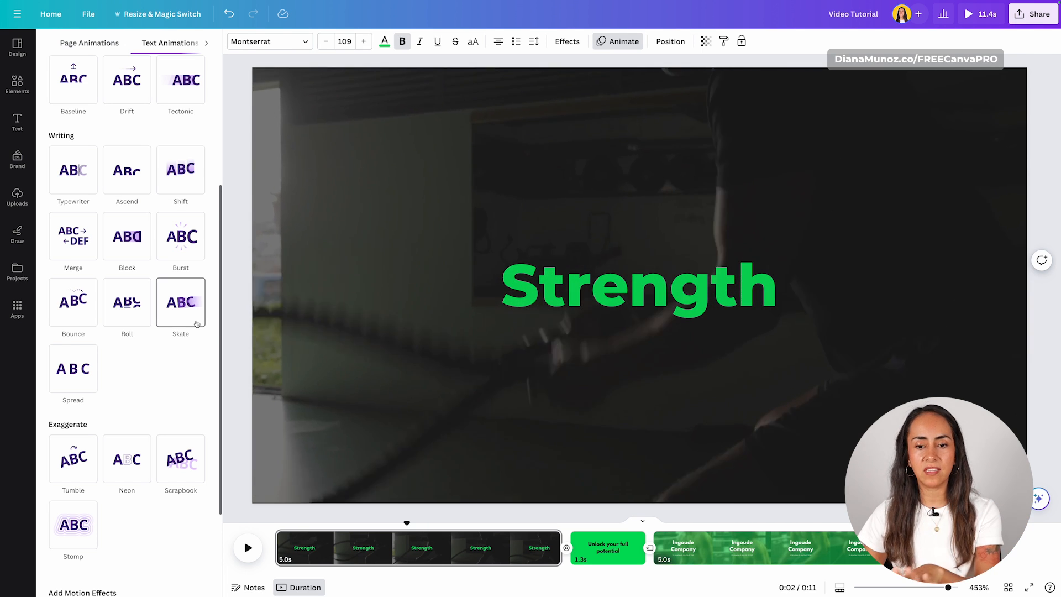
scroll(198, 415, down, 2)
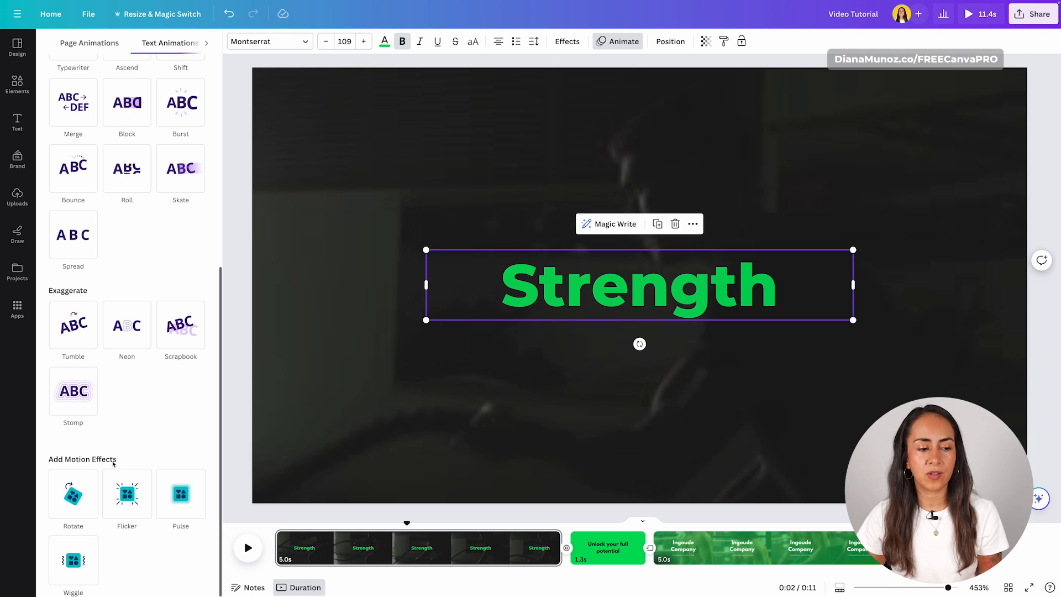
- Apply the Pulse motion effect to the "Strength" text and play the first page to check it
click(178, 486)
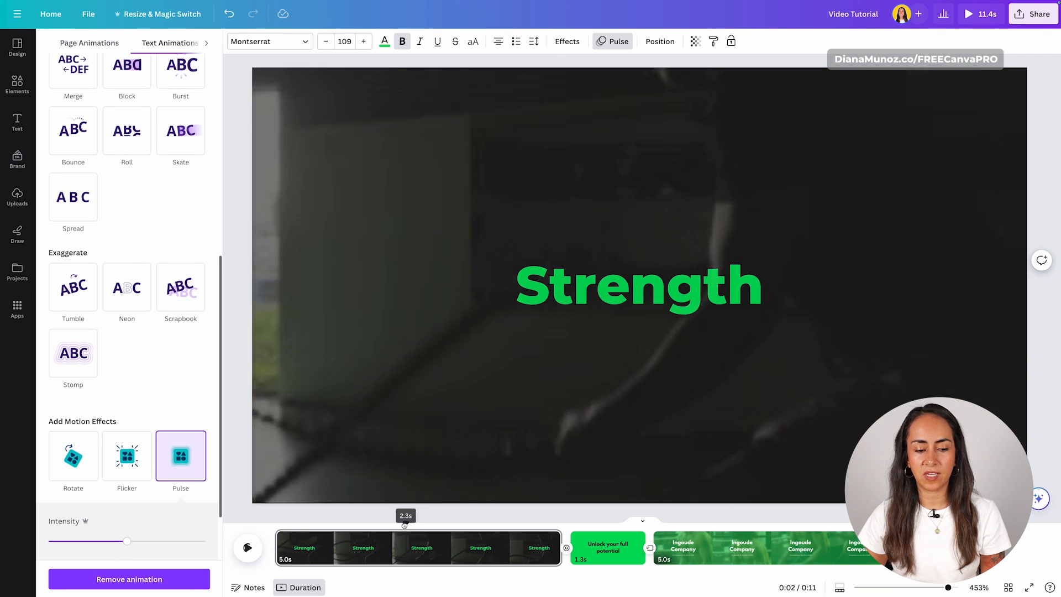
click(248, 547)
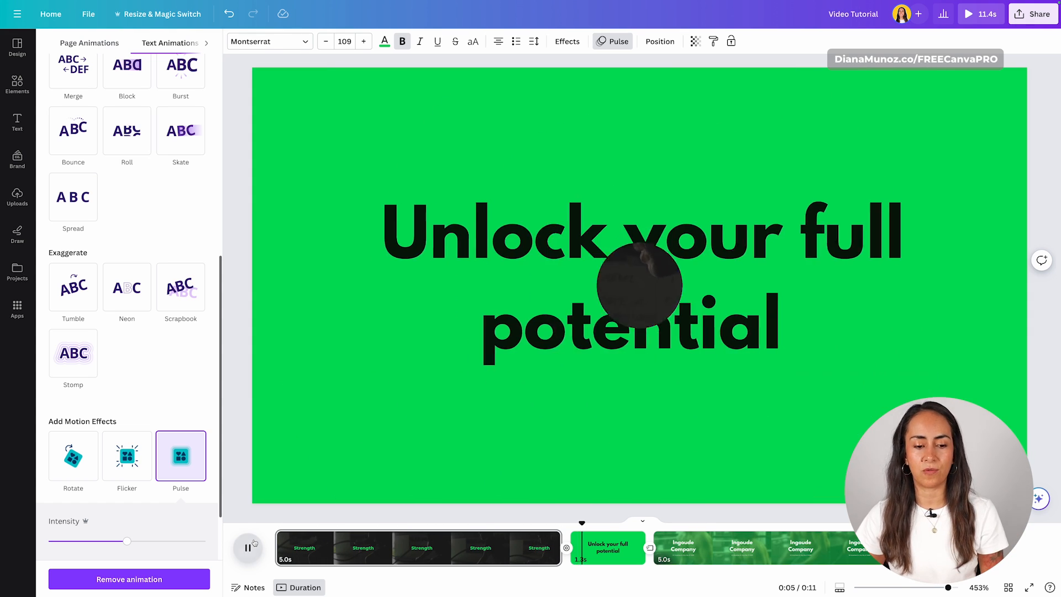
click(254, 542)
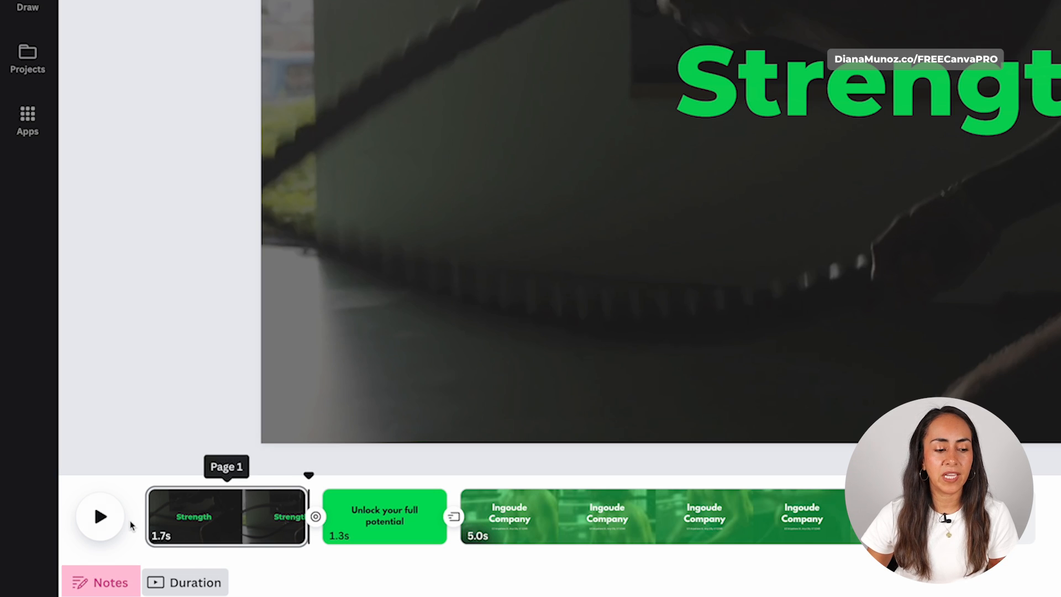
- Open the presenter notes for the first page
click(101, 583)
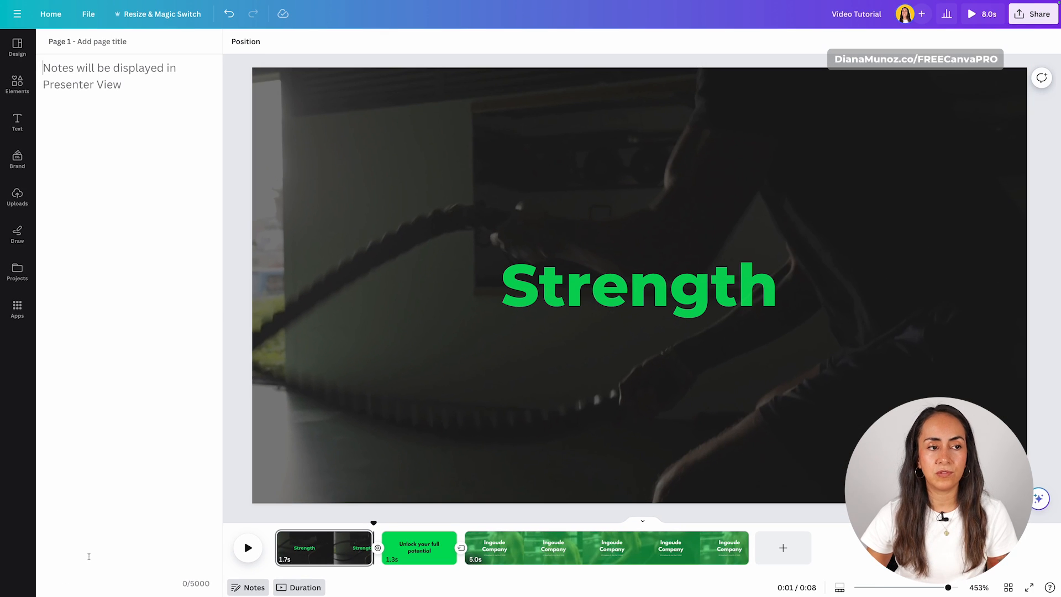